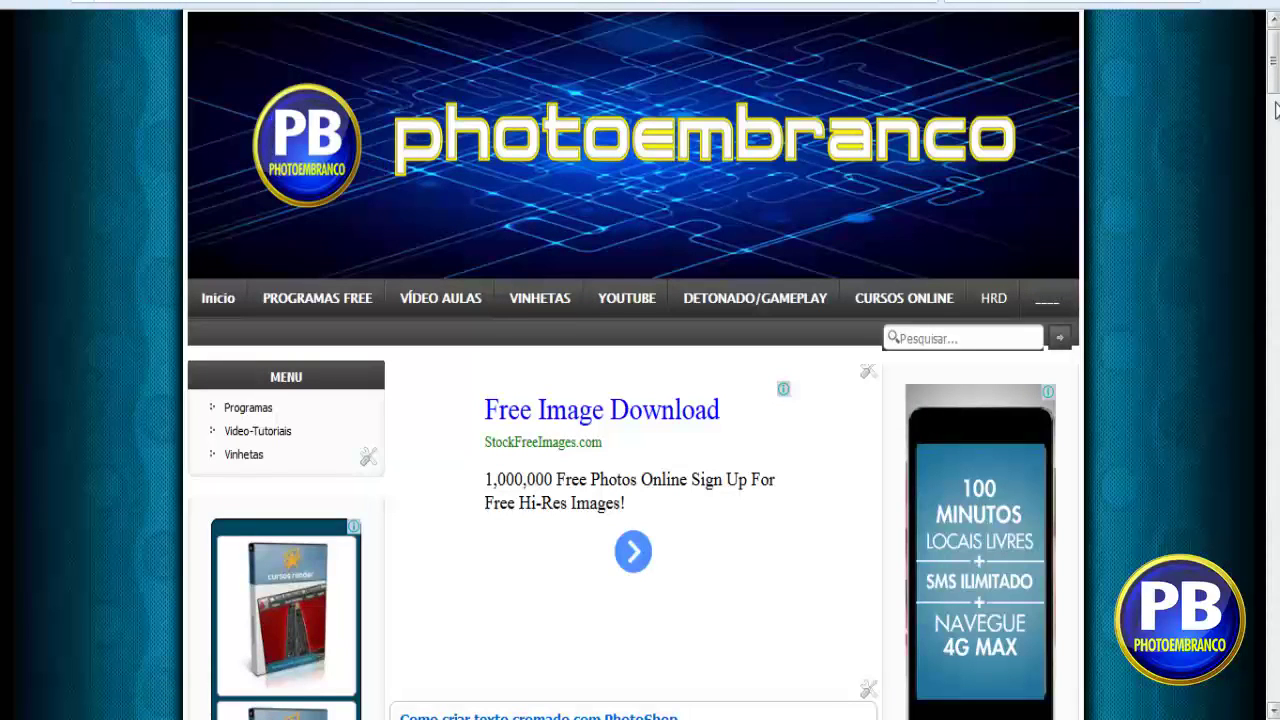
# - Open the download link for the tutorial video's files and scroll the page
pyautogui.moveTo(1274, 88); pyautogui.dragTo(1275, 160)
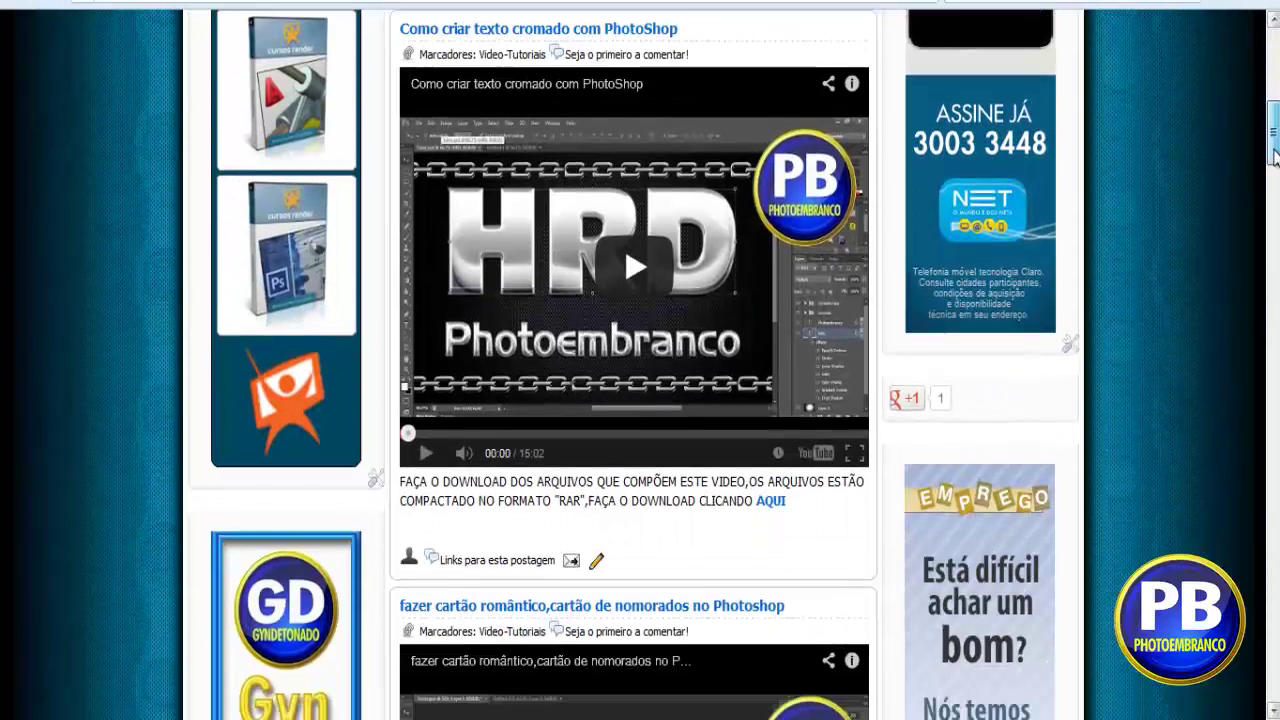
pyautogui.click(784, 508)
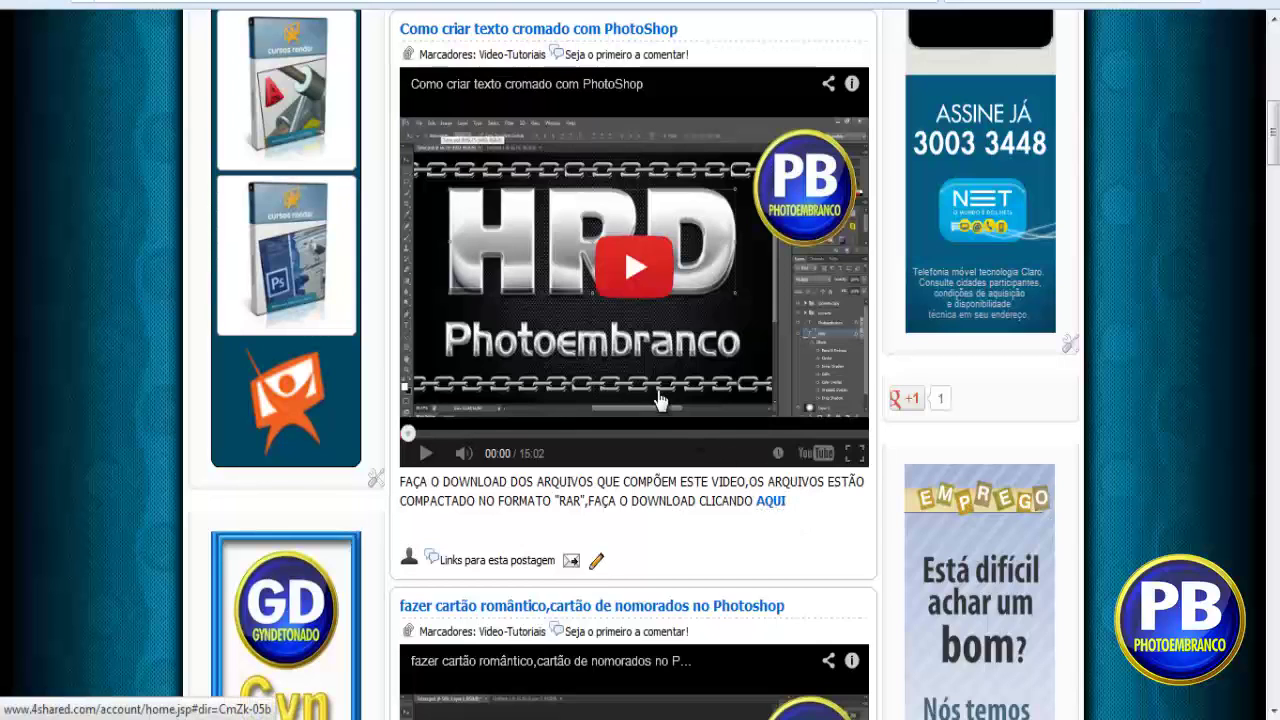
pyautogui.scroll(3, 614, 343)
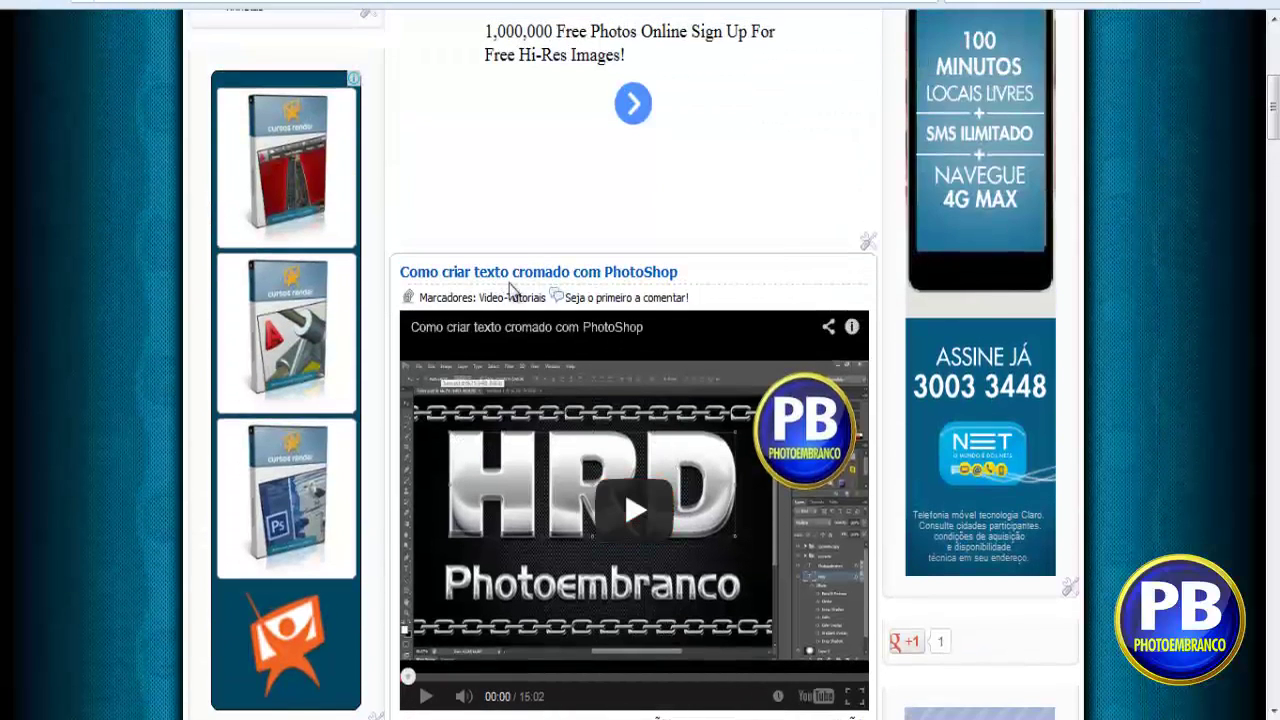
pyautogui.scroll(-4, 652, 530)
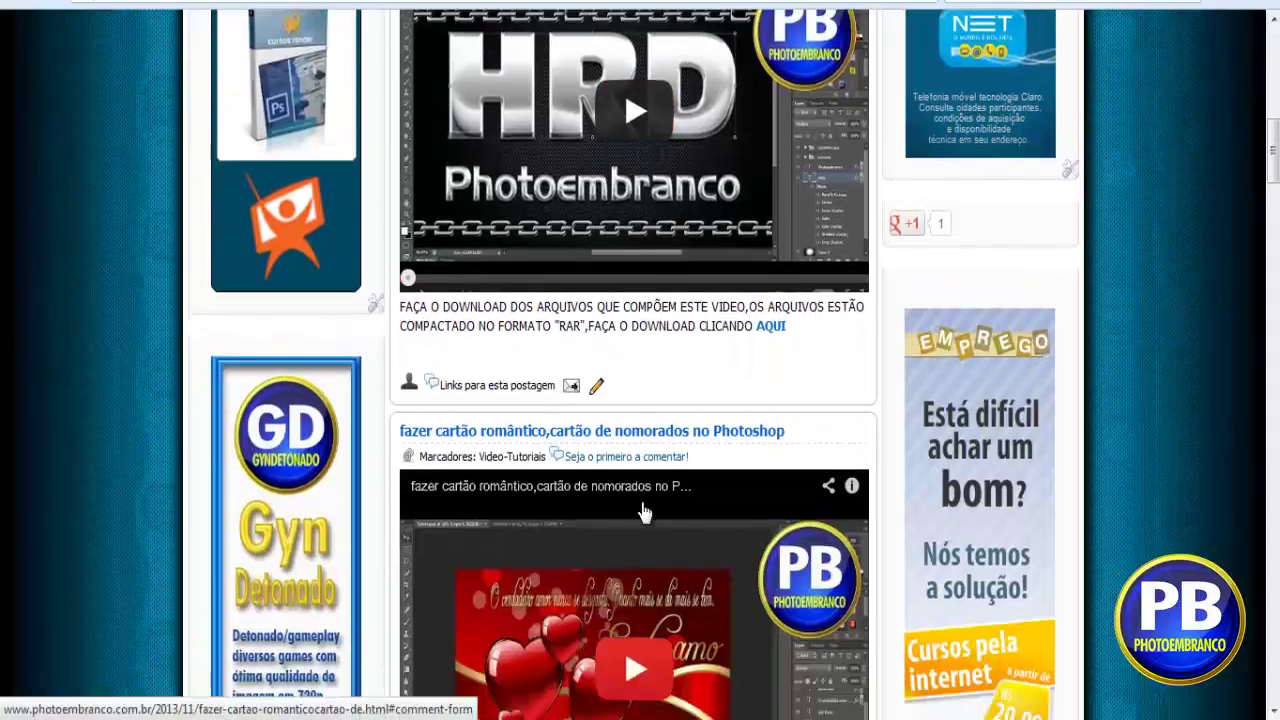
pyautogui.scroll(-4, 640, 480)
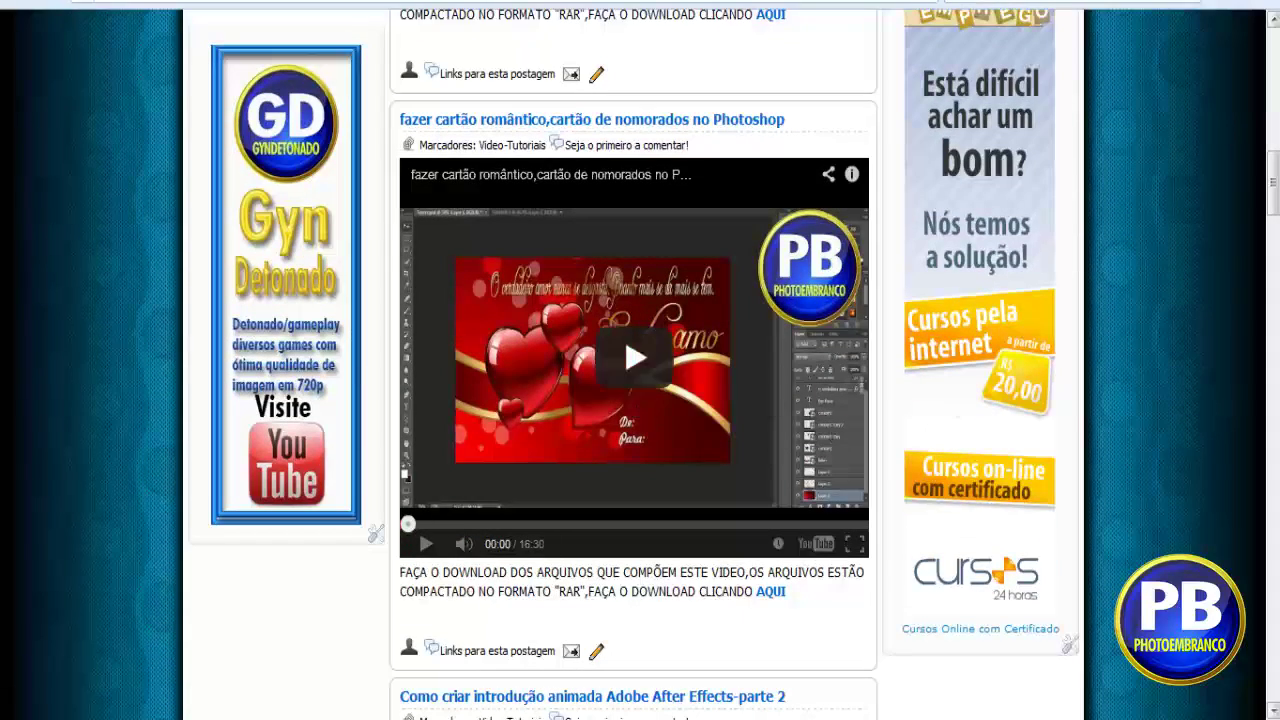
pyautogui.moveTo(1270, 180)
pyautogui.mouseDown()
pyautogui.moveTo(1270, 705)
pyautogui.moveTo(1273, 60)
pyautogui.mouseUp()
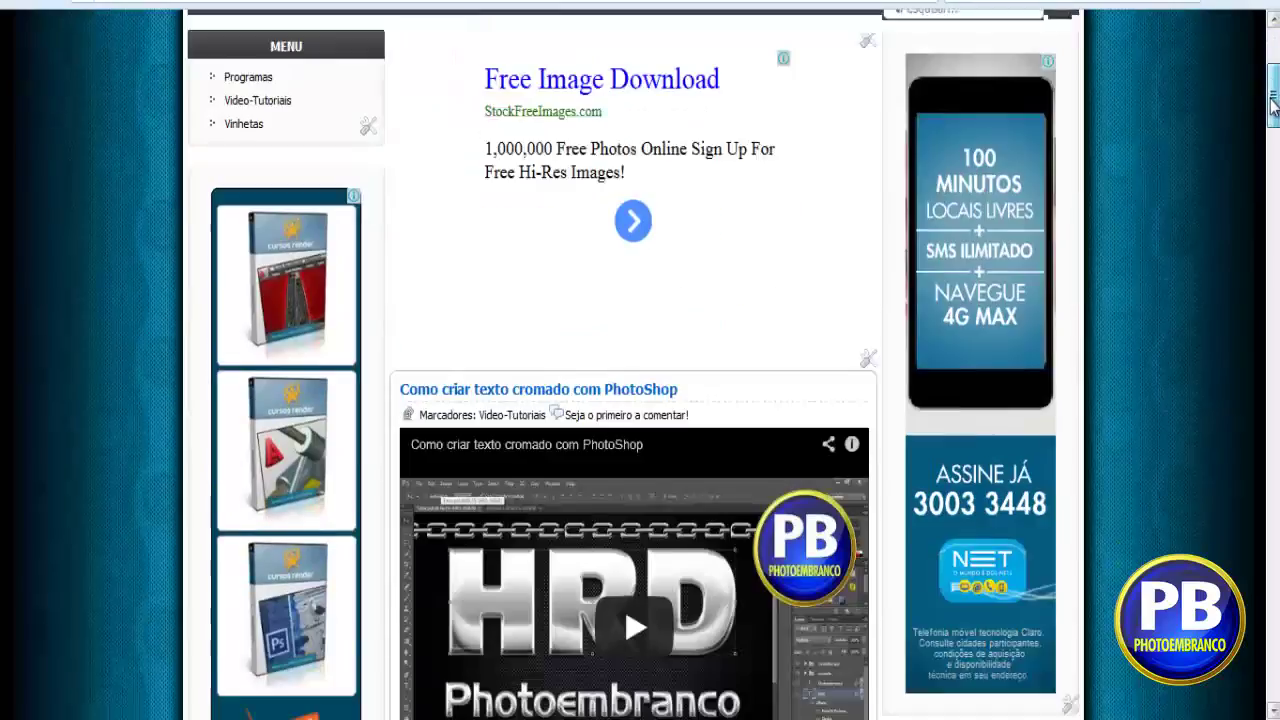
pyautogui.moveTo(1272, 65)
pyautogui.mouseDown()
pyautogui.moveTo(1273, 140)
pyautogui.moveTo(1273, 125)
pyautogui.mouseUp()
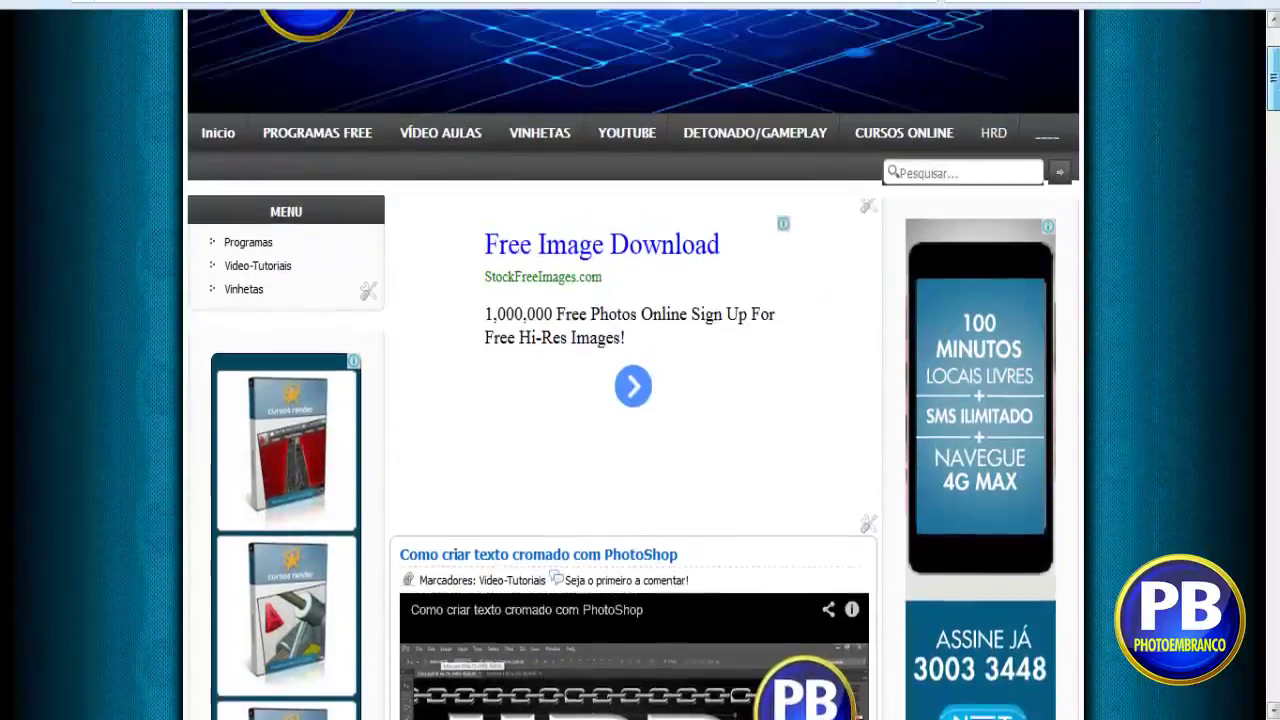
pyautogui.moveTo(1273, 125); pyautogui.dragTo(1273, 60)
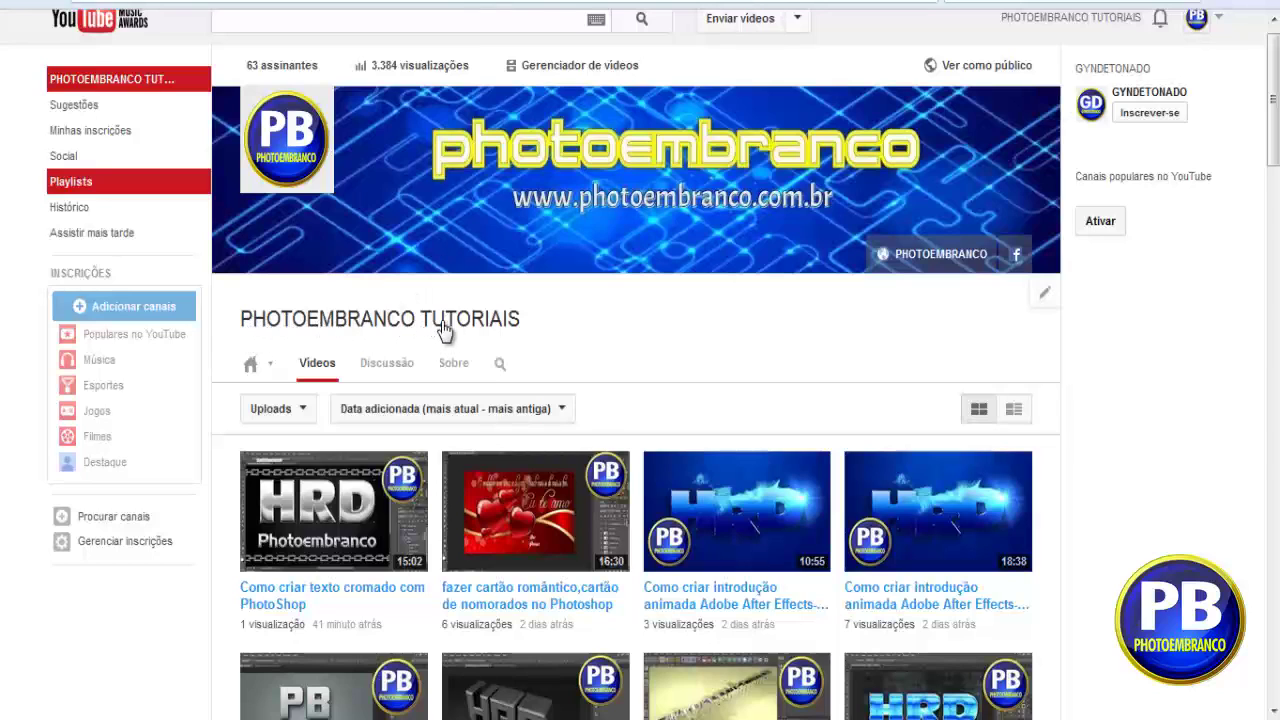
# - Scroll down and back up through the PHOTOEMBRANCO TUTORIAIS uploads
pyautogui.scroll(-3, 1124, 466)
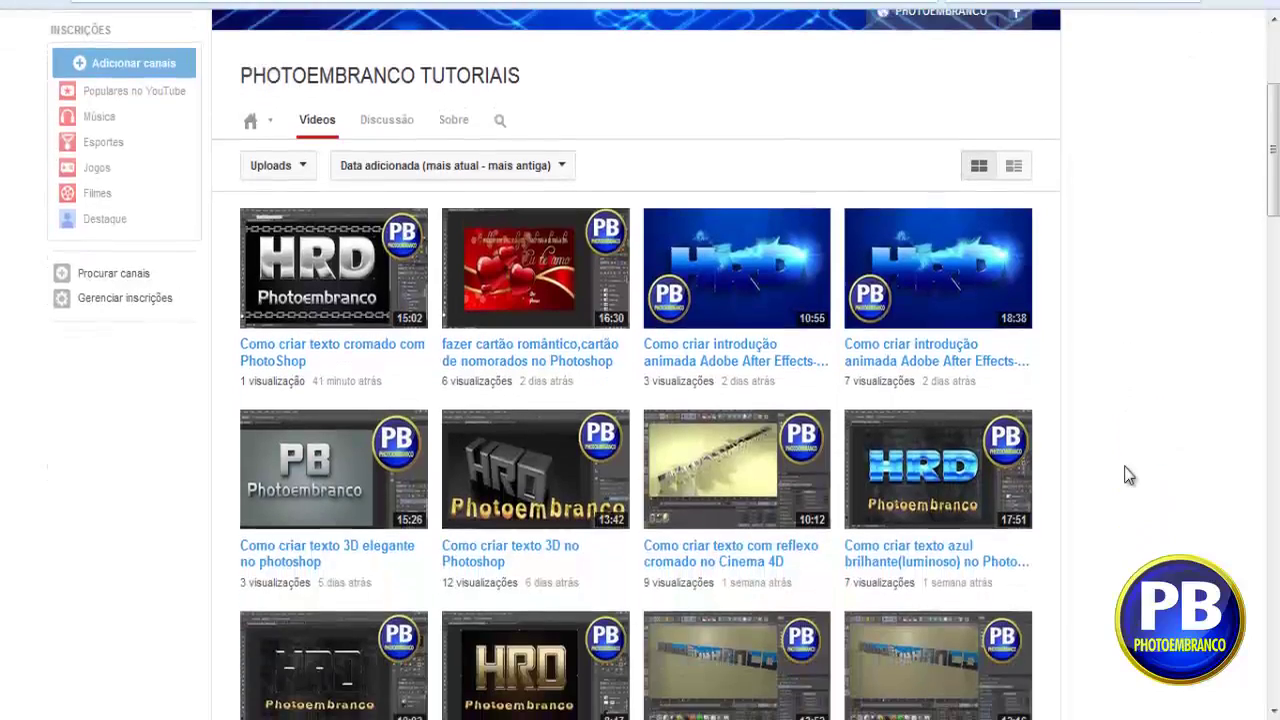
pyautogui.scroll(-2, 1127, 475)
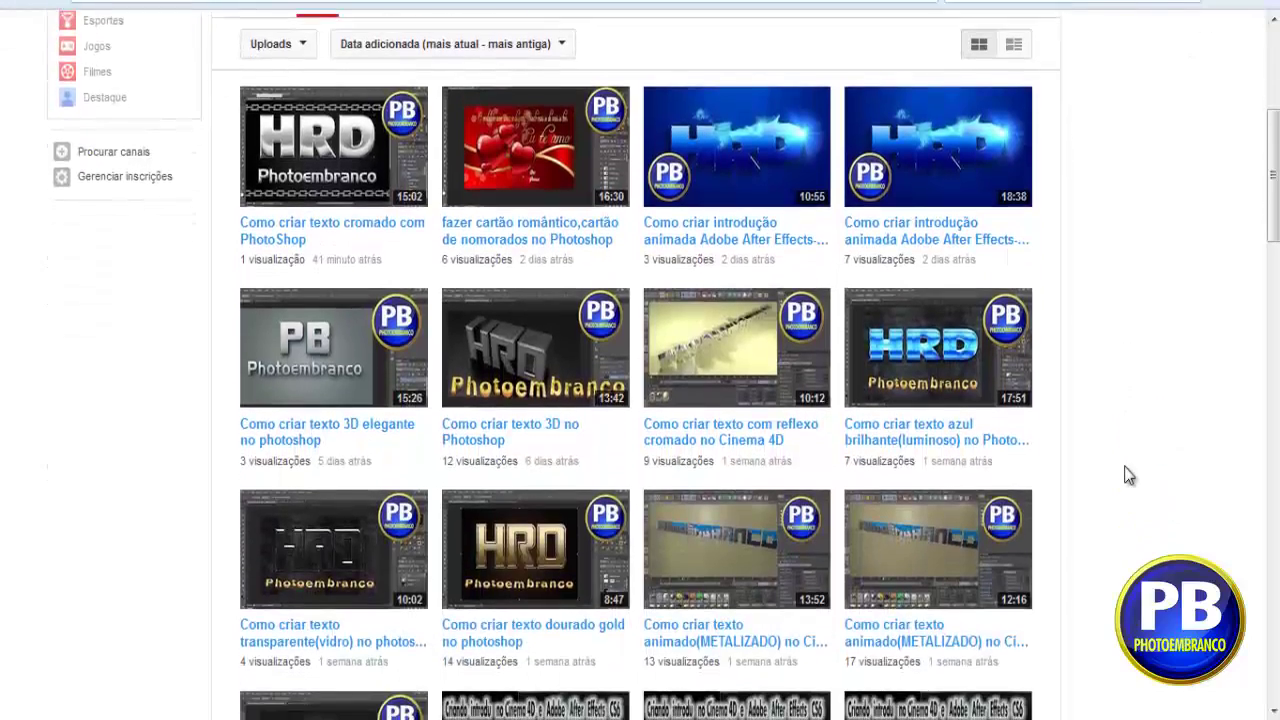
pyautogui.scroll(-3, 1122, 478)
pyautogui.scroll(-2, 1117, 473)
pyautogui.scroll(-5, 1116, 473)
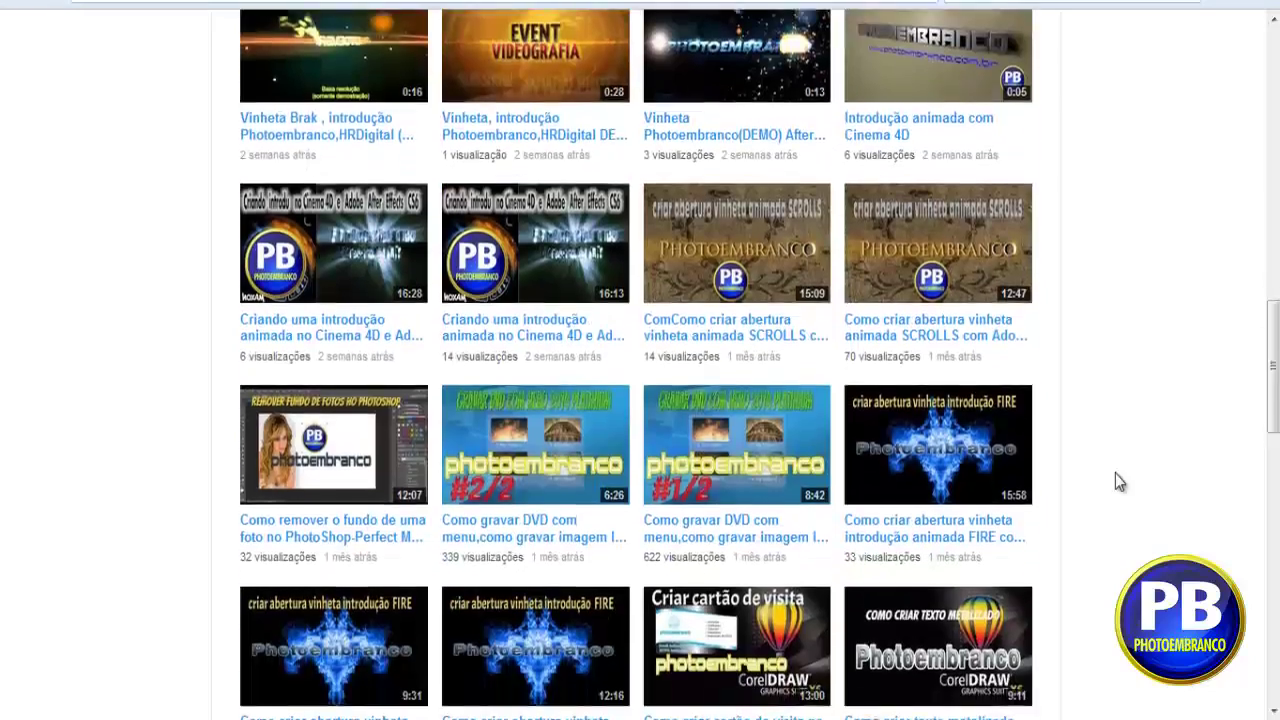
pyautogui.scroll(-2, 1115, 473)
pyautogui.scroll(-1, 1117, 481)
pyautogui.scroll(-2, 1117, 481)
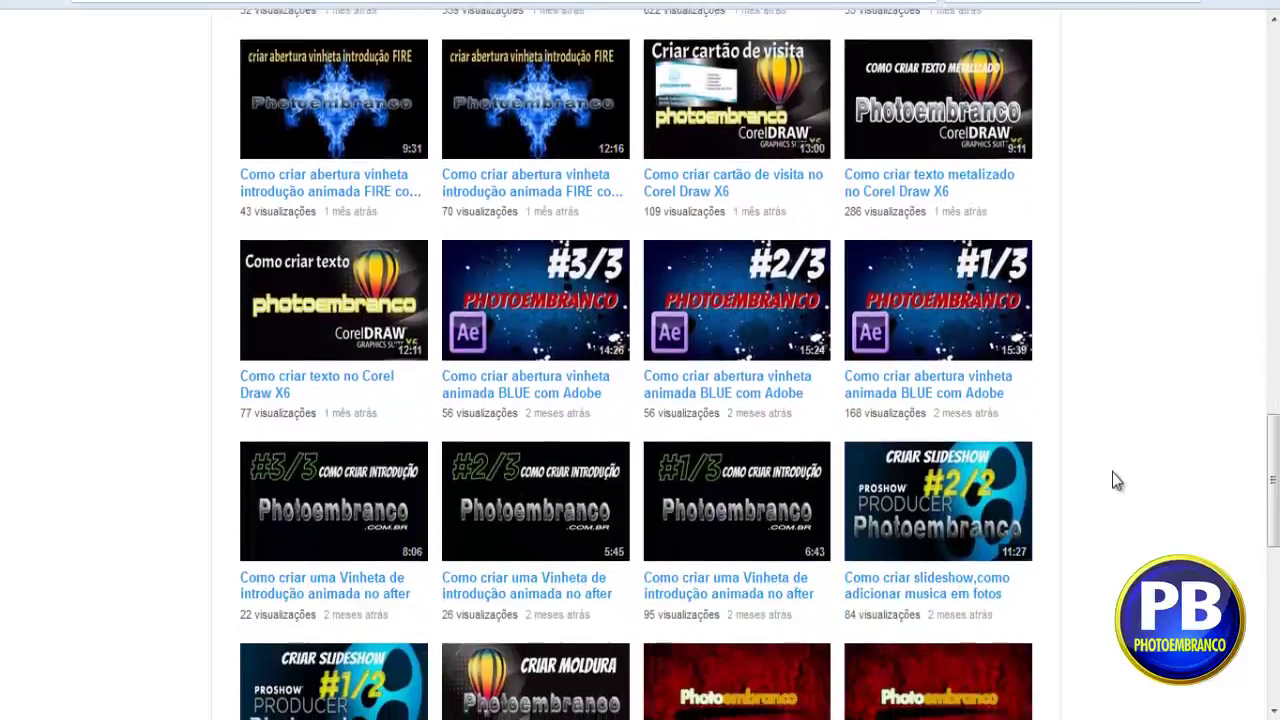
pyautogui.scroll(-2, 1117, 481)
pyautogui.scroll(-3, 1117, 481)
pyautogui.scroll(-1, 1112, 472)
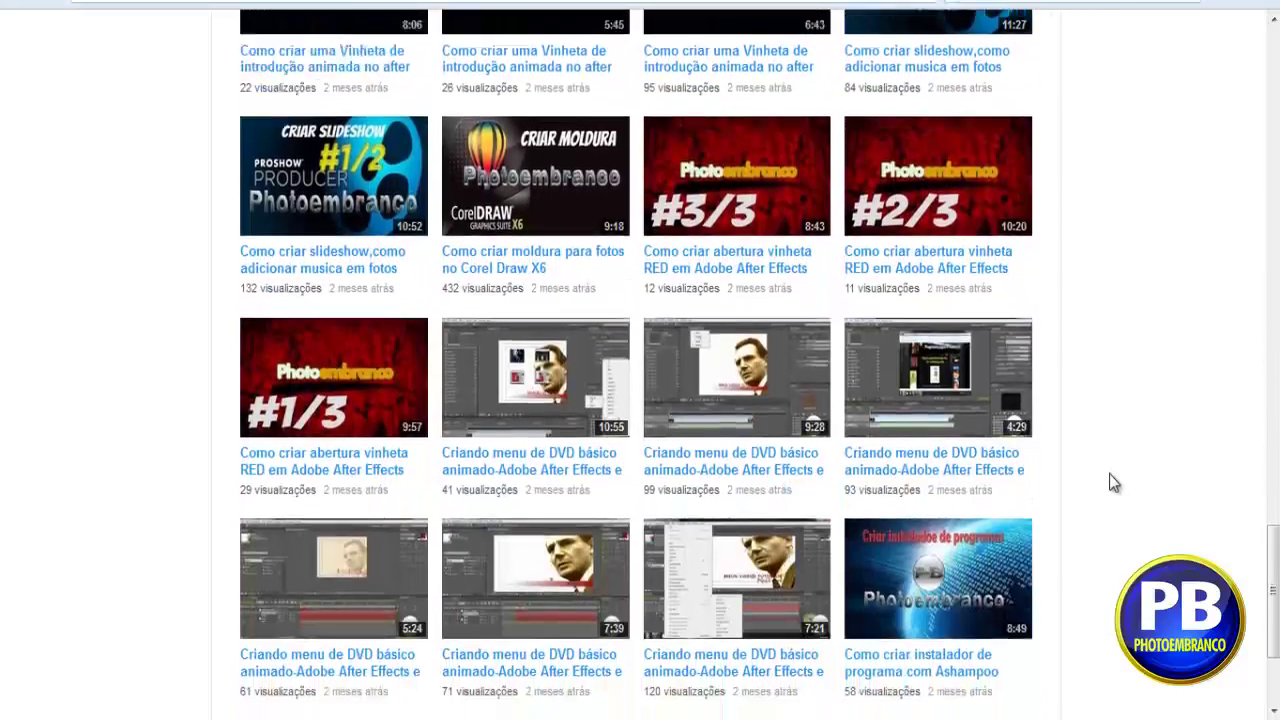
pyautogui.scroll(-3, 1110, 473)
pyautogui.scroll(5, 1102, 473)
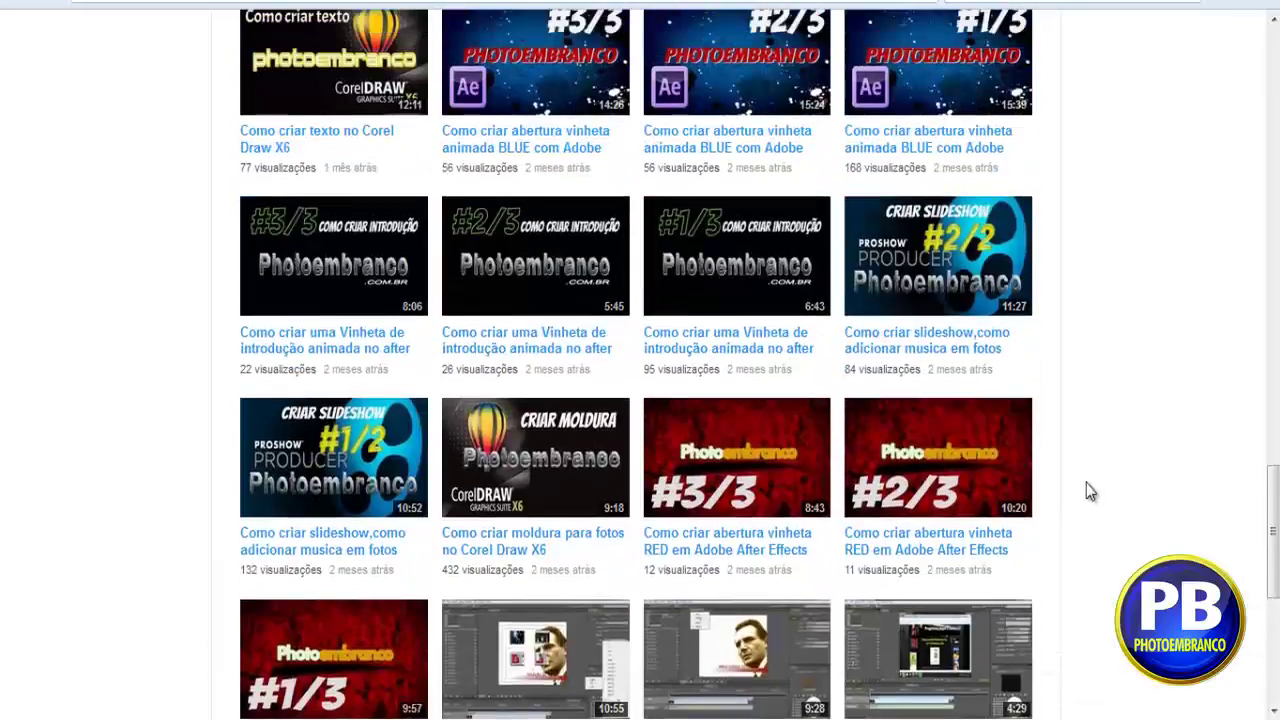
pyautogui.scroll(6, 1084, 482)
pyautogui.scroll(3, 1084, 482)
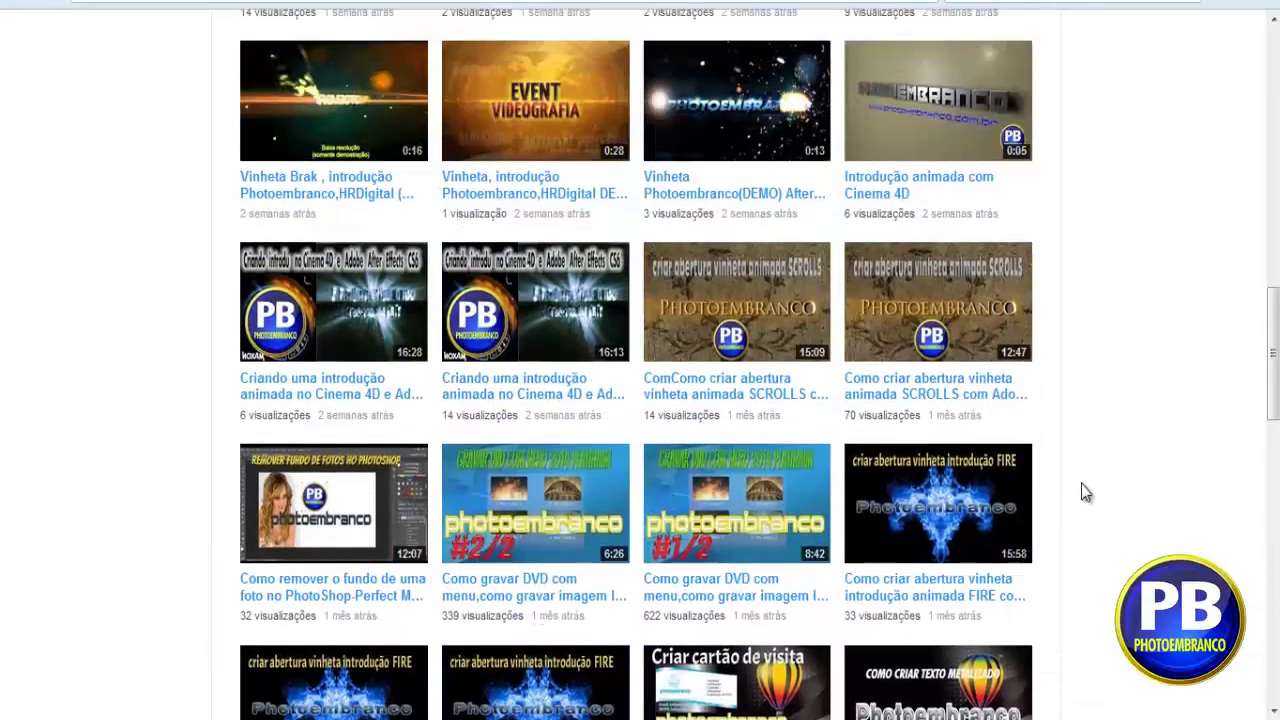
pyautogui.scroll(2, 1086, 492)
pyautogui.scroll(6, 1085, 492)
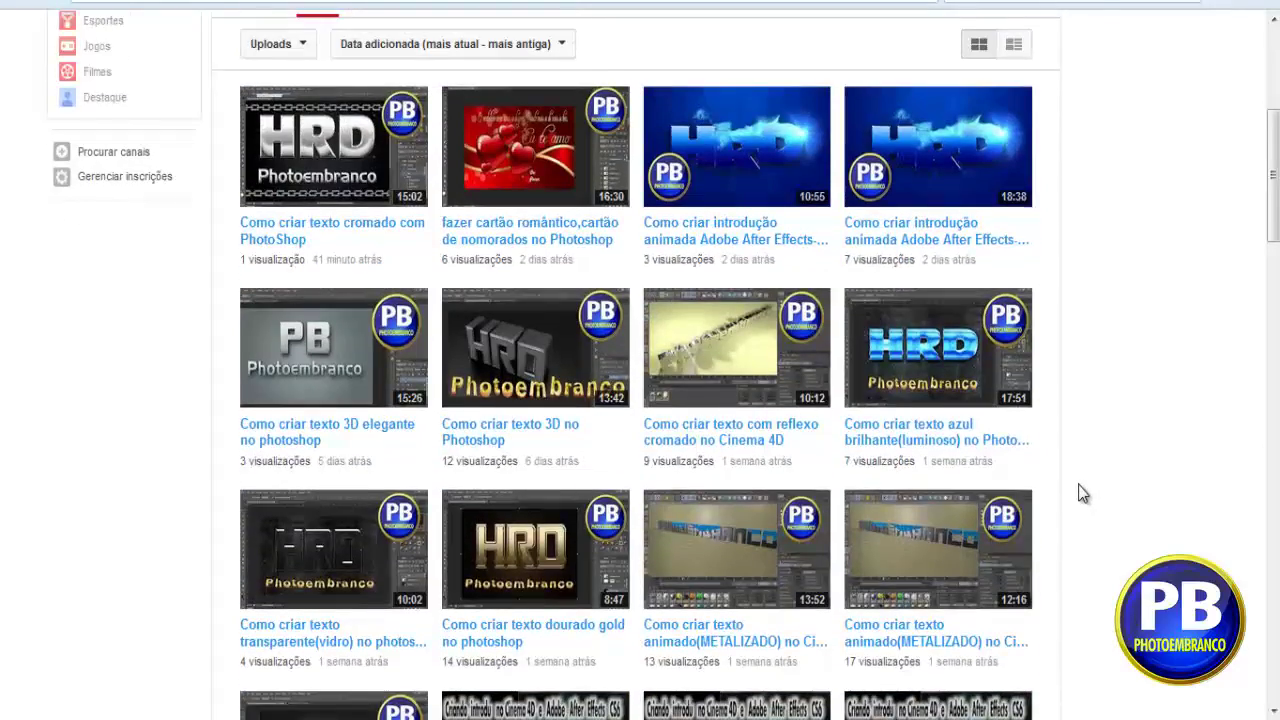
pyautogui.scroll(5, 1082, 492)
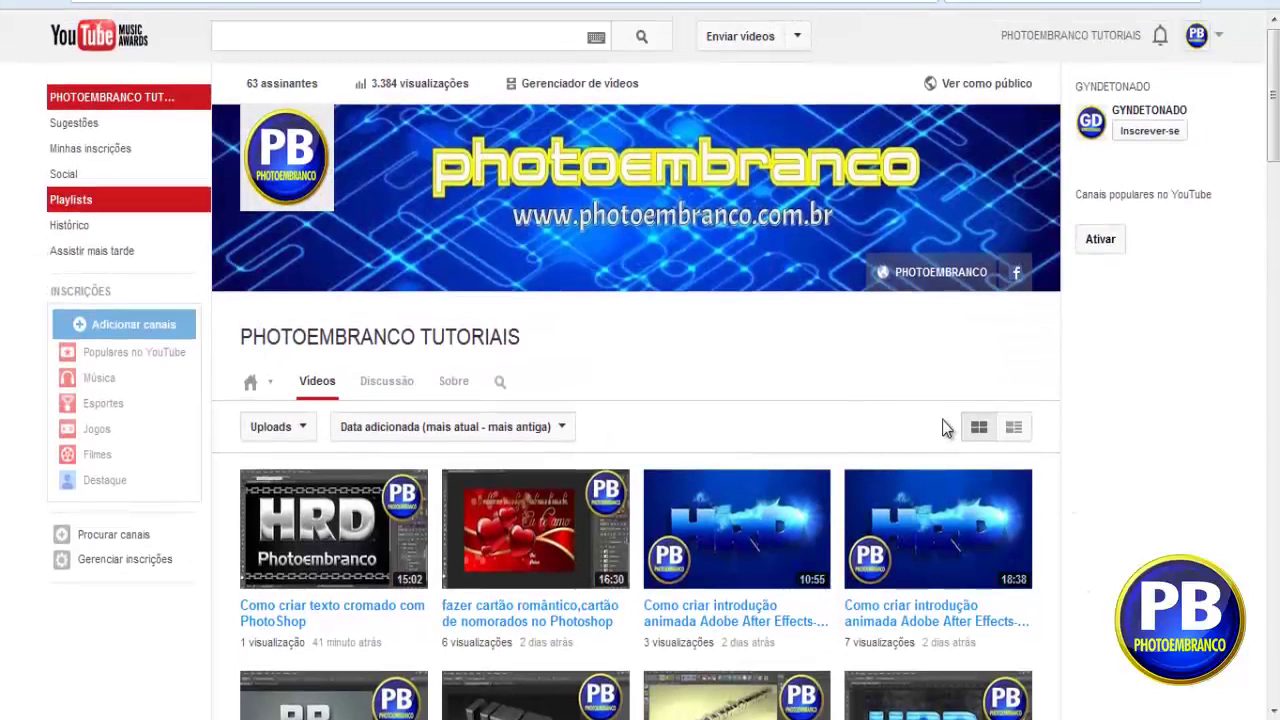
pyautogui.moveTo(1140, 115)
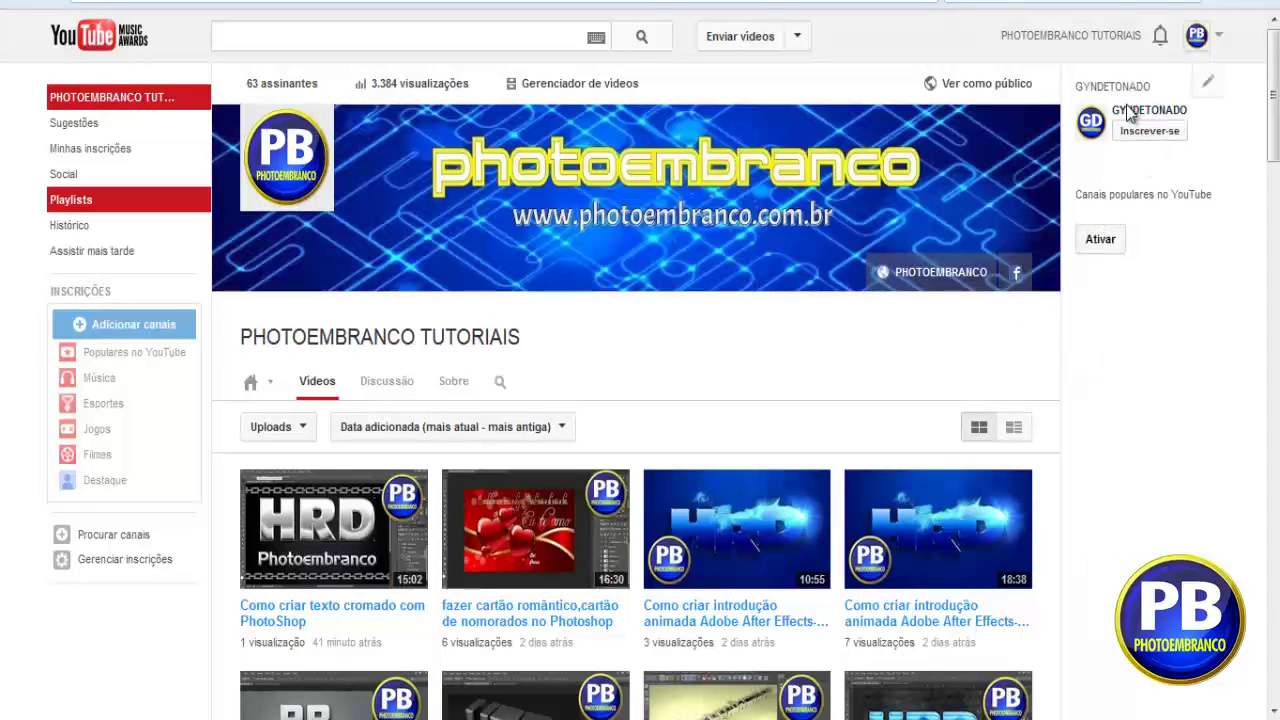
# - Go to the GYNDETONADO channel and browse its Batman Arkham Asylum uploads
pyautogui.click(1127, 112)
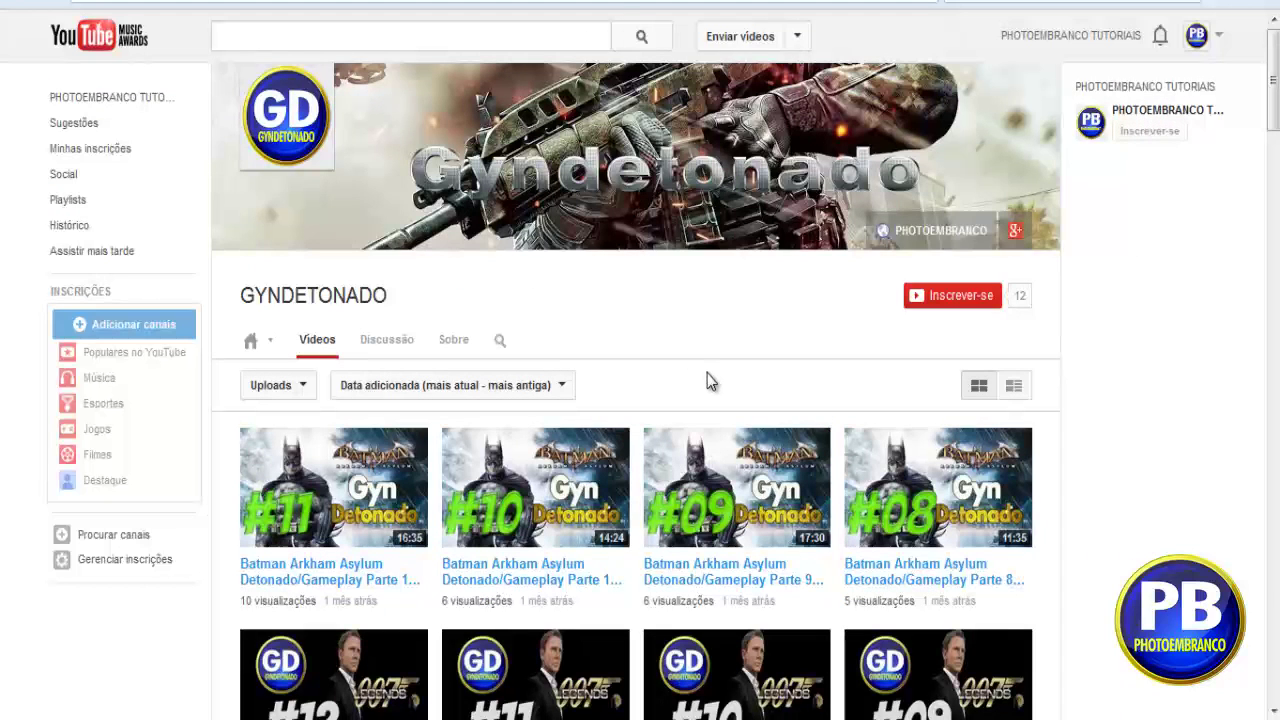
pyautogui.scroll(-3, 705, 380)
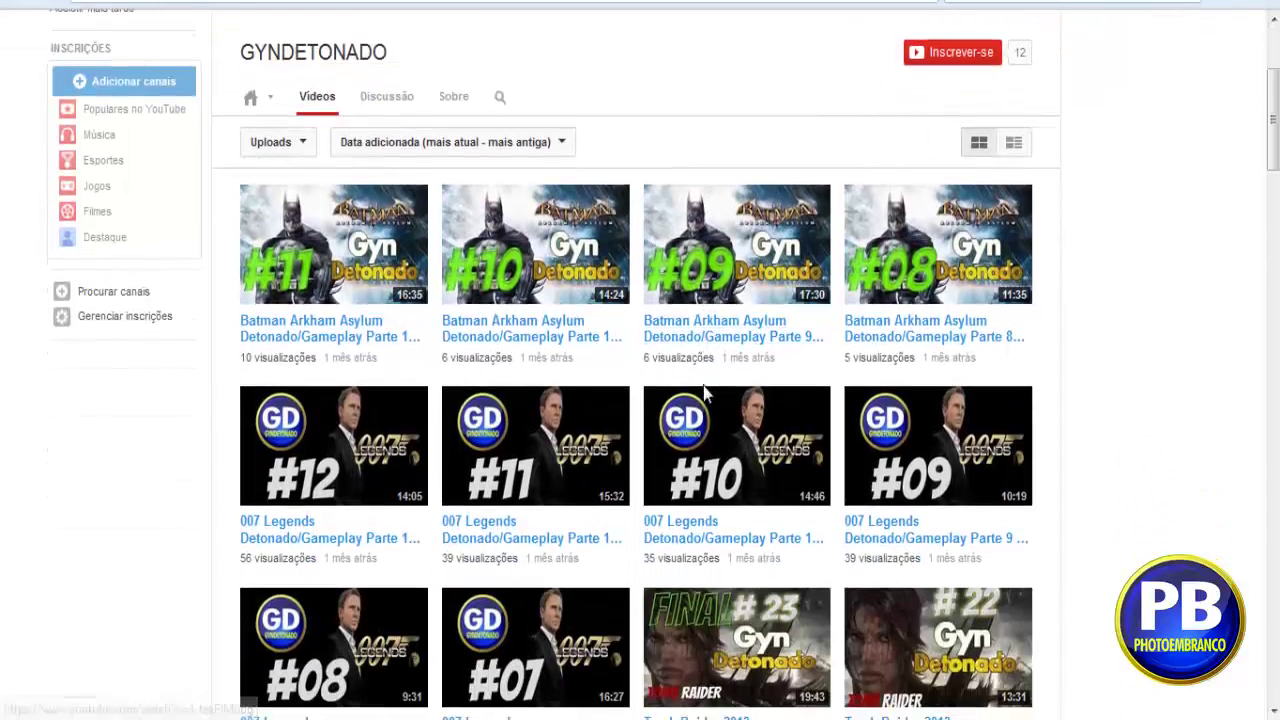
pyautogui.scroll(-2, 705, 393)
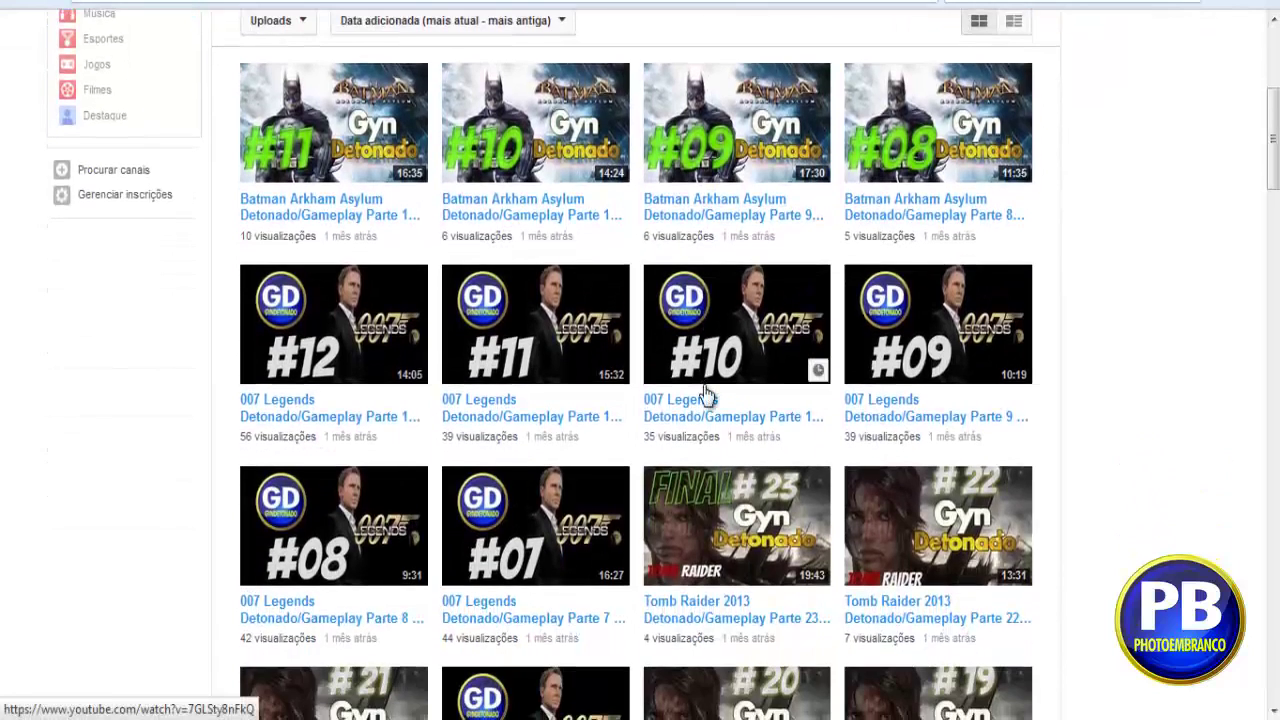
pyautogui.scroll(-2, 703, 392)
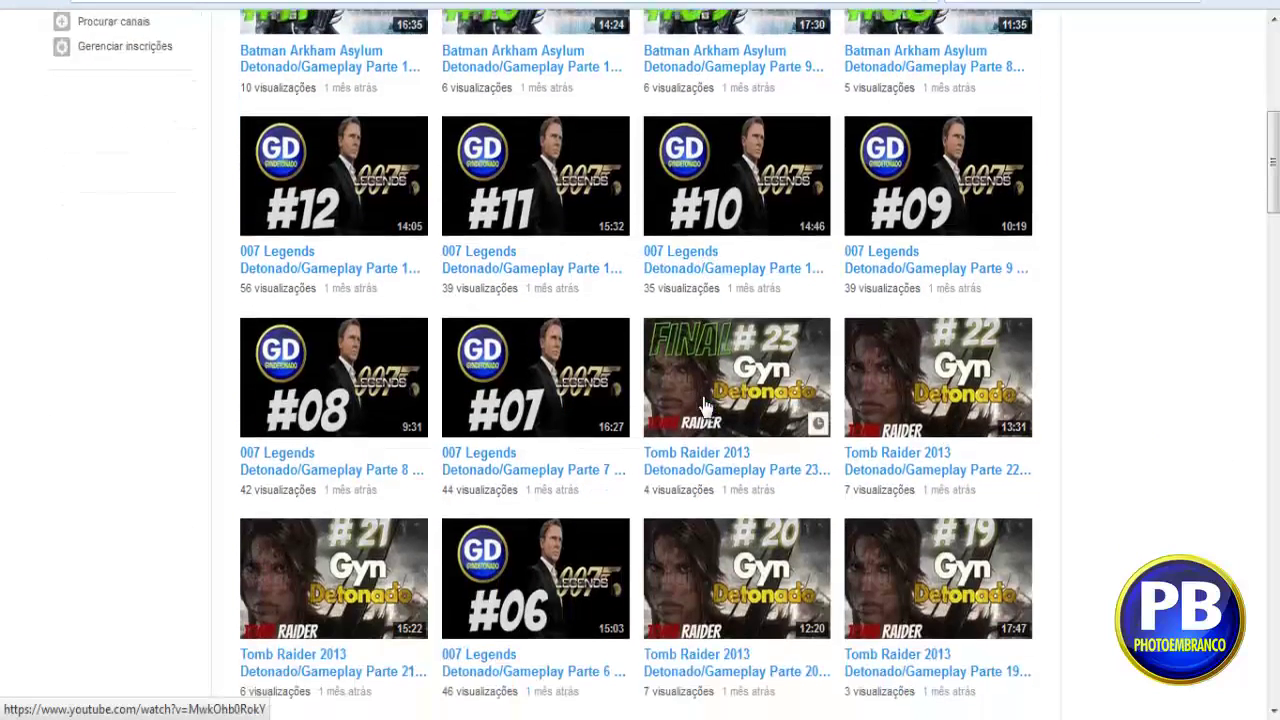
pyautogui.scroll(-4, 705, 400)
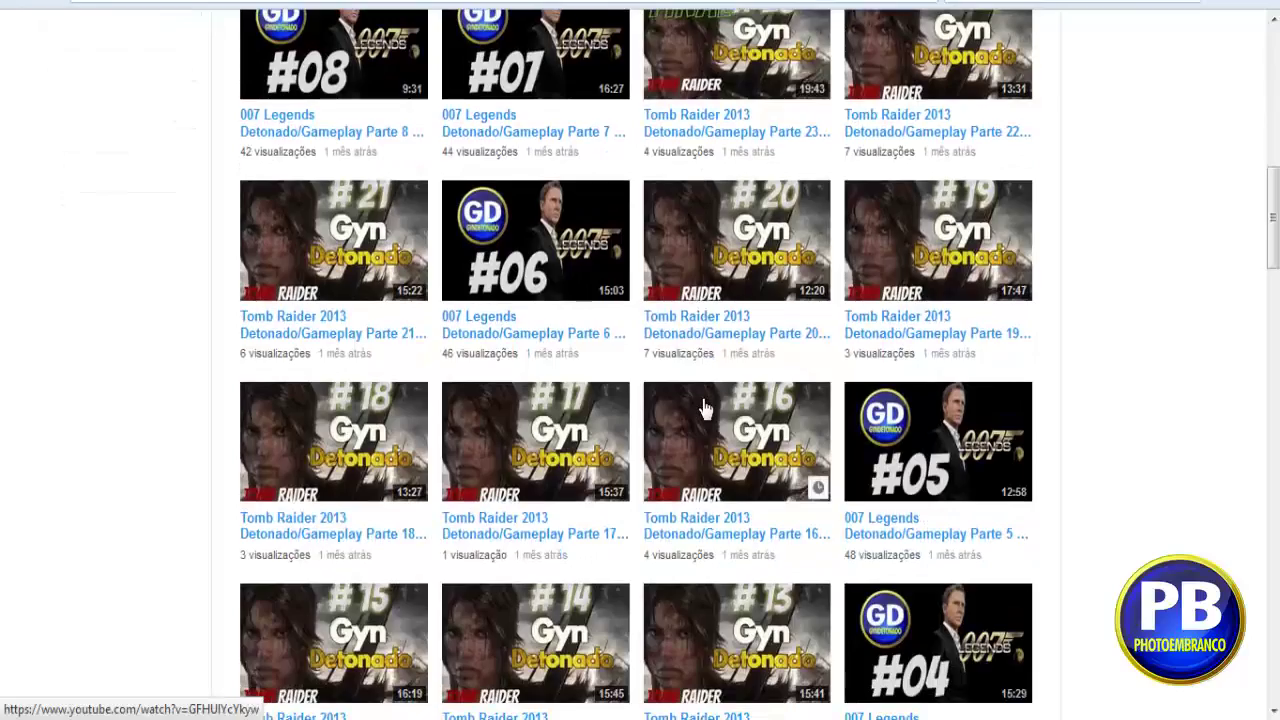
pyautogui.scroll(-4, 704, 408)
pyautogui.scroll(4, 700, 405)
pyautogui.scroll(4, 680, 400)
pyautogui.scroll(4, 666, 398)
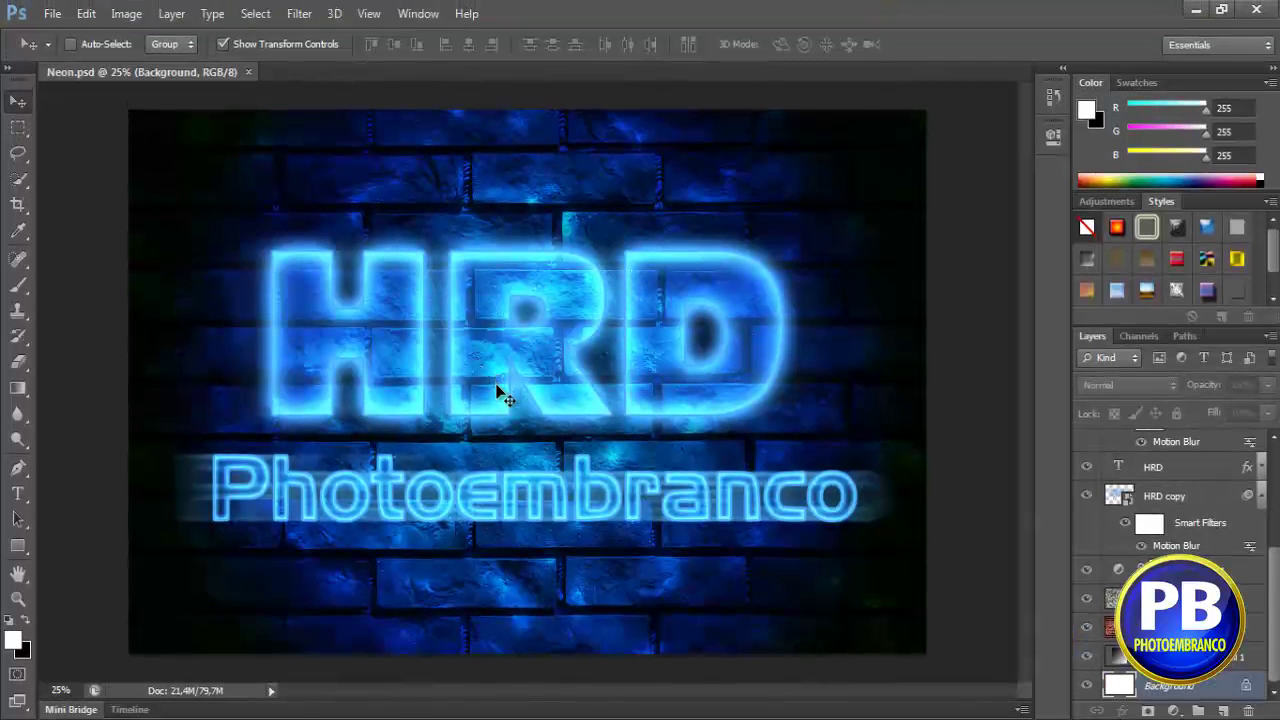
# - Create a blank 3400×2200 document and add a Gradient Fill layer
pyautogui.click(50, 14)
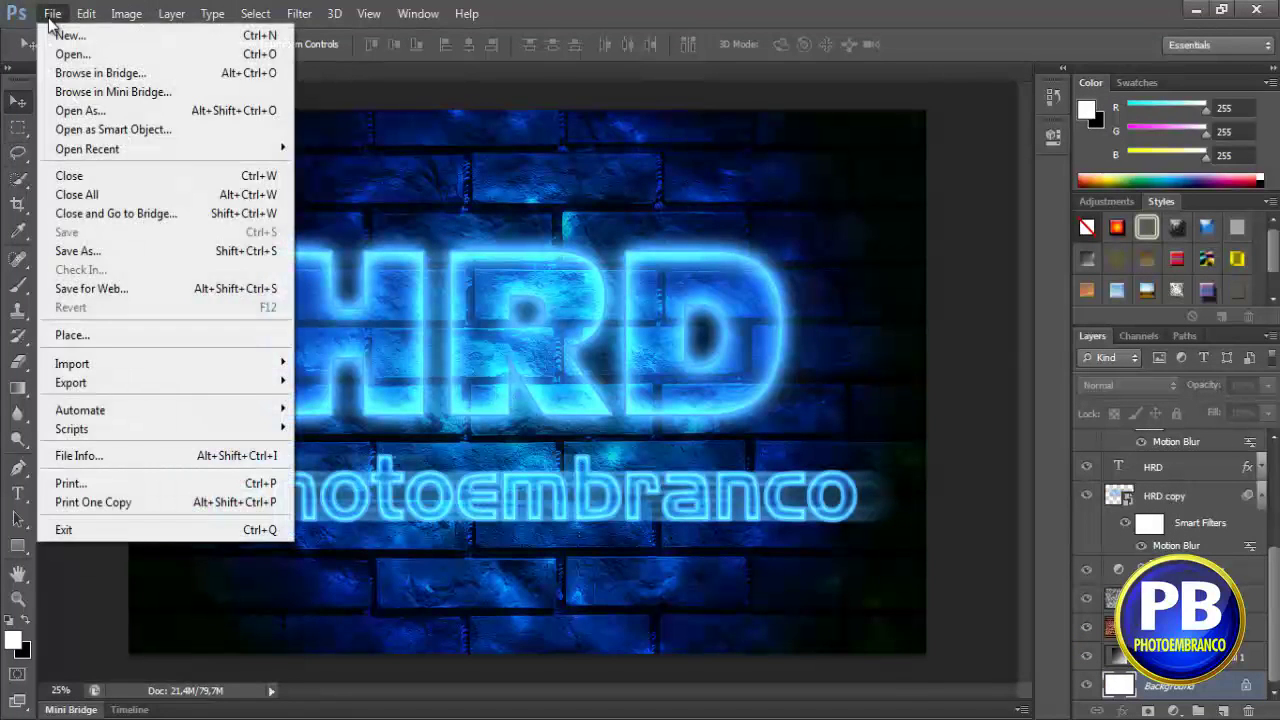
pyautogui.click(62, 35)
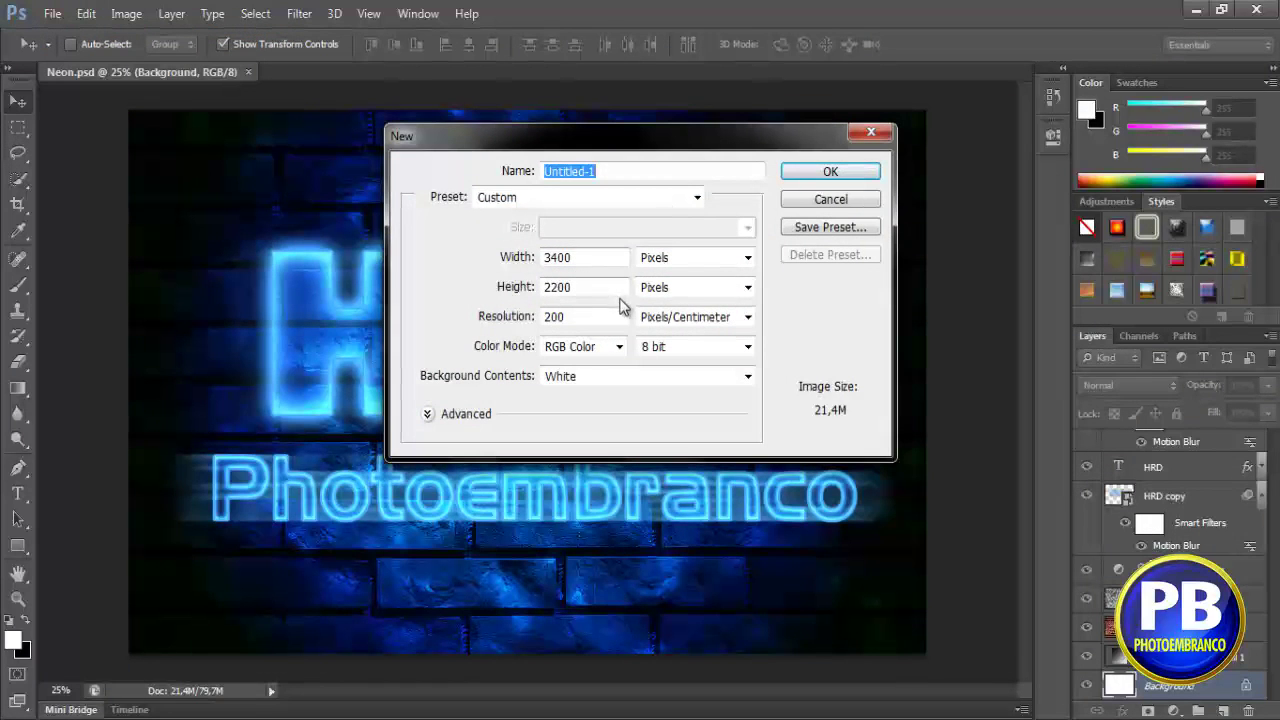
pyautogui.click(829, 171)
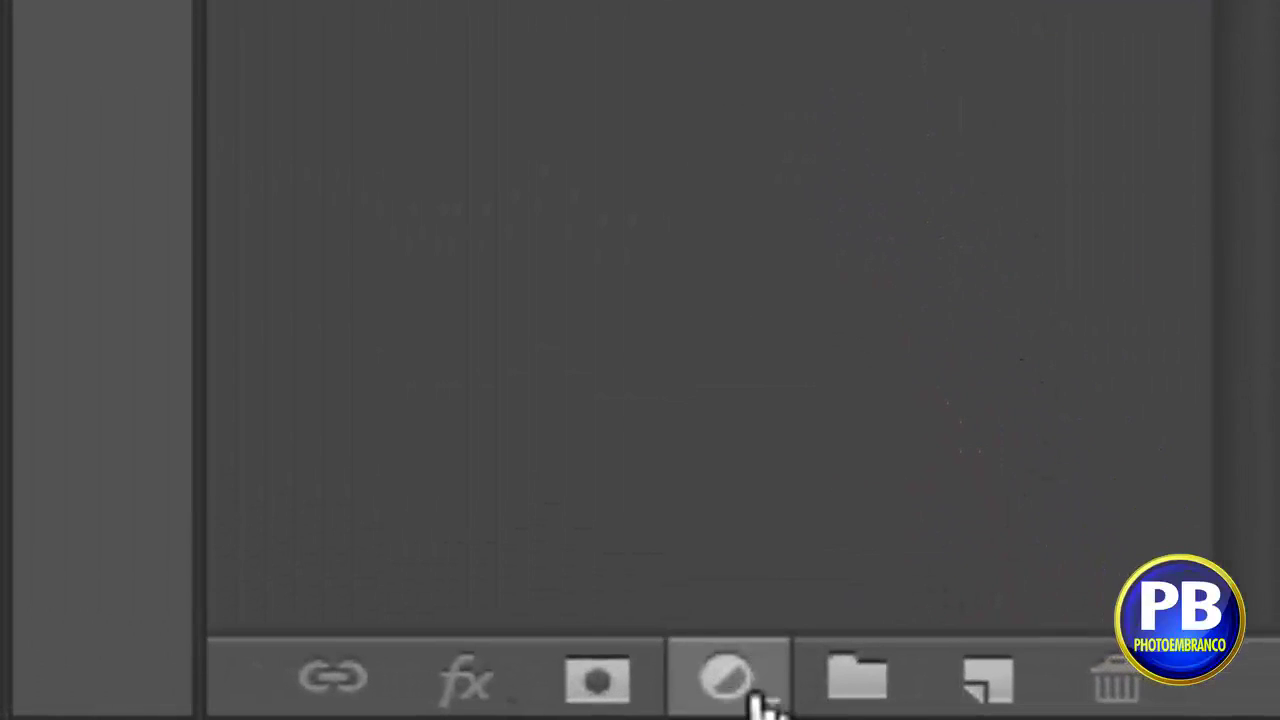
pyautogui.click(1173, 710)
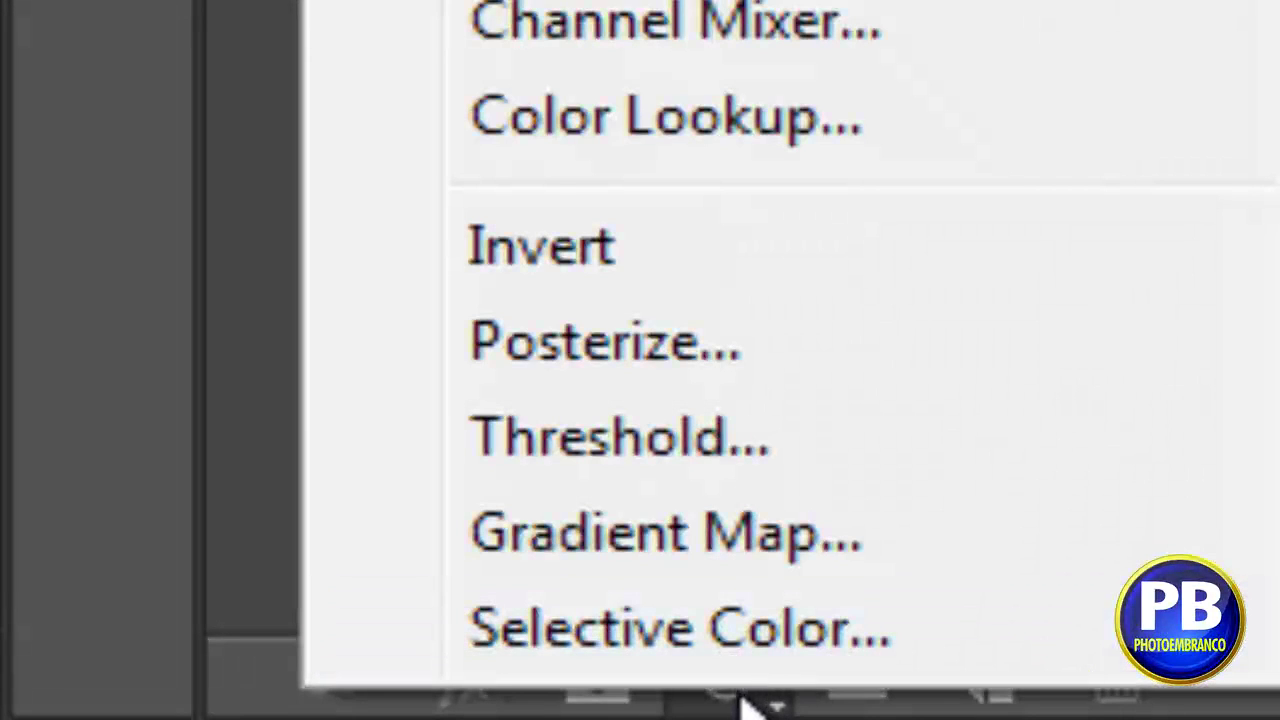
pyautogui.click(750, 655)
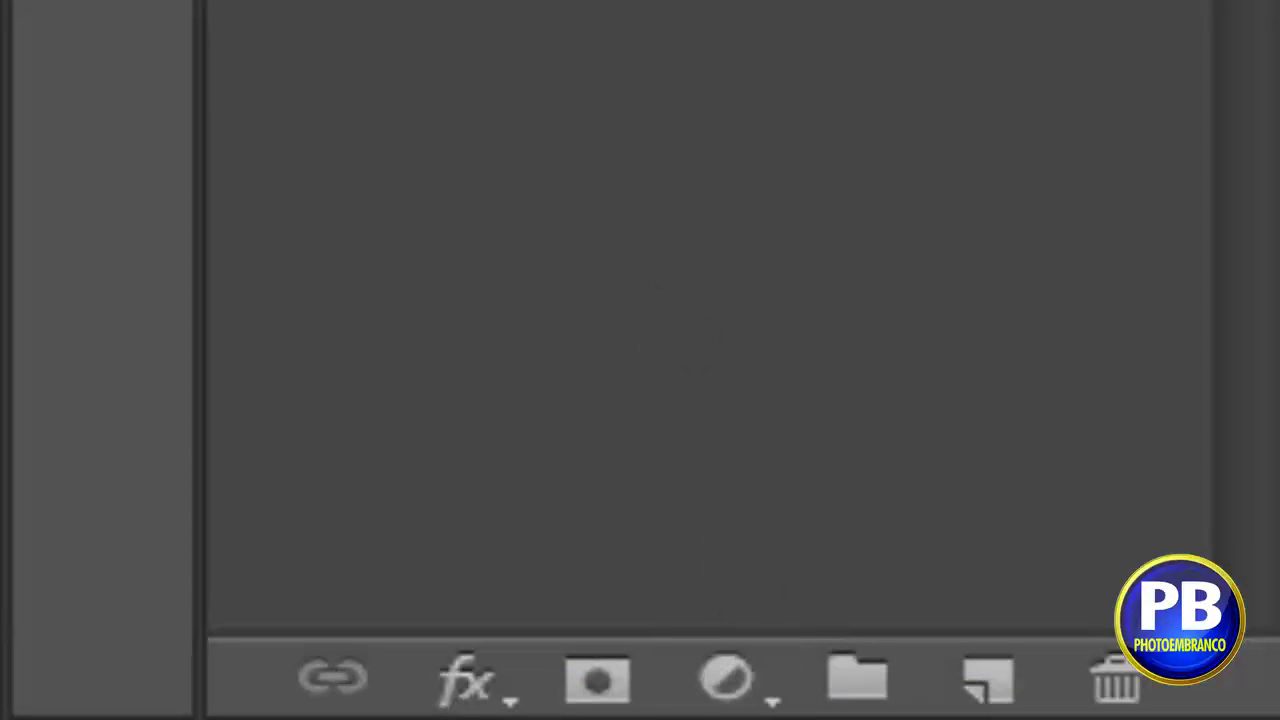
pyautogui.click(737, 675)
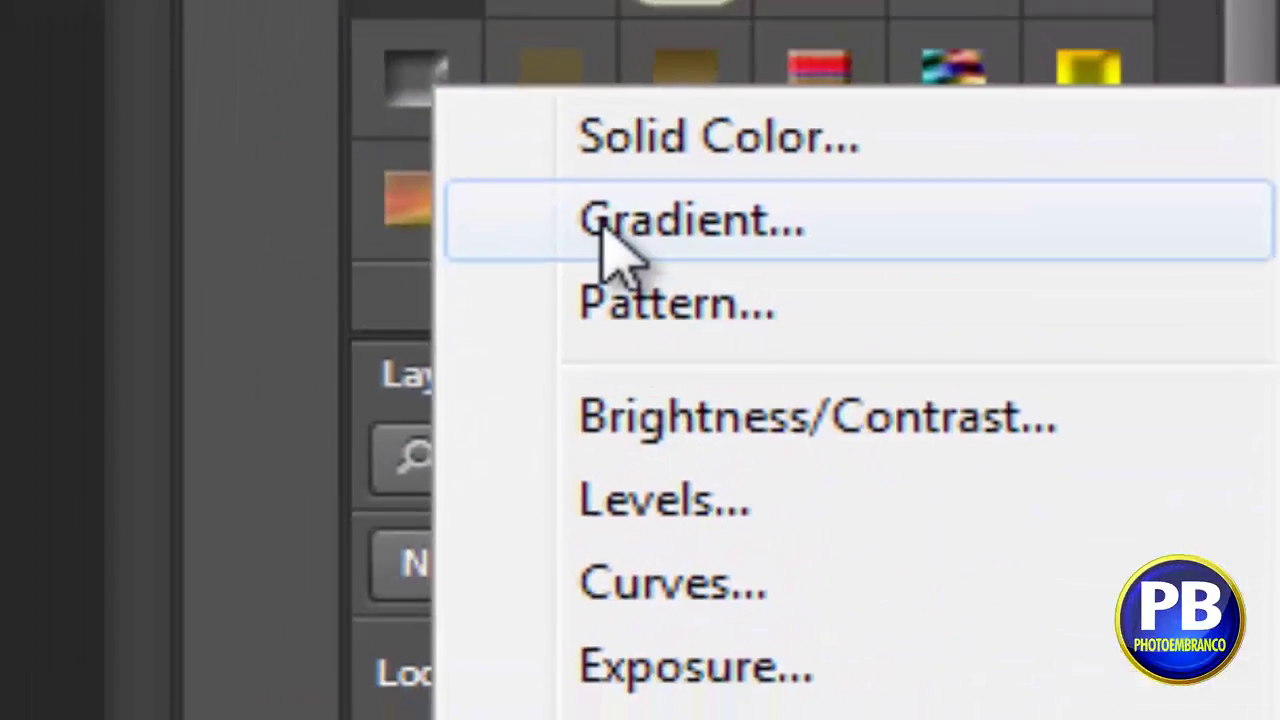
pyautogui.click(1140, 300)
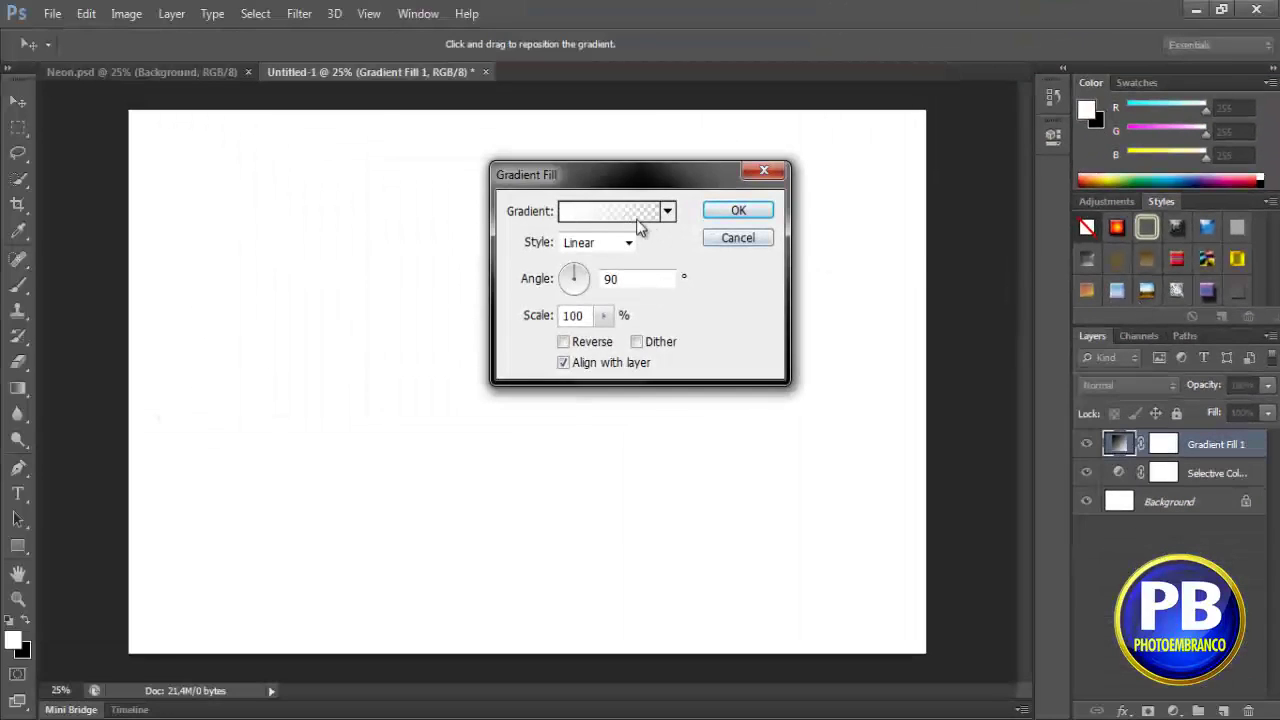
# - Choose the dark-blue-to-black preset gradient for the fill
pyautogui.click(586, 220)
pyautogui.scroll(-2, 731, 190)
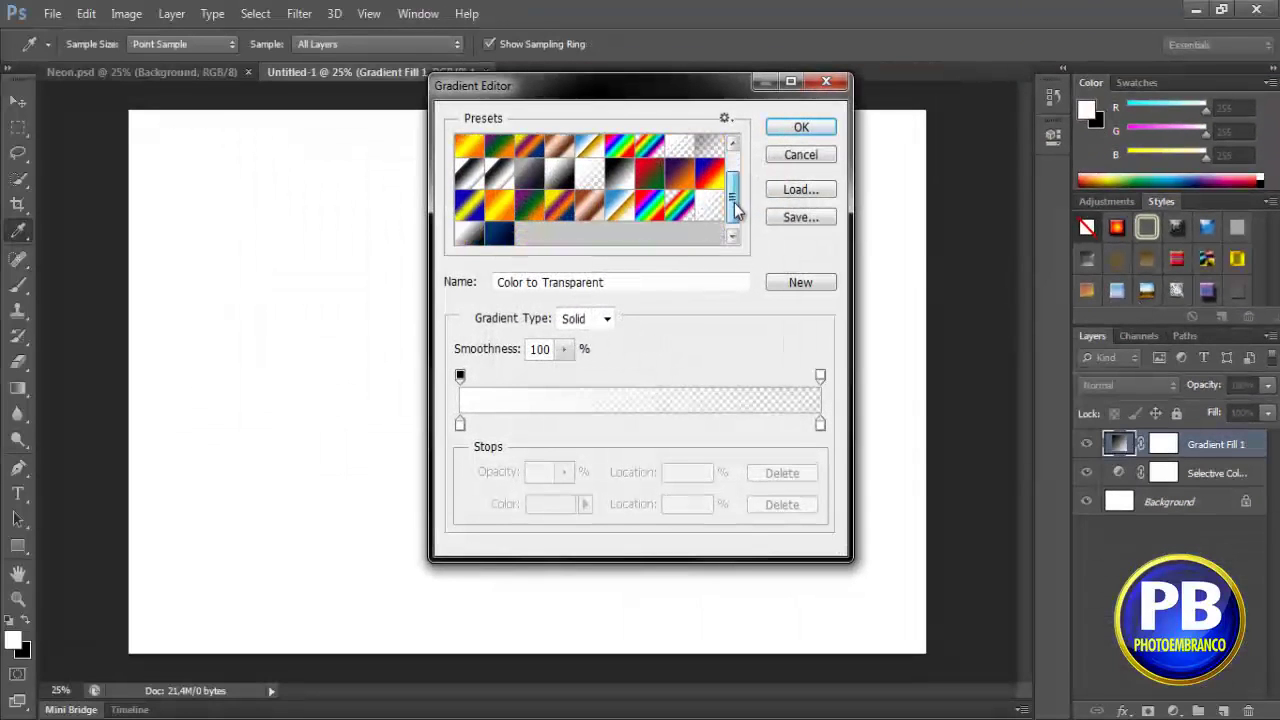
pyautogui.scroll(-2, 735, 210)
pyautogui.click(500, 234)
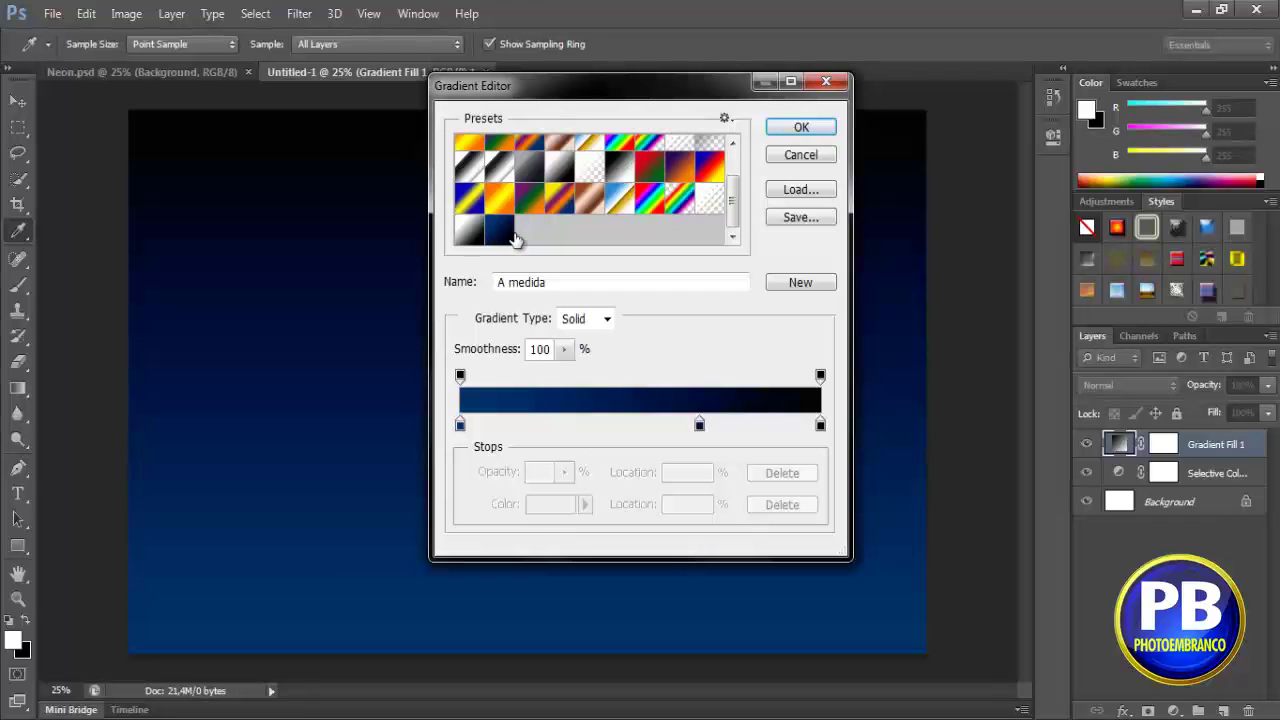
pyautogui.click(799, 128)
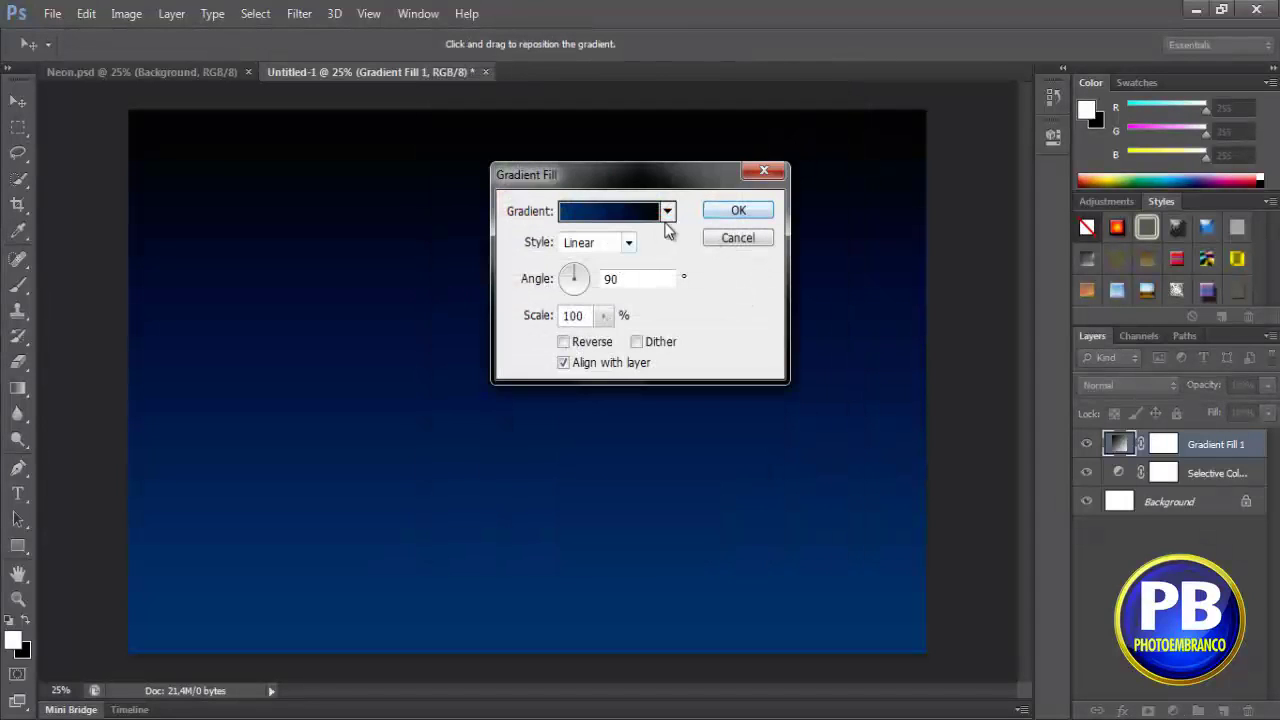
# - Make the gradient fill Radial with 150% scale and apply it
pyautogui.click(624, 245)
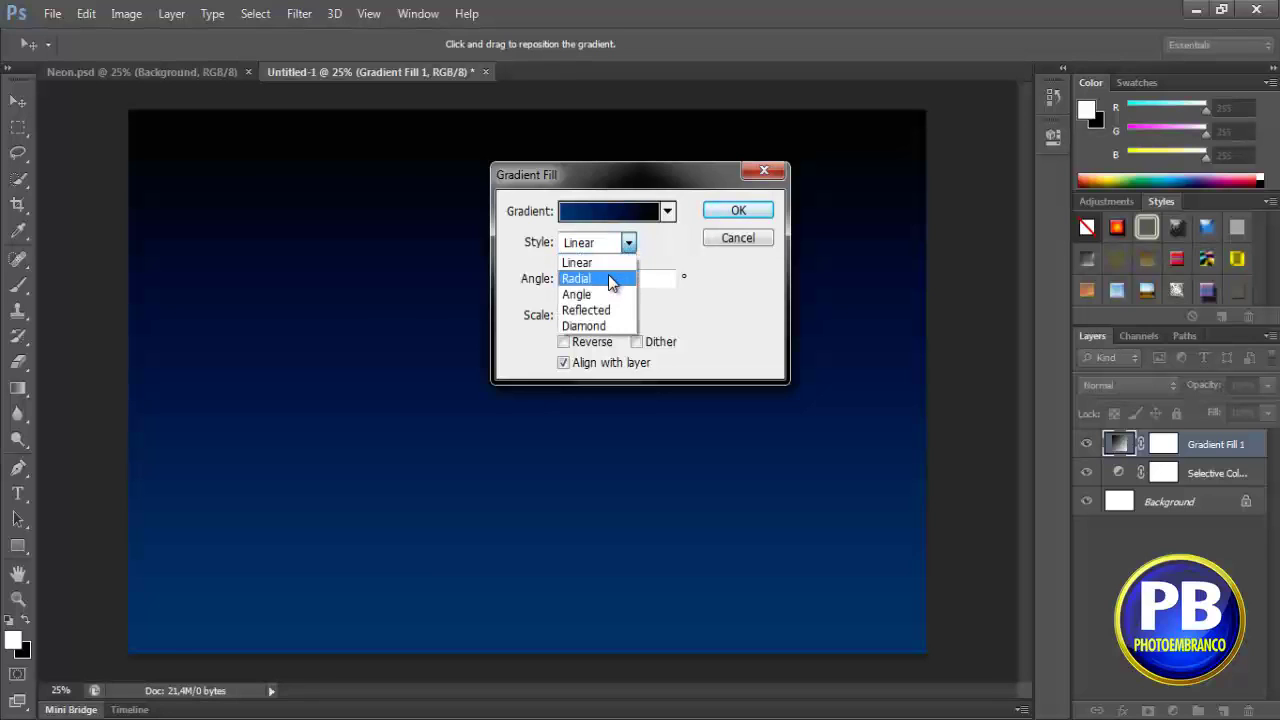
pyautogui.click(609, 278)
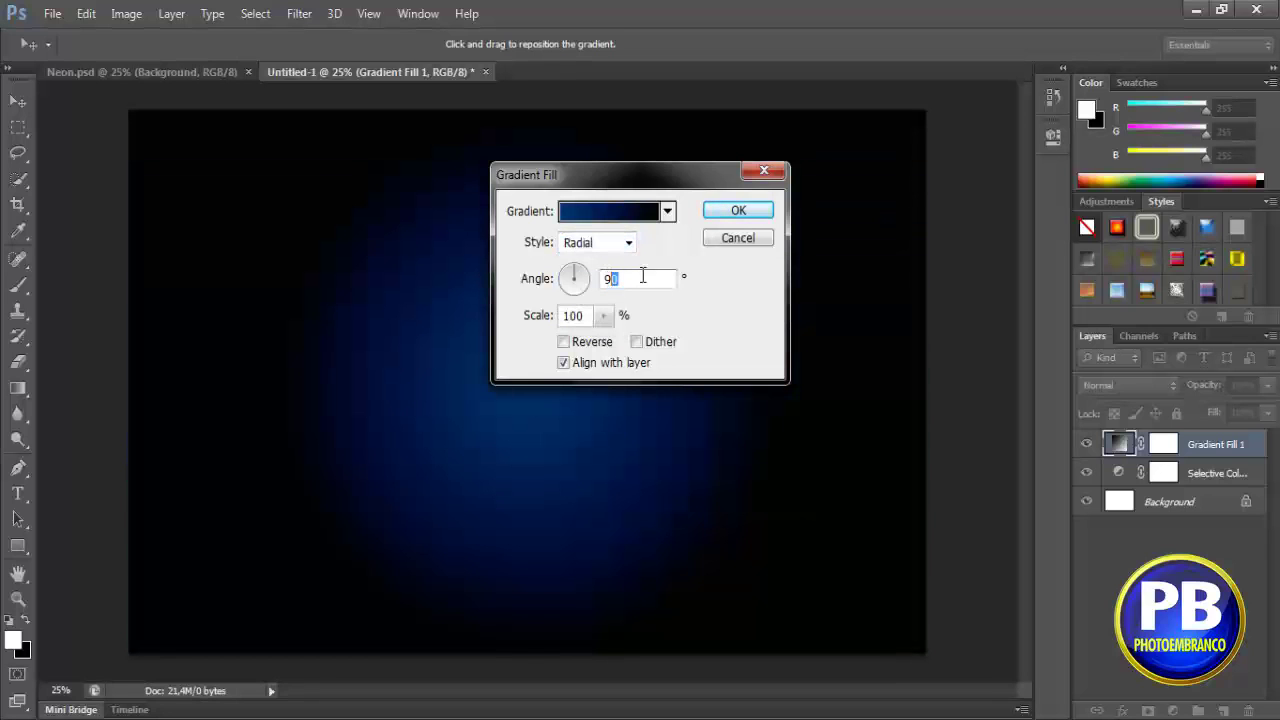
pyautogui.doubleClick(643, 277)
pyautogui.doubleClick(574, 315)
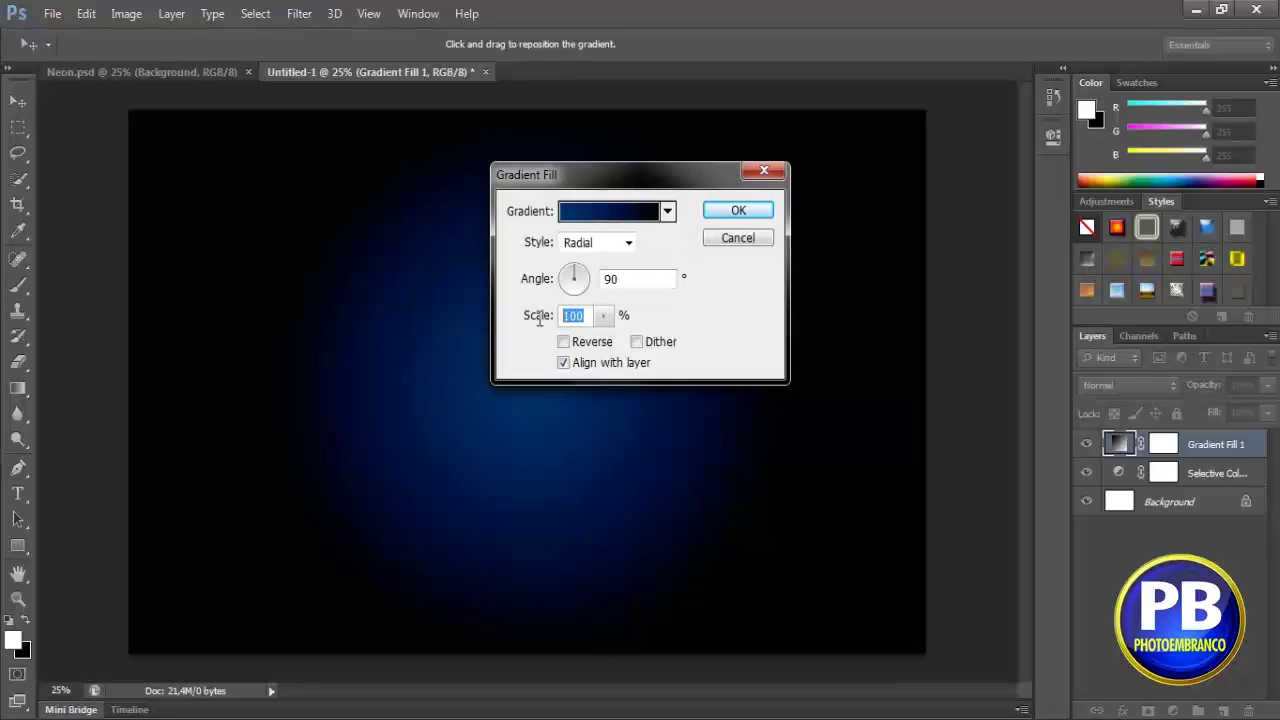
pyautogui.write('150')
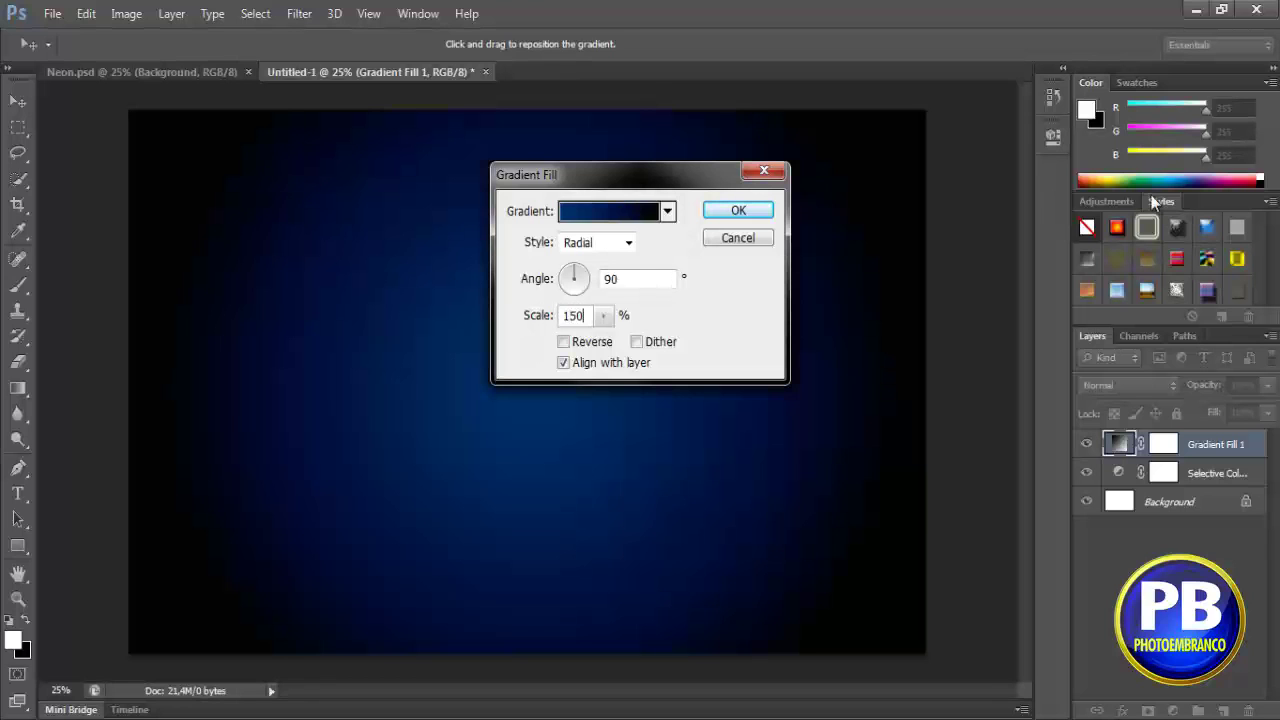
pyautogui.click(738, 211)
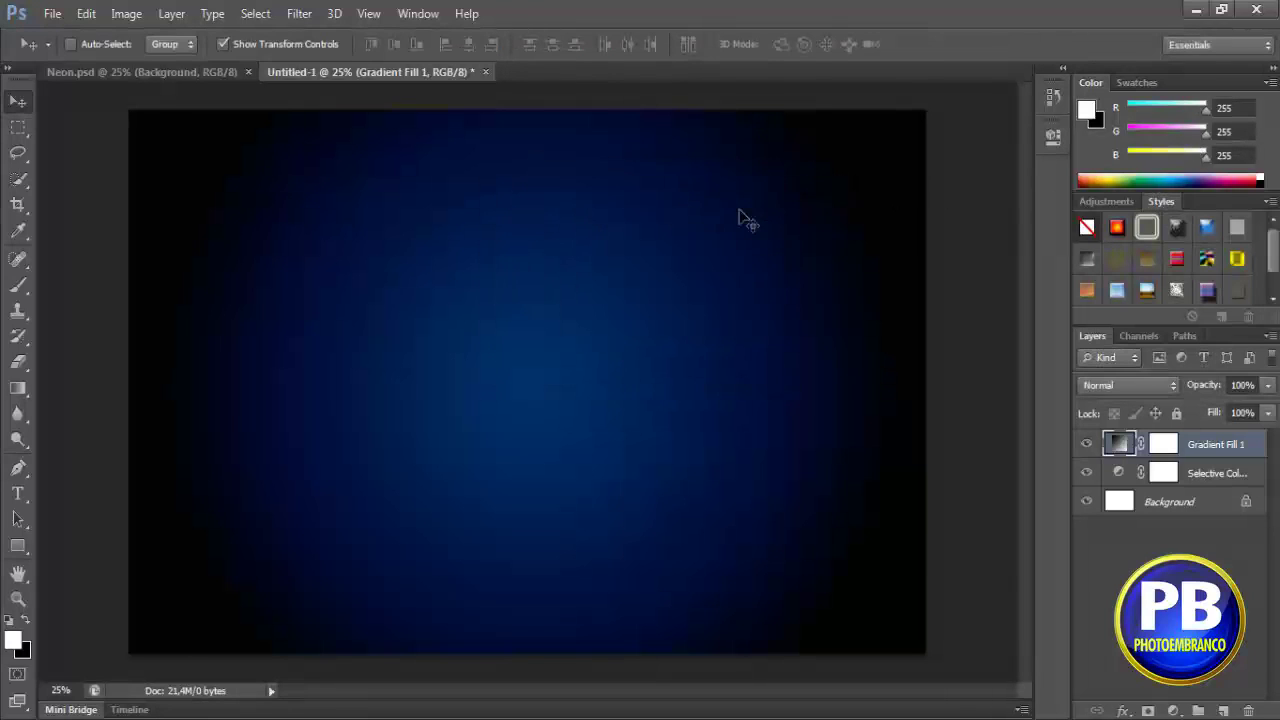
# - Place the Textura brick image onto the canvas
pyautogui.click(50, 13)
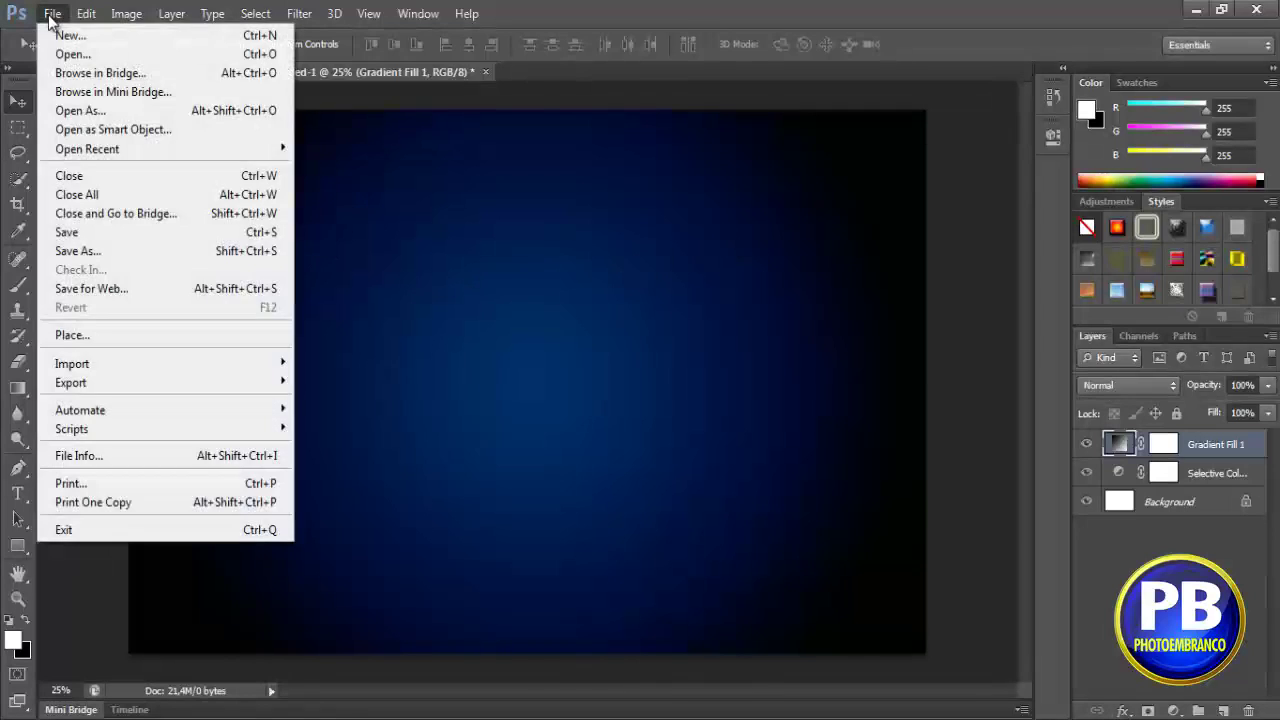
pyautogui.click(72, 334)
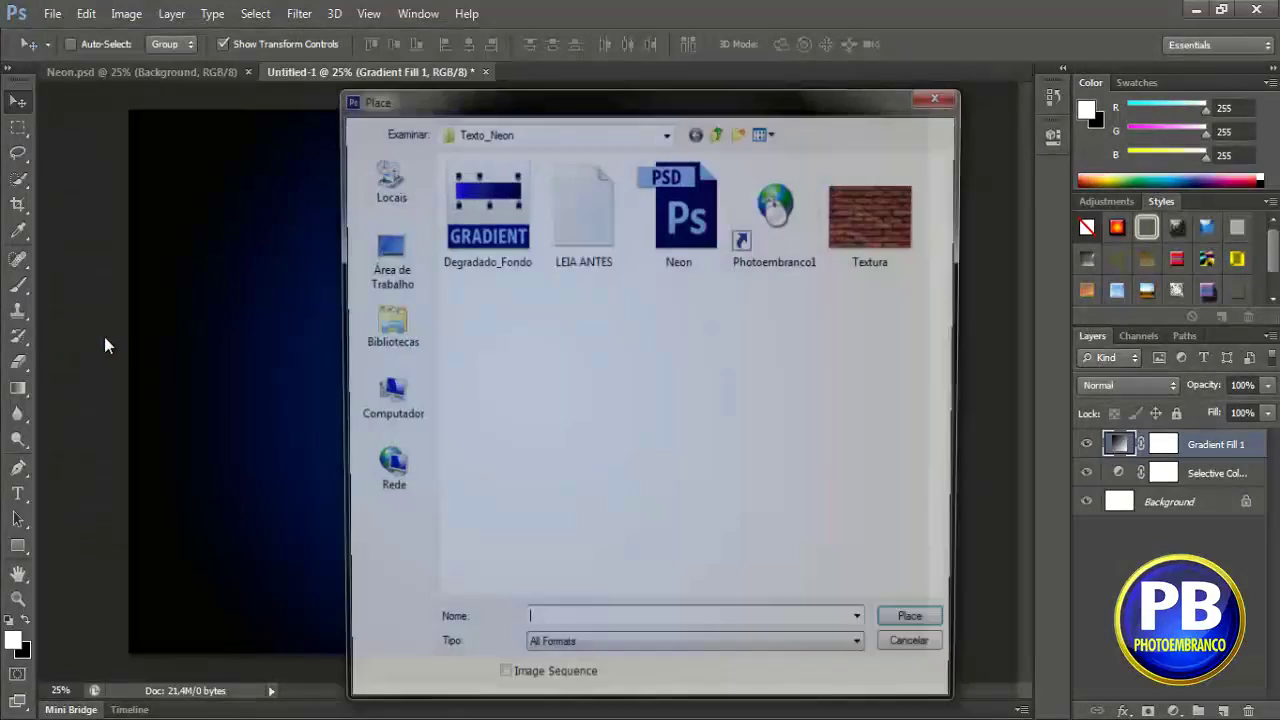
pyautogui.click(884, 236)
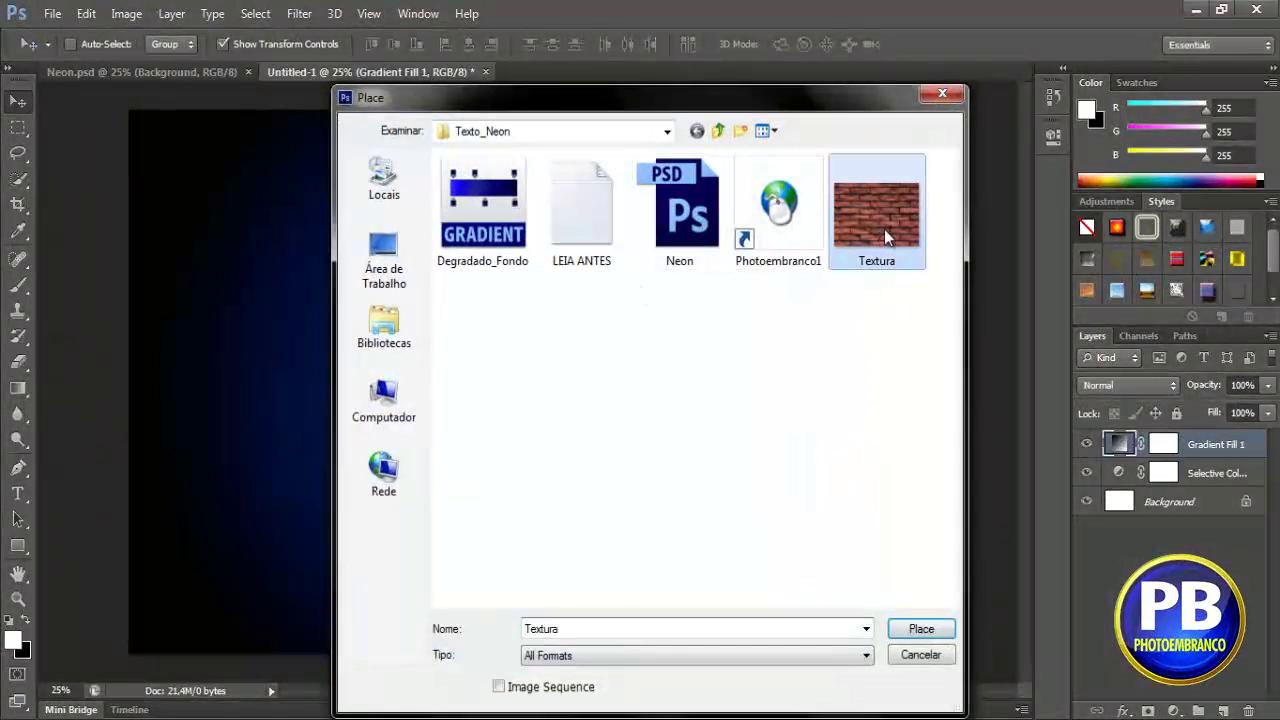
pyautogui.click(918, 628)
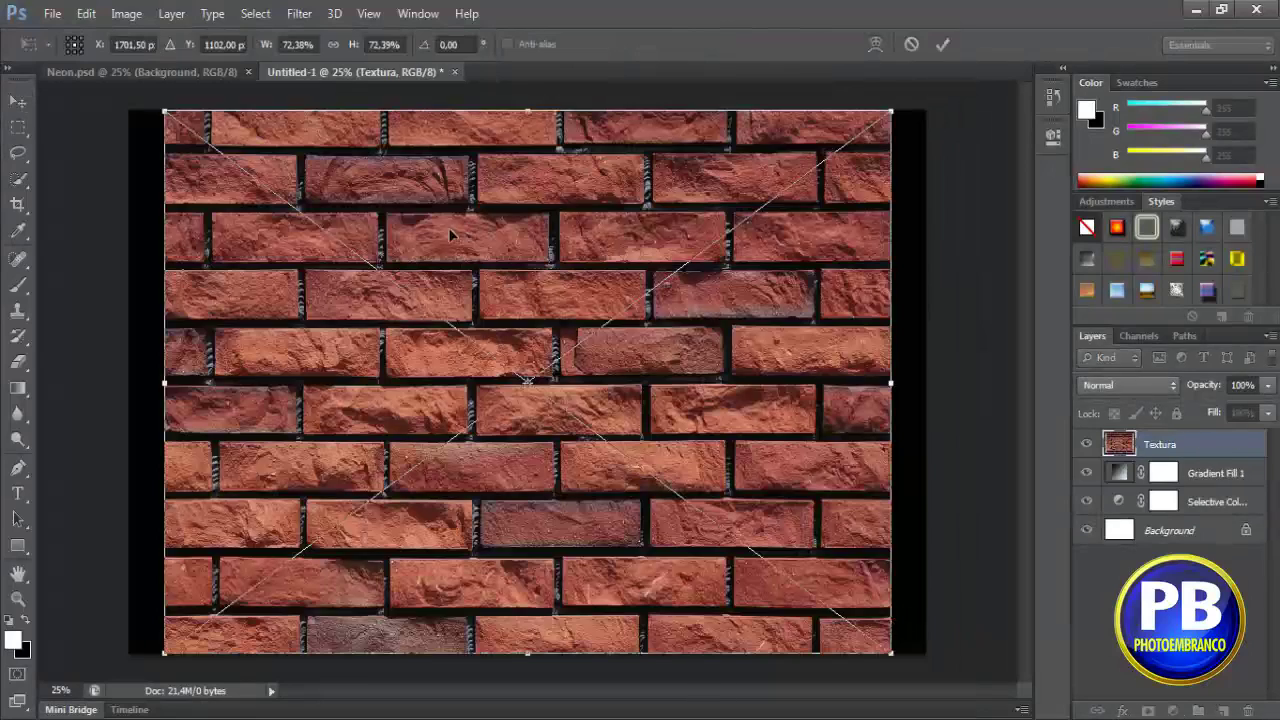
# - Stretch the Textura bricks to cover the canvas and blend them in Overlay mode
pyautogui.moveTo(450, 234); pyautogui.dragTo(414, 249)
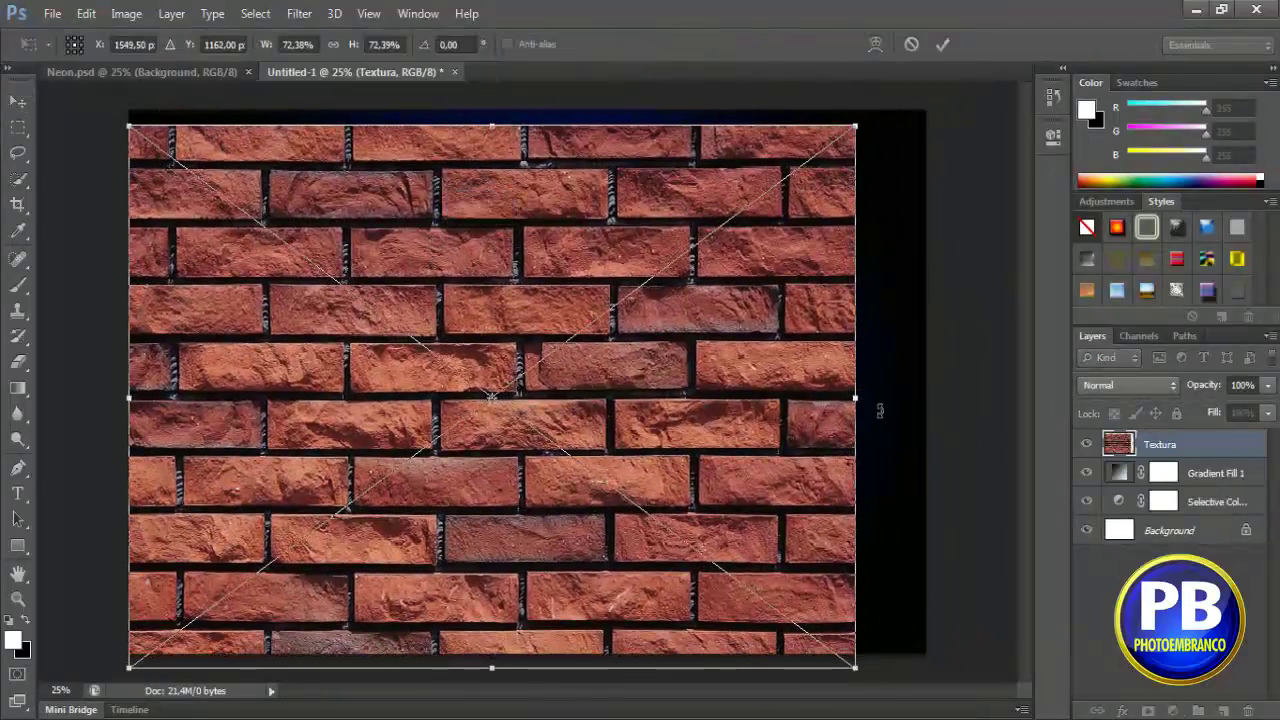
pyautogui.moveTo(857, 400); pyautogui.dragTo(926, 399)
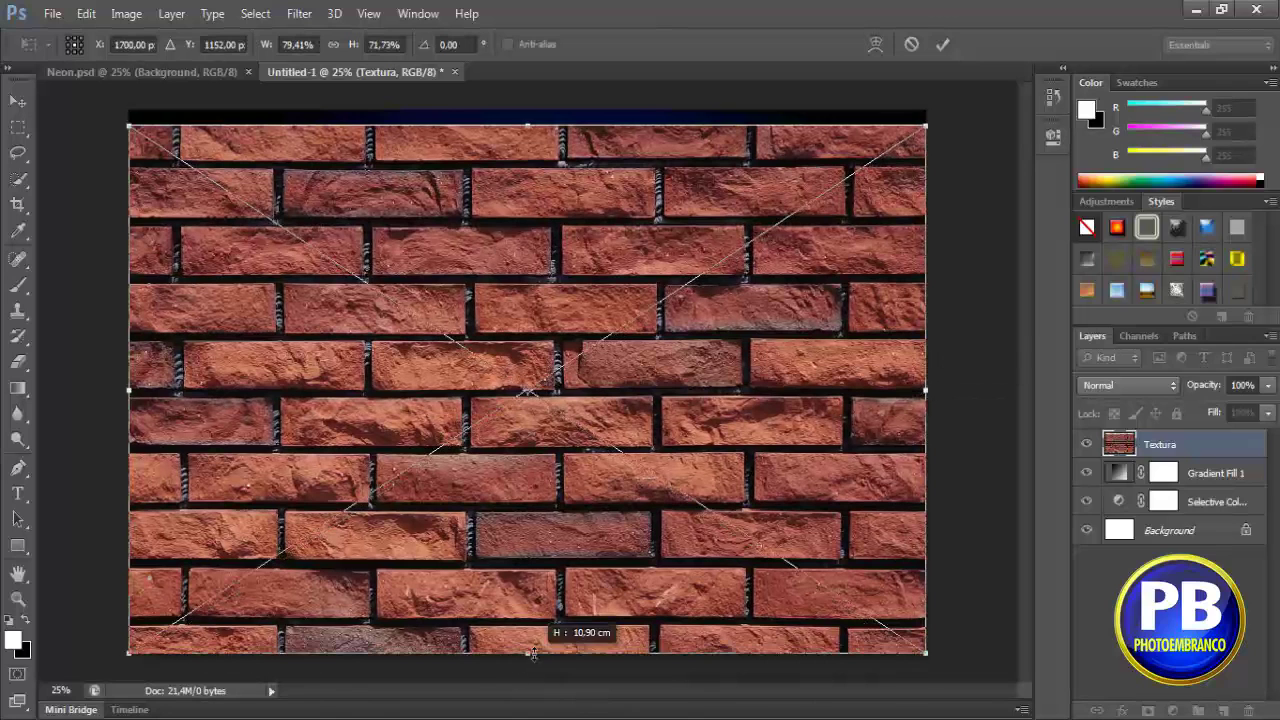
pyautogui.moveTo(528, 670); pyautogui.dragTo(530, 655)
pyautogui.click(943, 44)
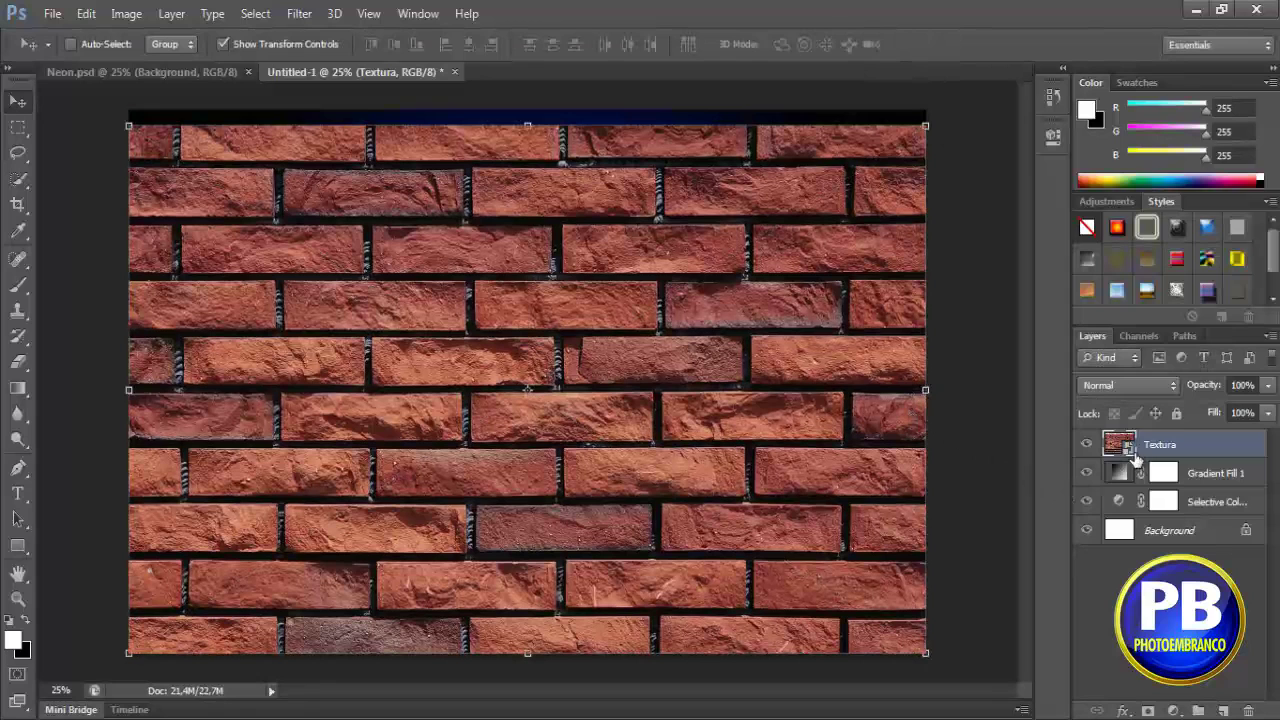
pyautogui.click(1174, 386)
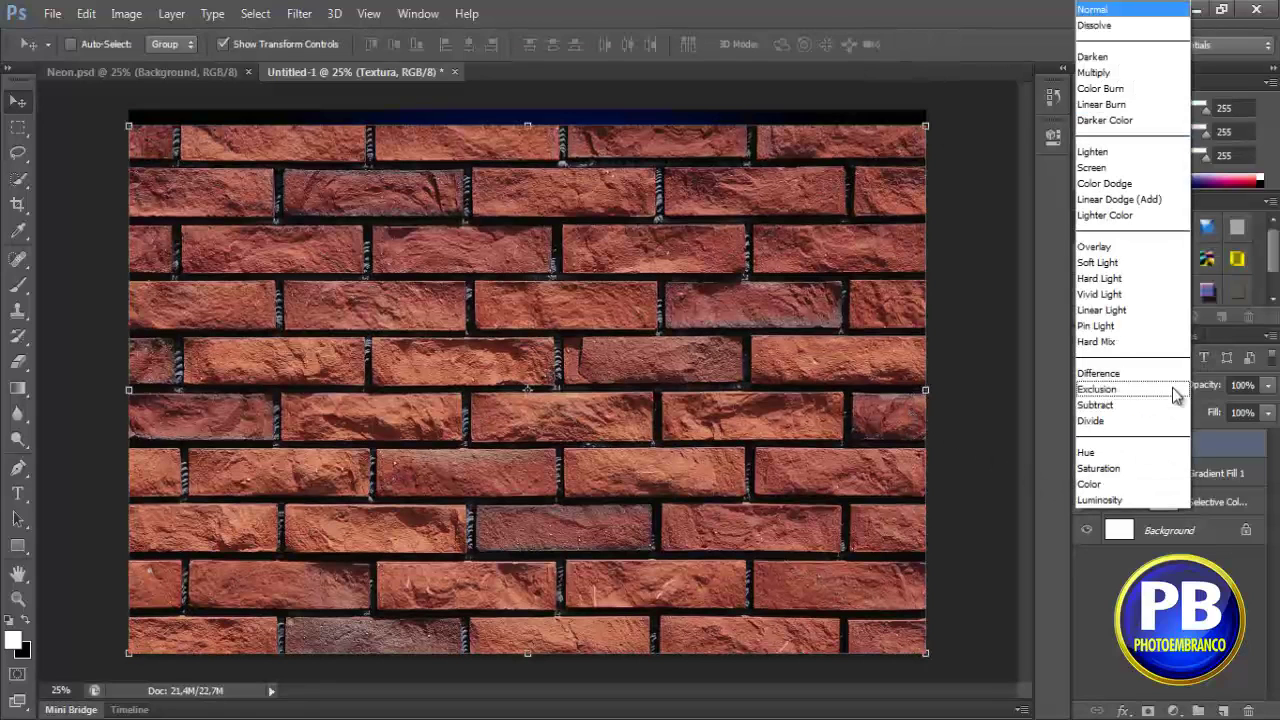
pyautogui.click(1112, 260)
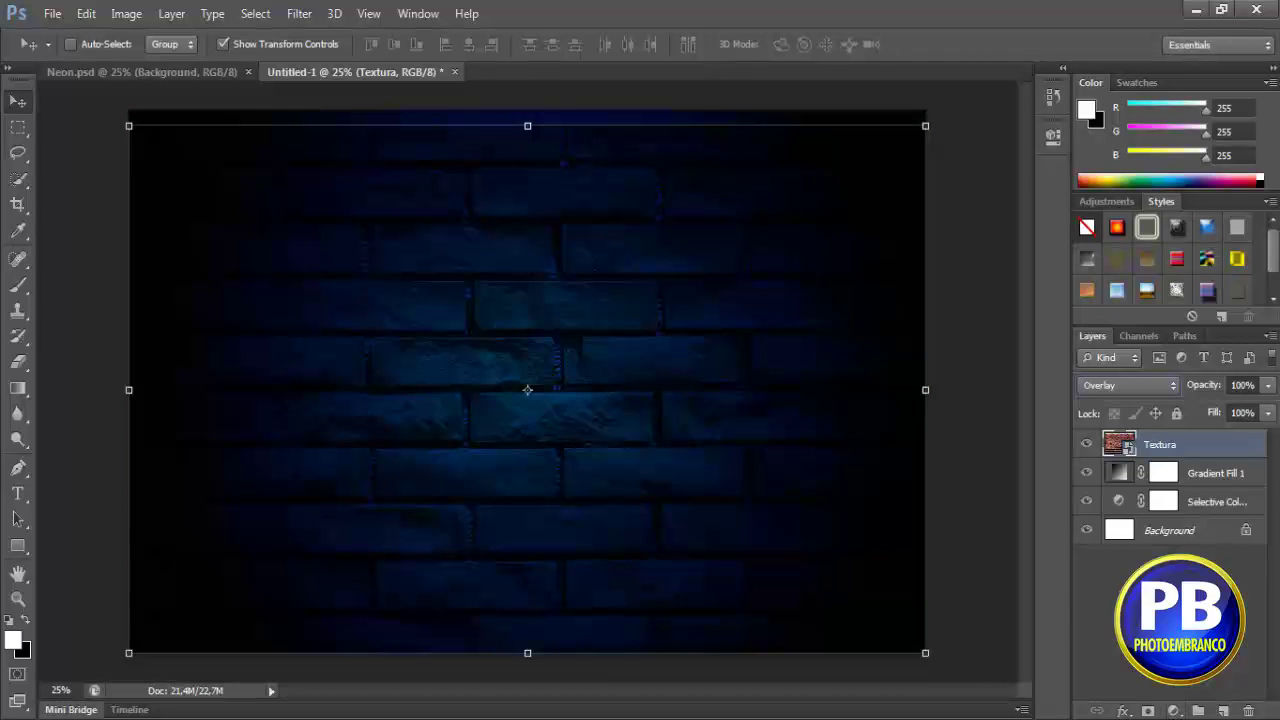
# - Add a white Solid Color fill layer and render Difference Clouds on it
pyautogui.click(1176, 710)
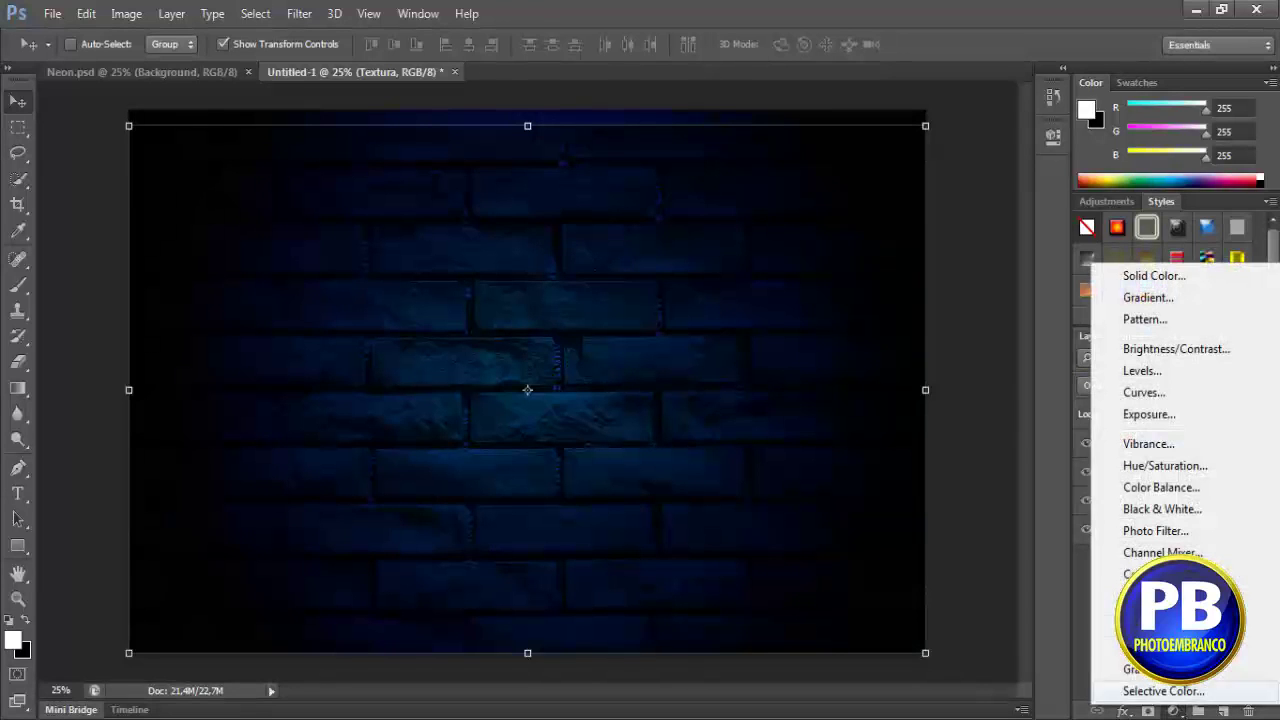
pyautogui.click(1166, 277)
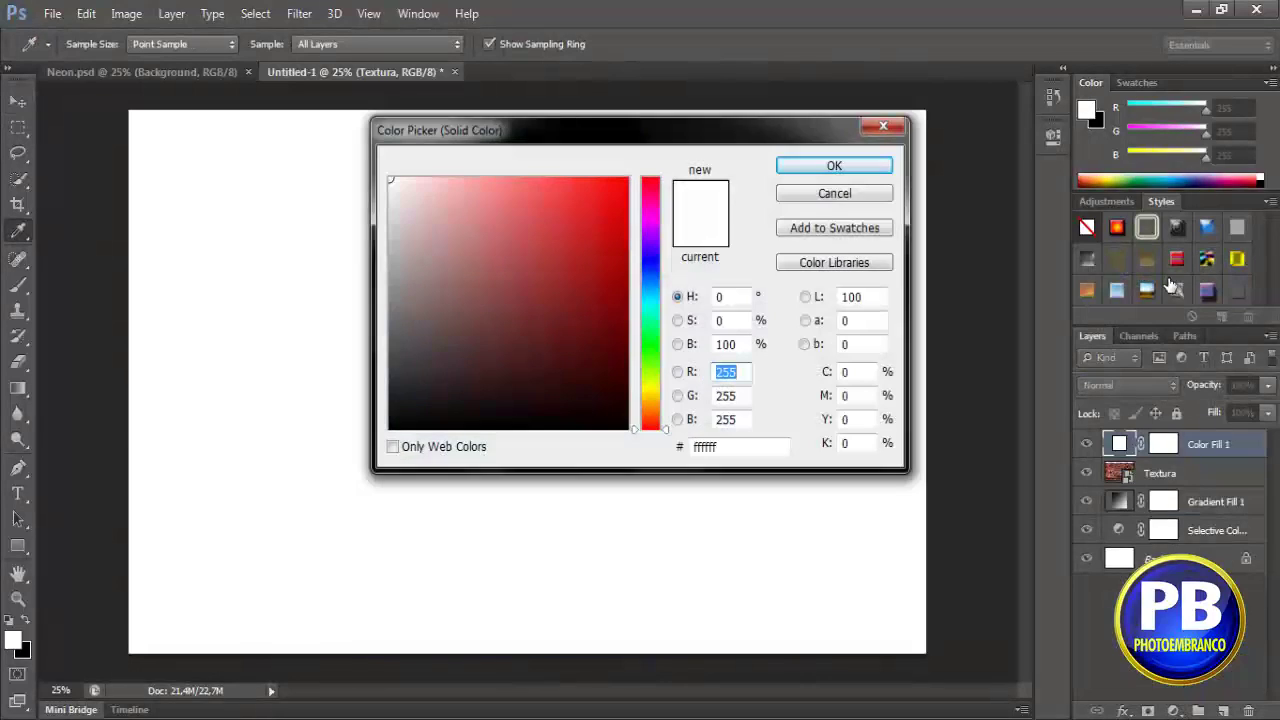
pyautogui.click(829, 166)
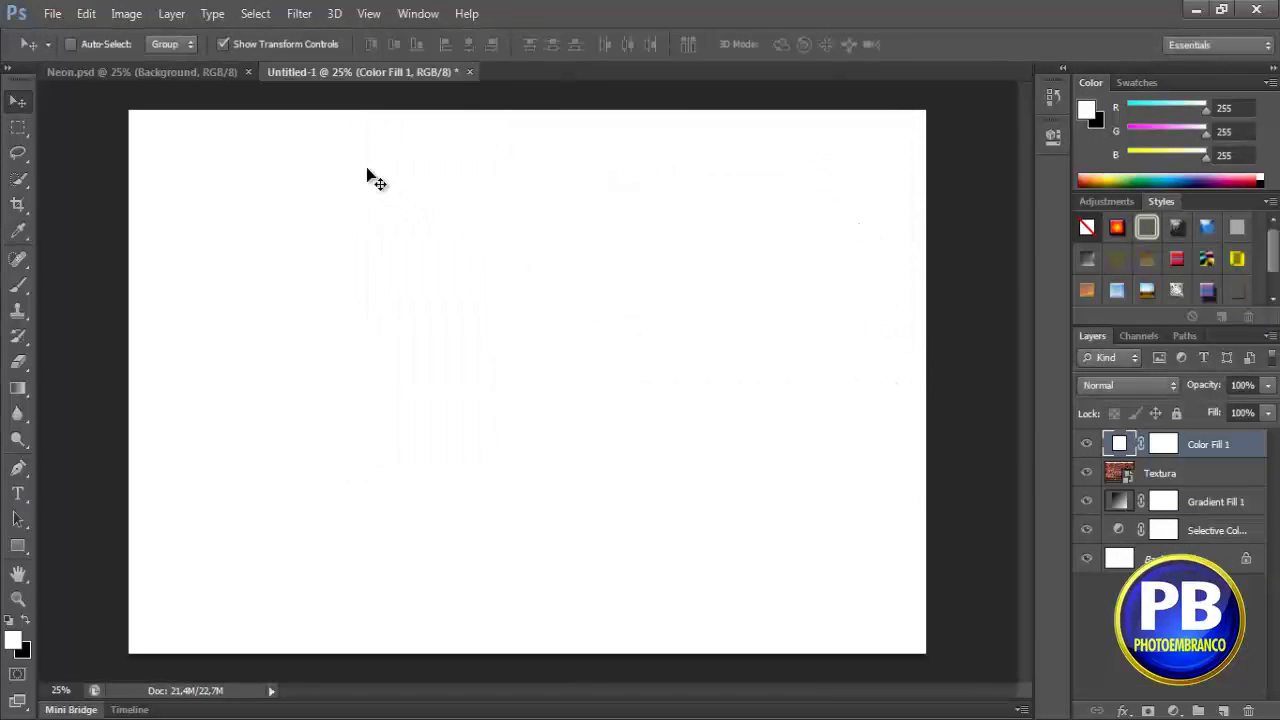
pyautogui.click(303, 15)
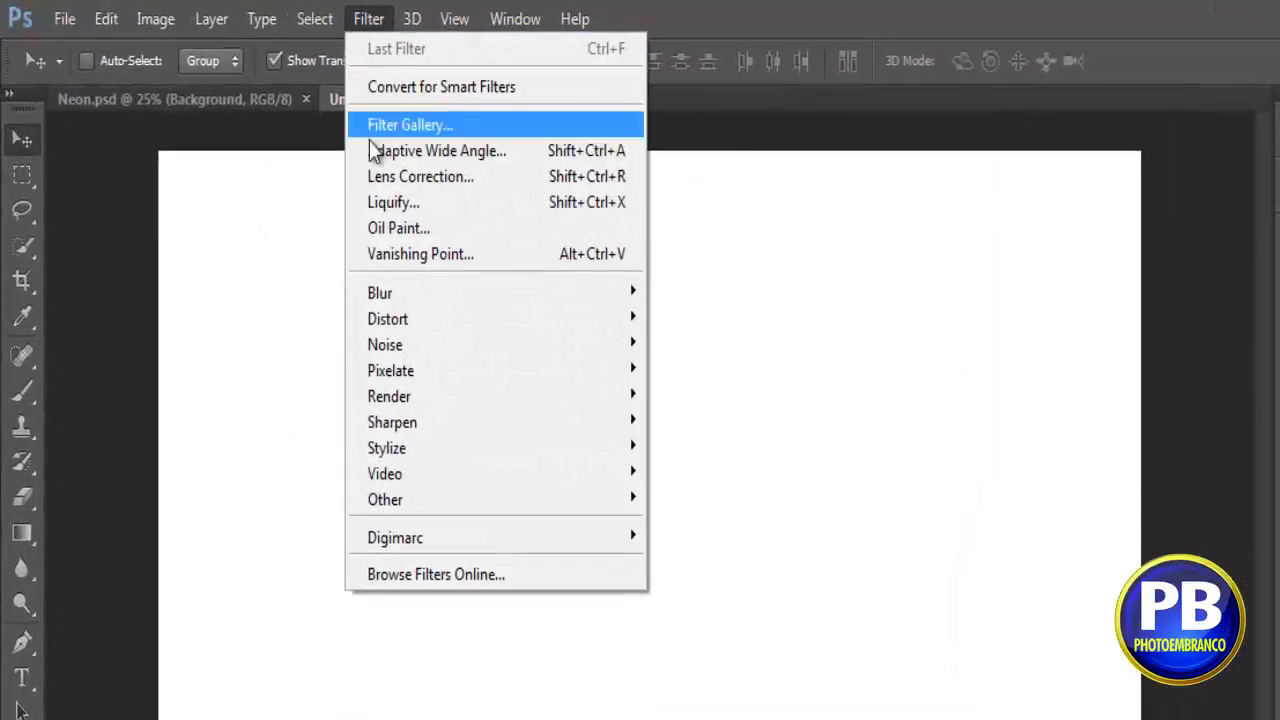
pyautogui.moveTo(443, 479)
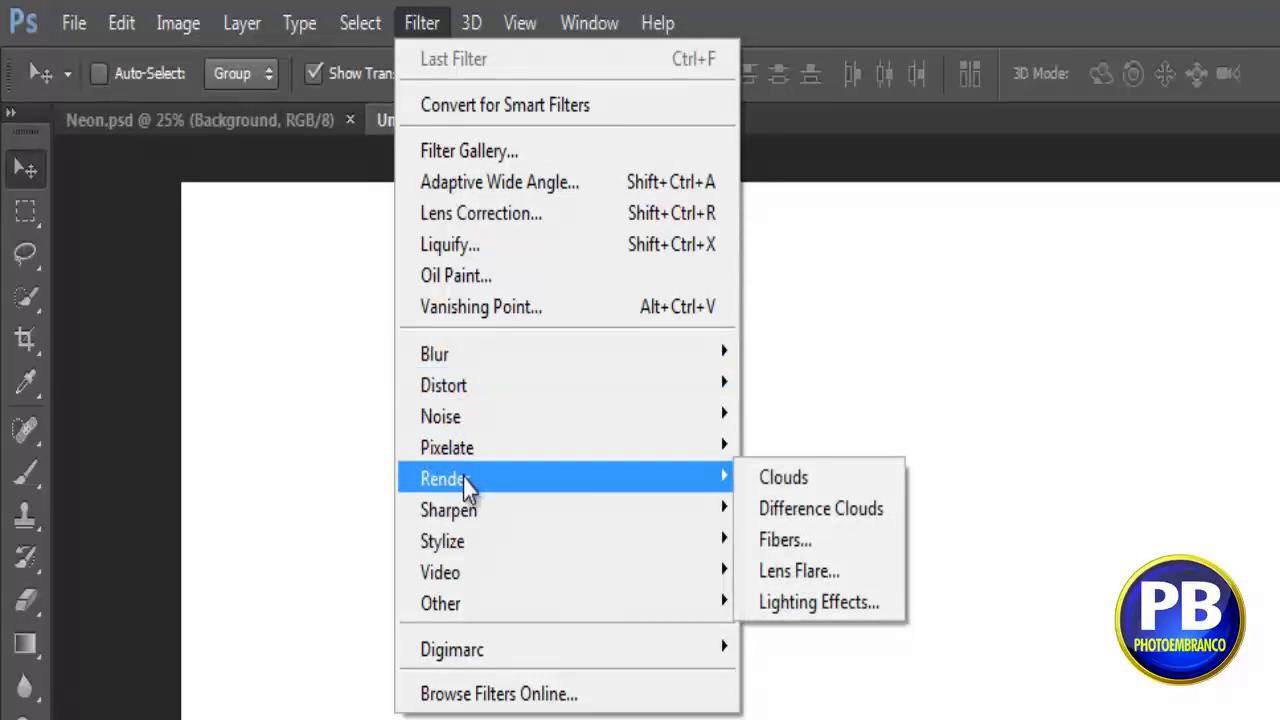
pyautogui.click(822, 510)
pyautogui.click(845, 492)
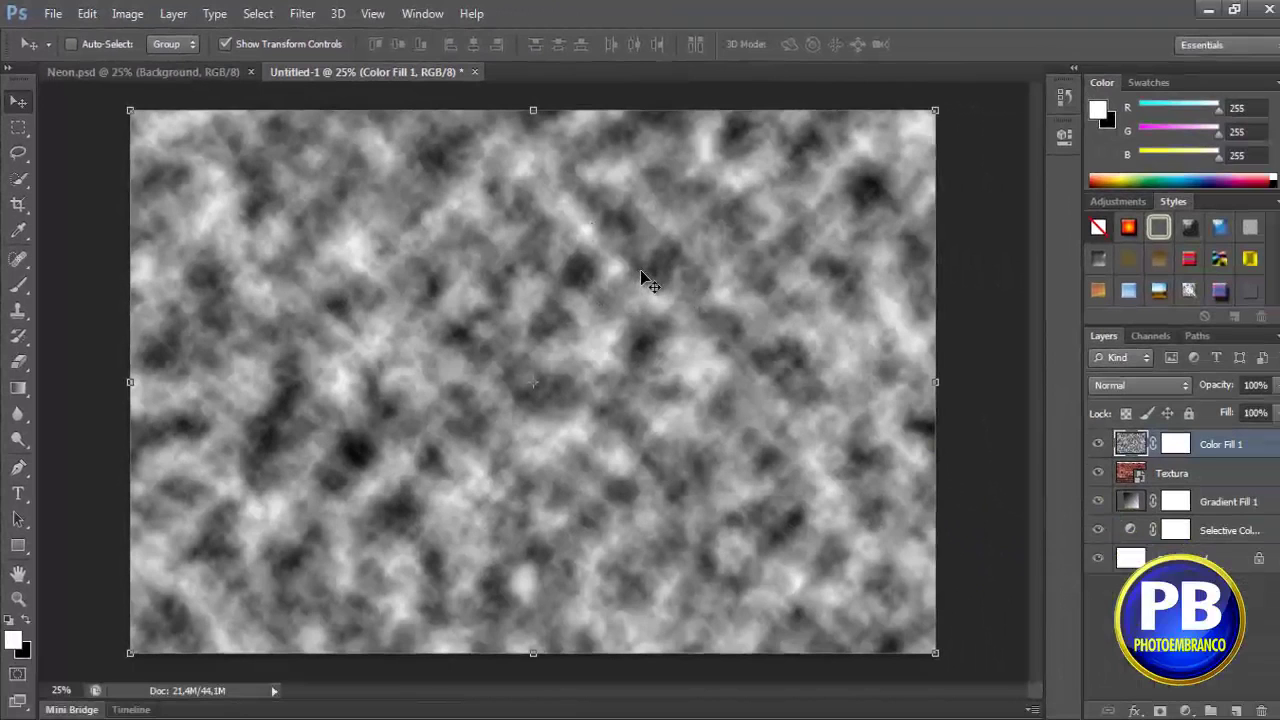
# - Set the clouds layer's blend mode to Color Dodge
pyautogui.click(1186, 389)
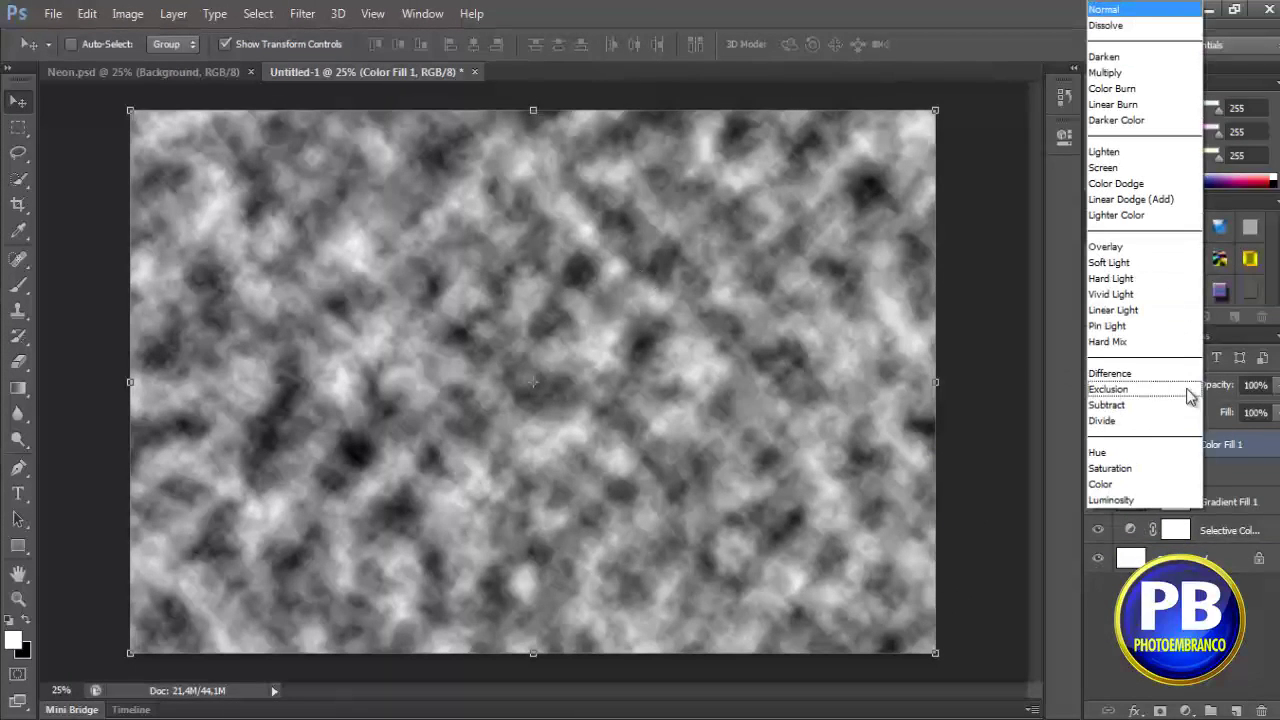
pyautogui.click(1140, 247)
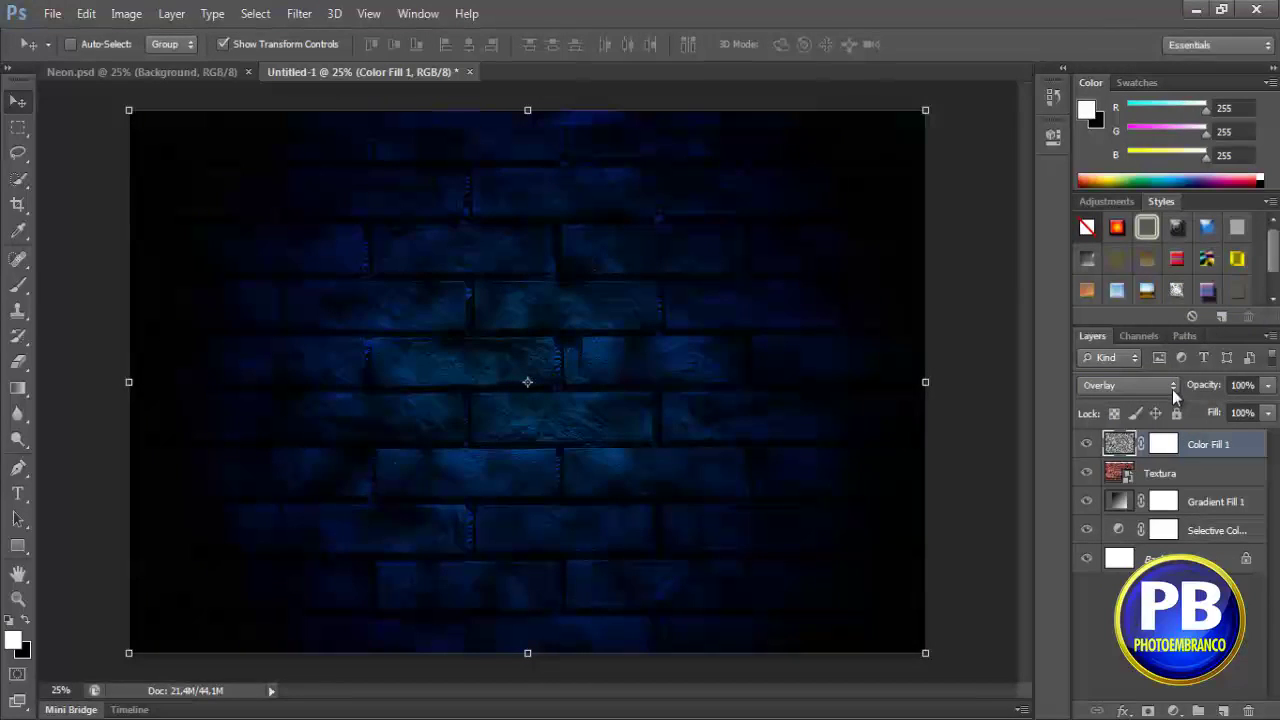
pyautogui.click(1172, 389)
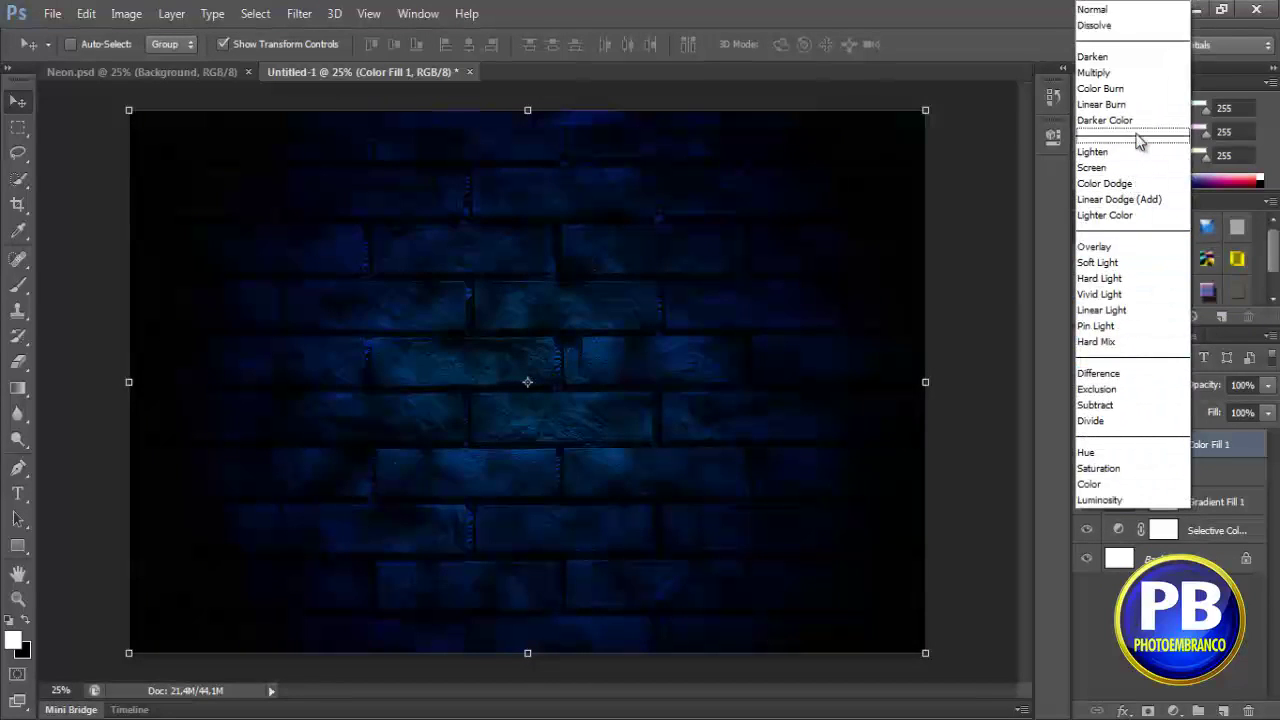
pyautogui.click(1155, 185)
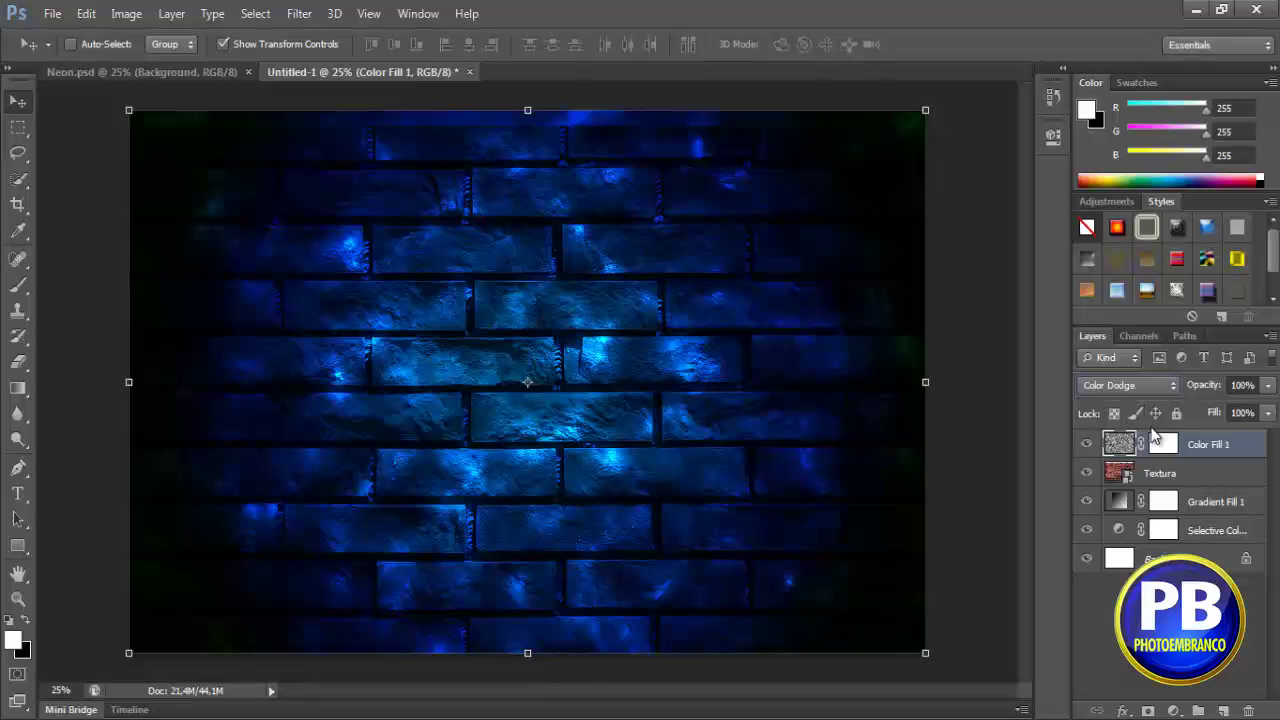
# - Add a Curves adjustment layer with a midtone point darkening the wall, then close its properties
pyautogui.click(1175, 710)
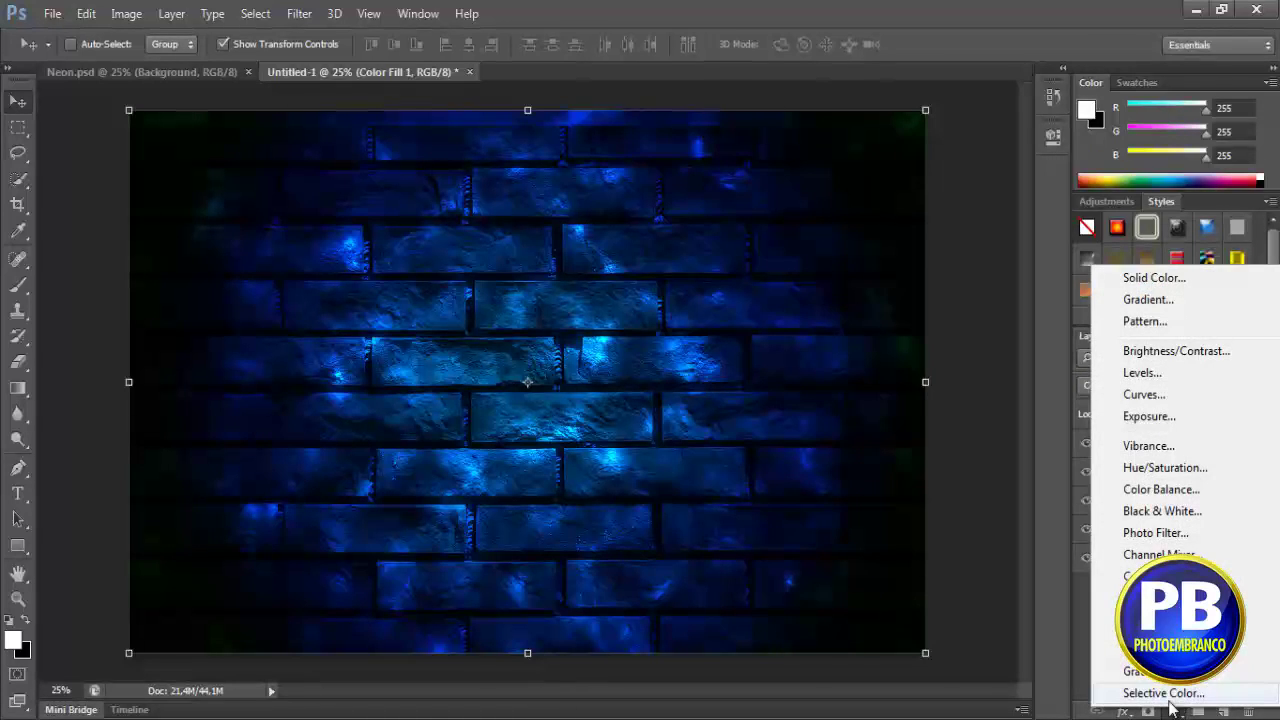
pyautogui.click(1140, 394)
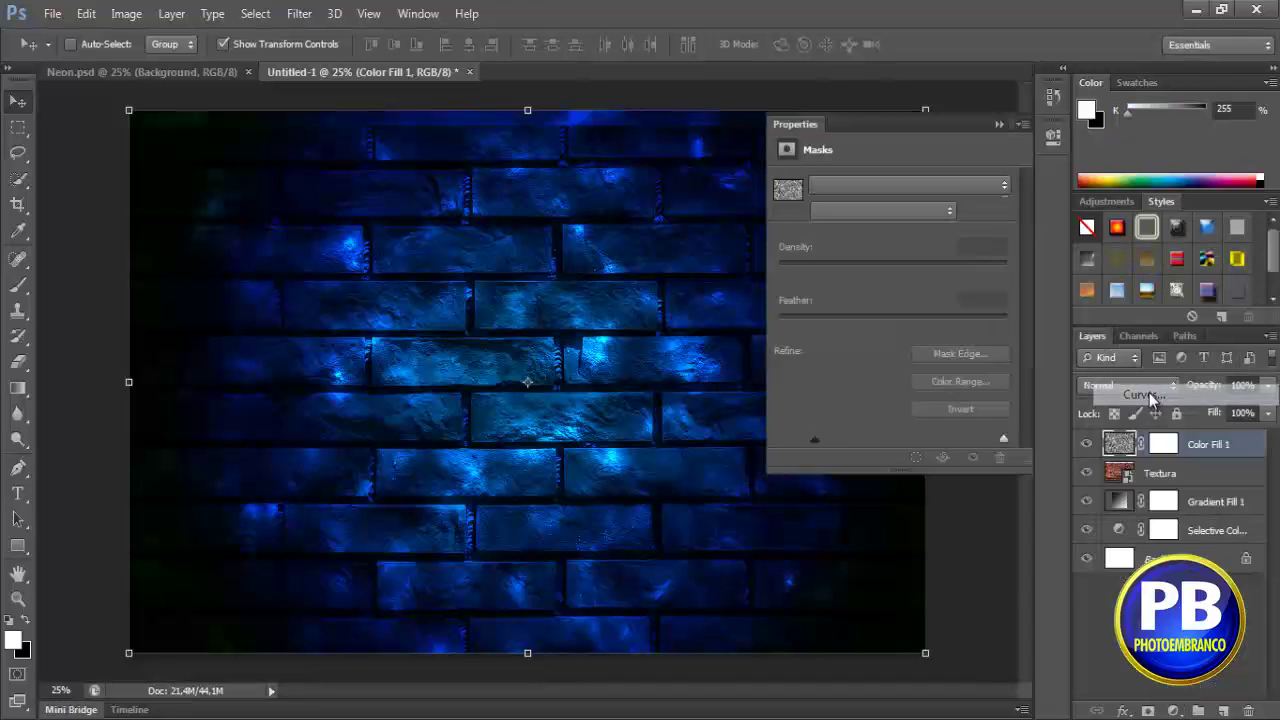
pyautogui.moveTo(903, 338); pyautogui.dragTo(907, 313)
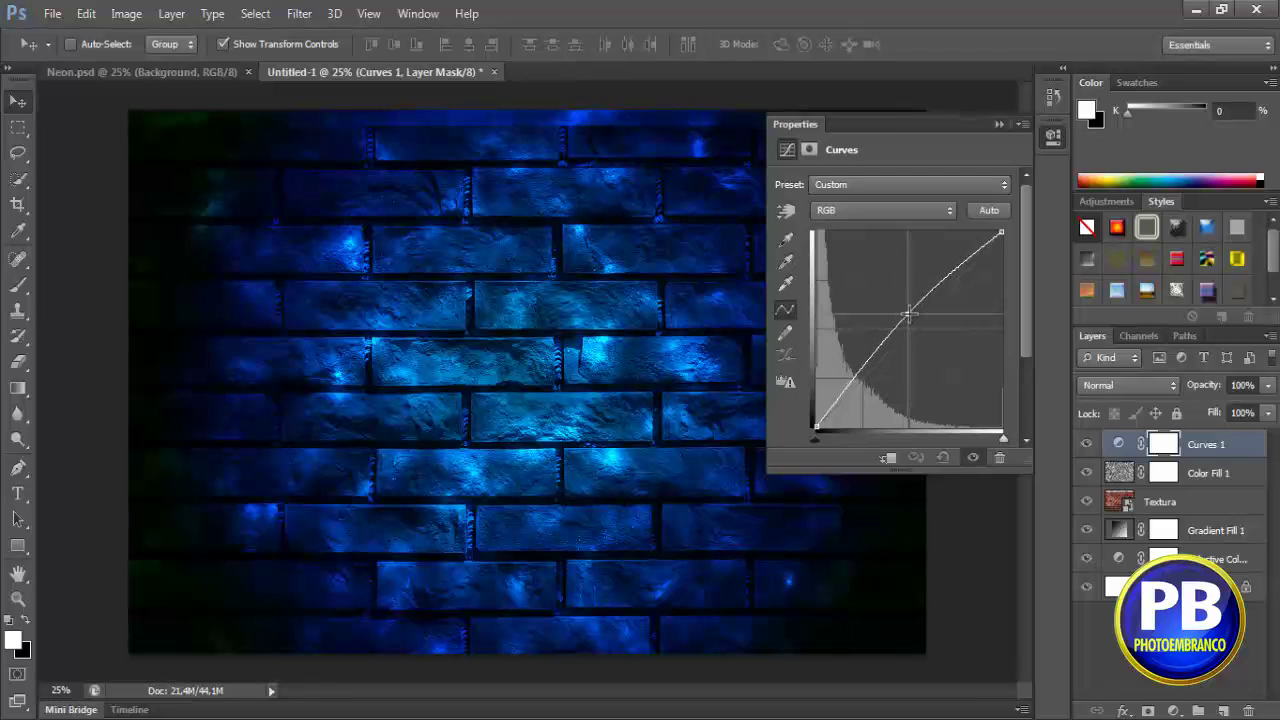
pyautogui.moveTo(907, 313); pyautogui.dragTo(911, 314)
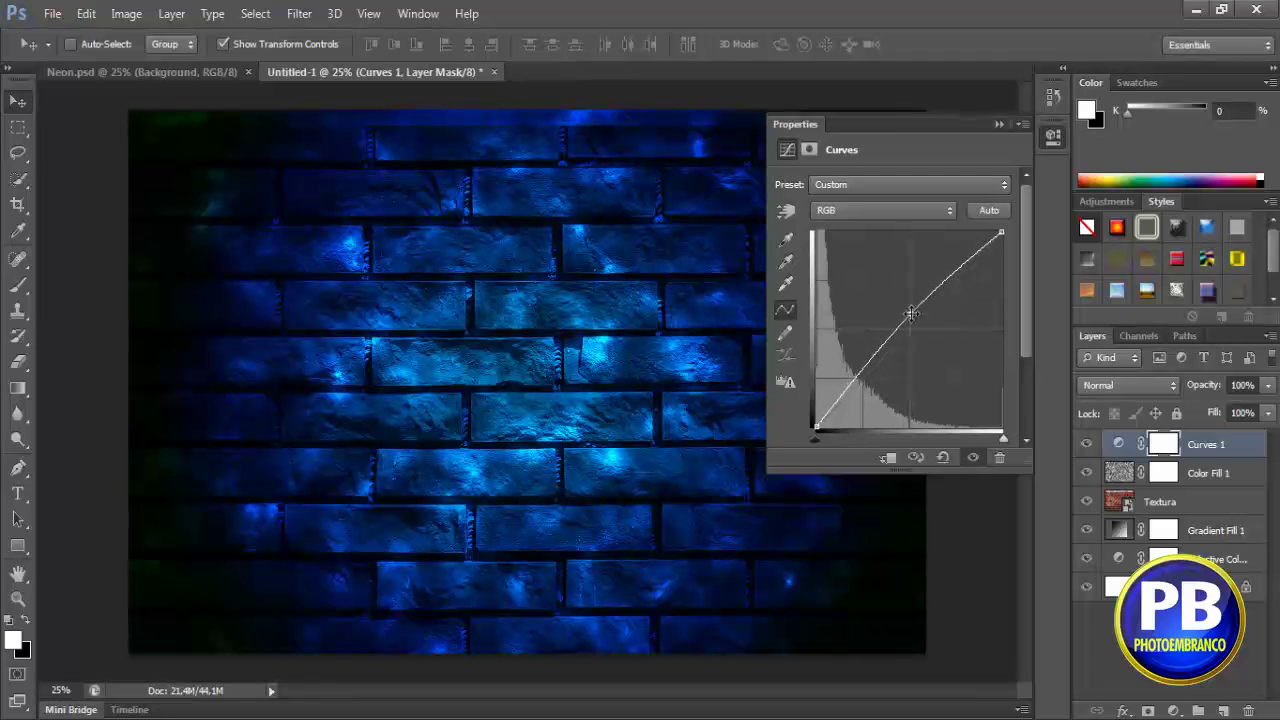
pyautogui.click(998, 124)
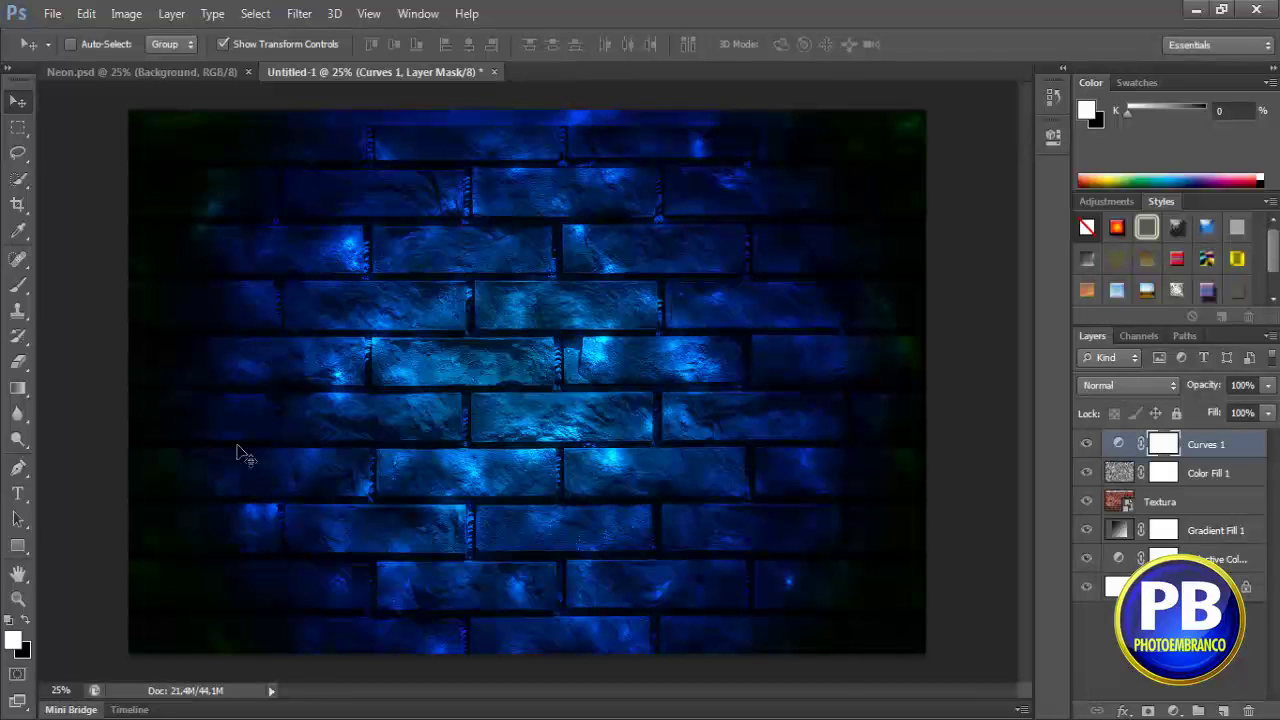
pyautogui.click(22, 505)
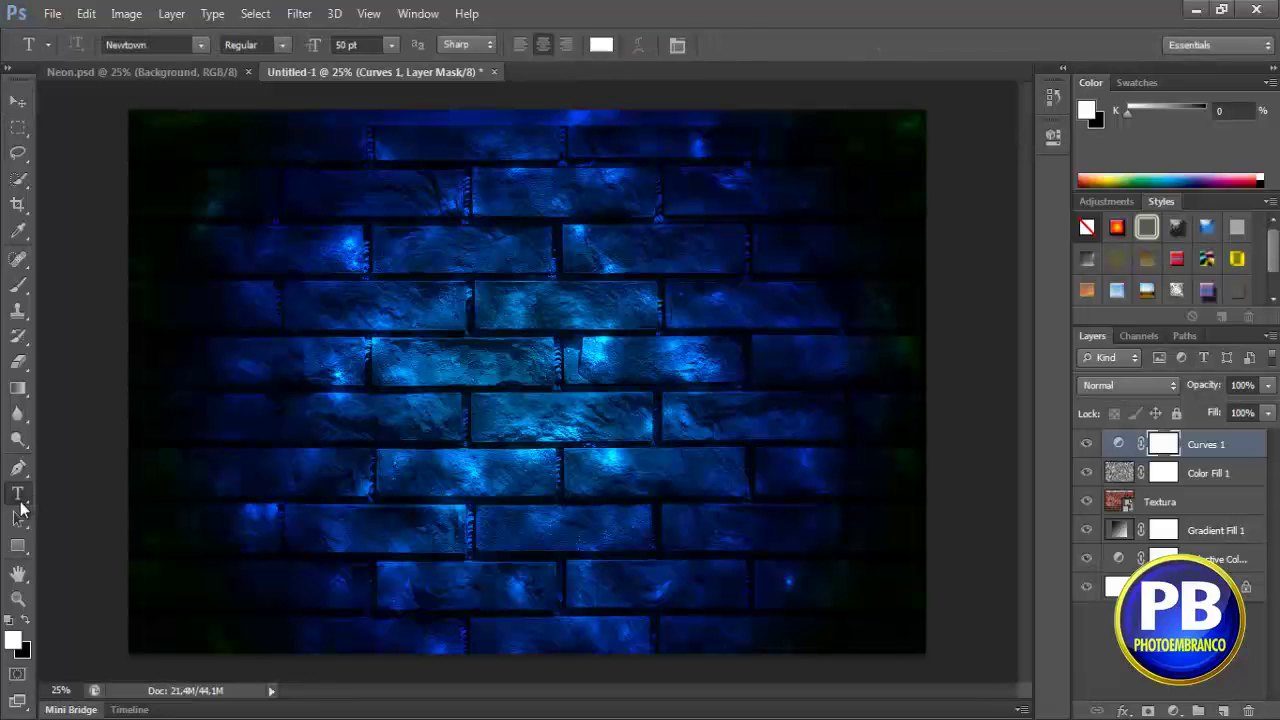
# - Type 'HRD' on the wall and set it in the Incised901 Ct BT font
pyautogui.click(428, 345)
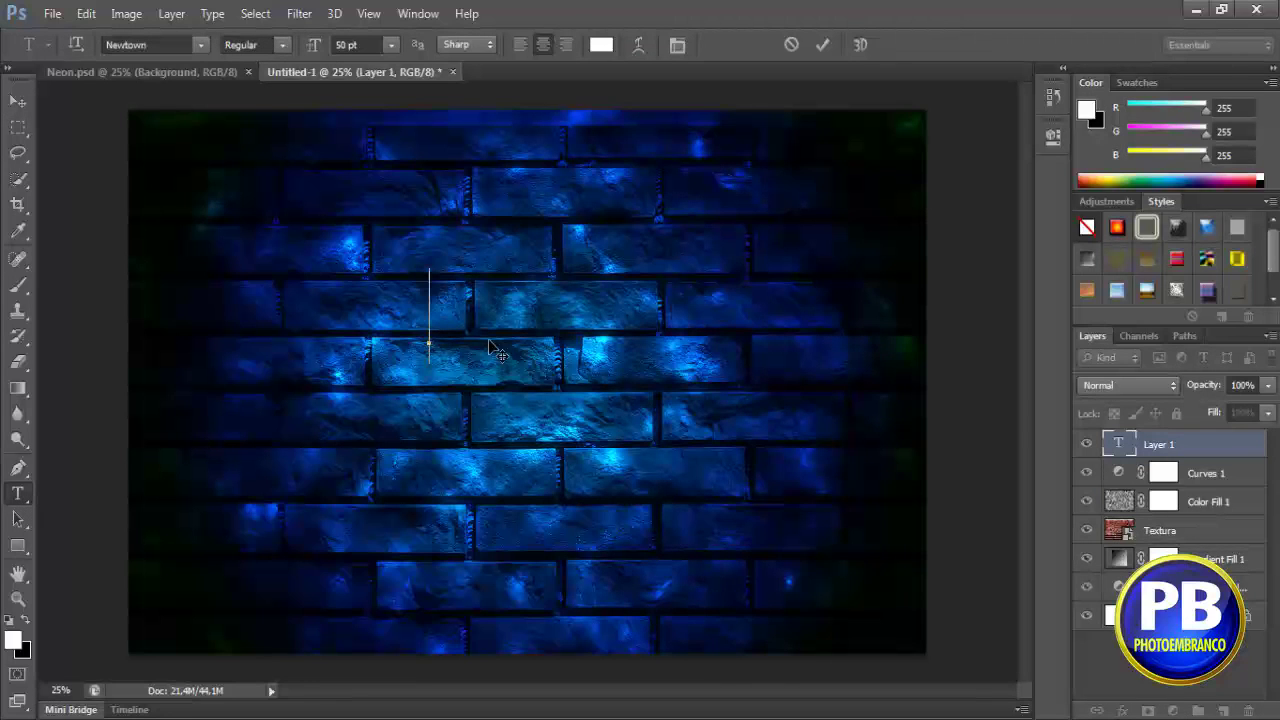
pyautogui.write('H')
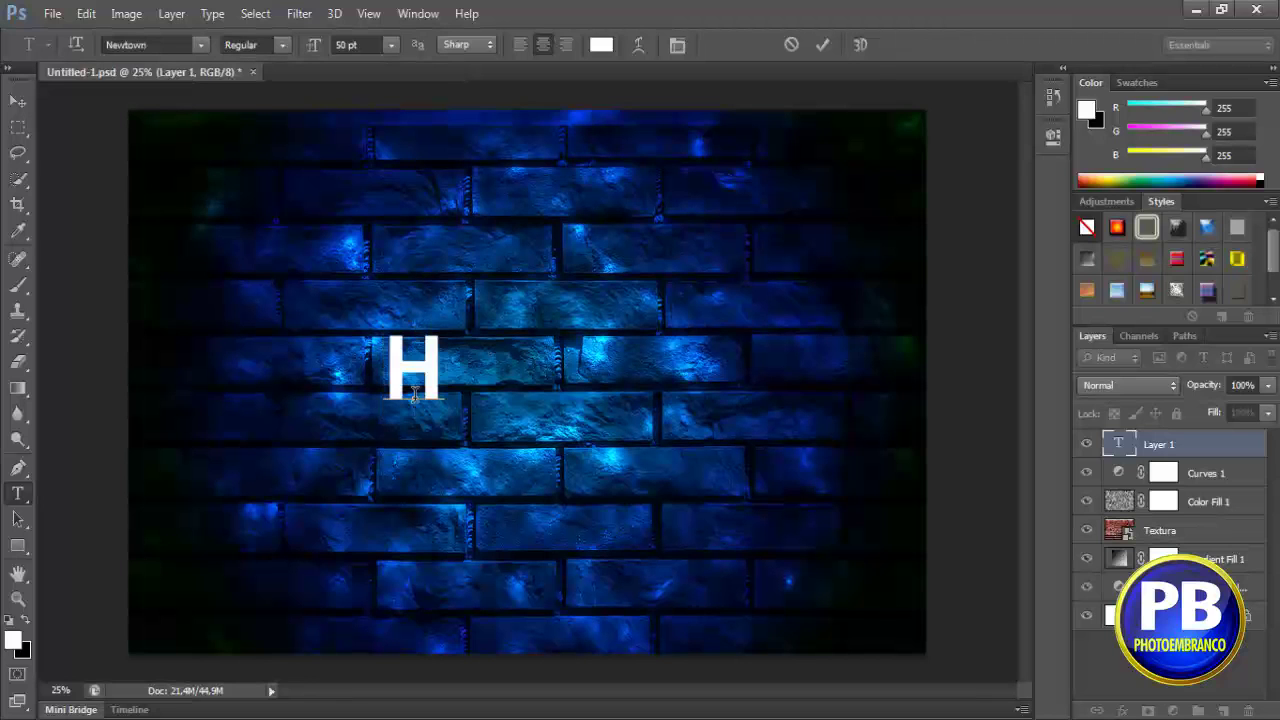
pyautogui.write('RD')
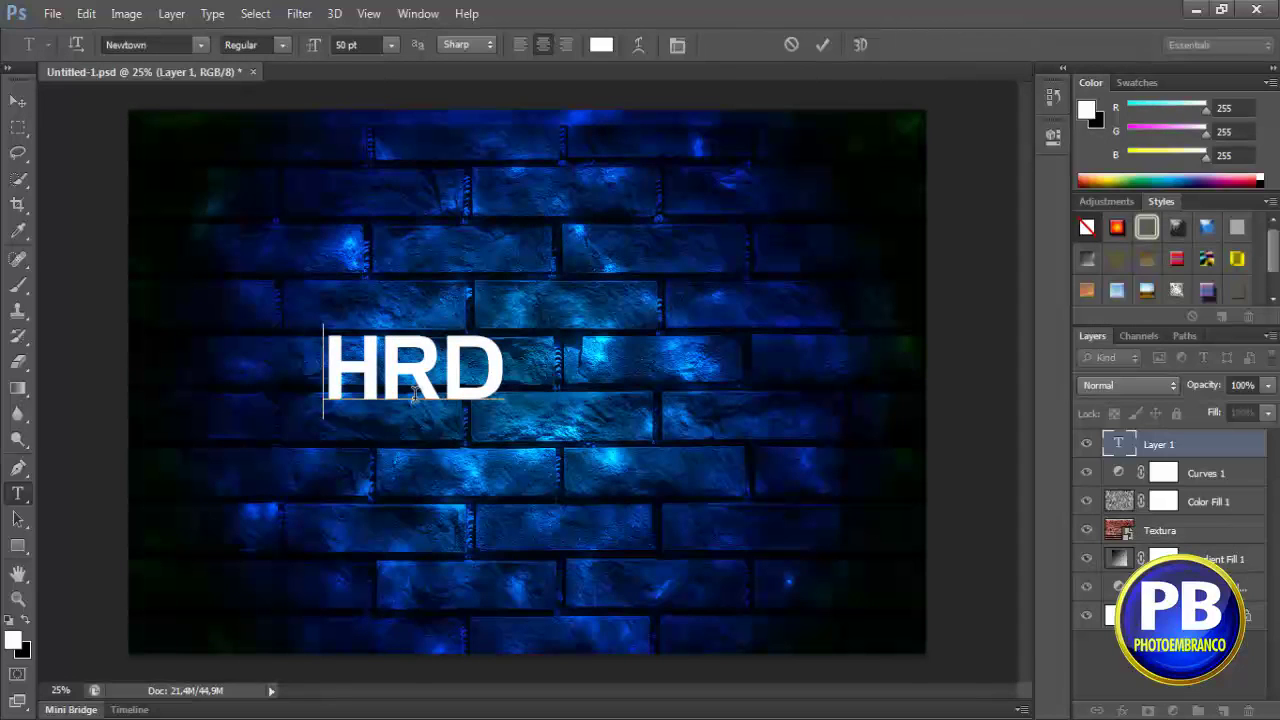
pyautogui.doubleClick(420, 378)
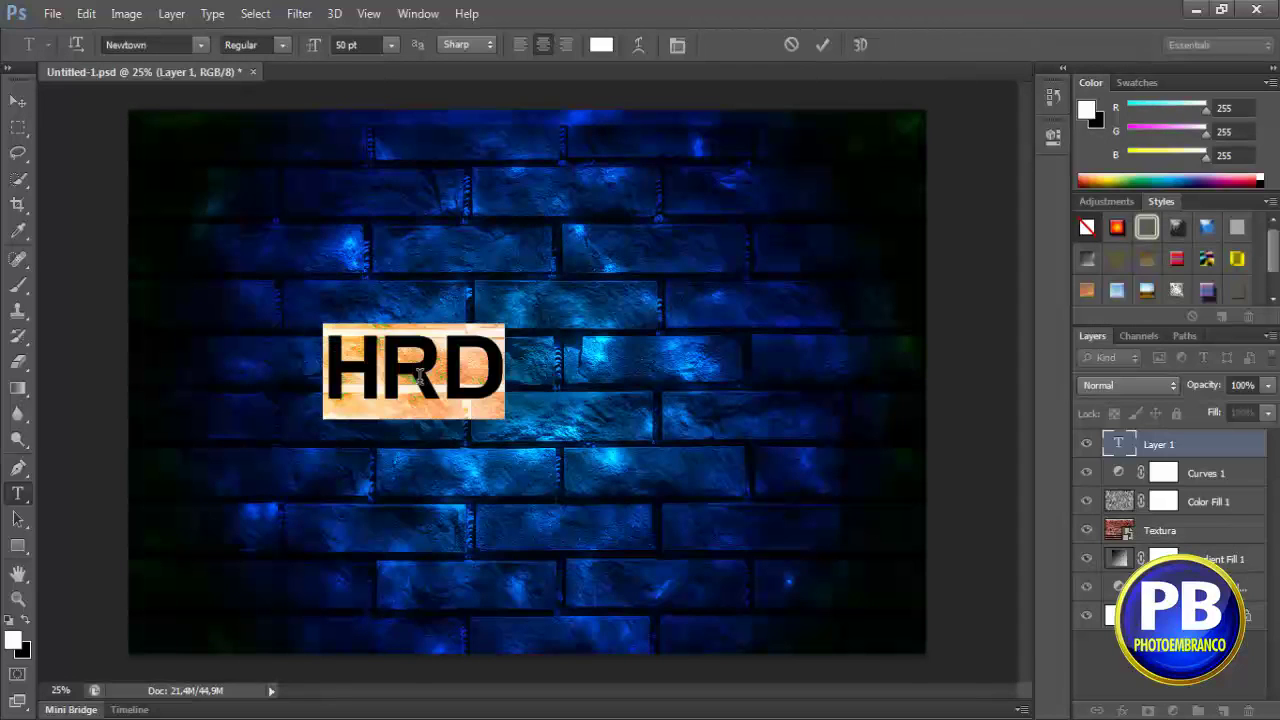
pyautogui.click(127, 42)
pyautogui.write('Incised901 Bd BT')
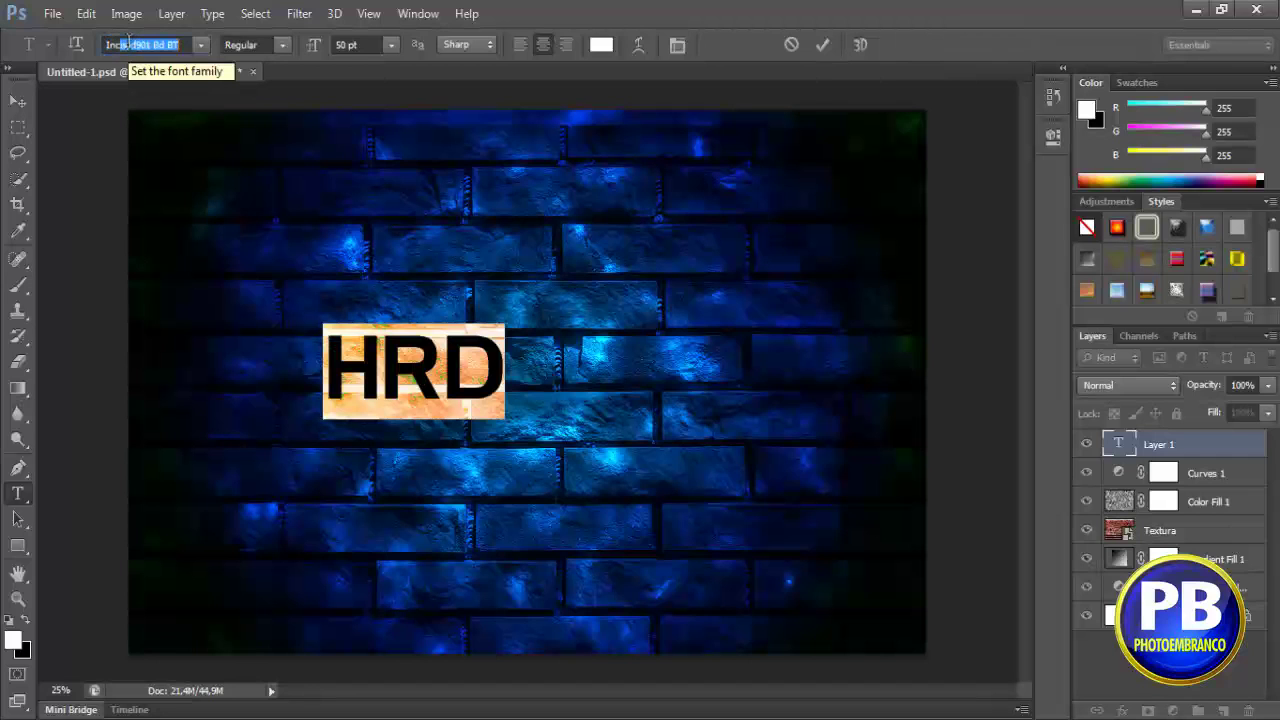
pyautogui.click(200, 45)
pyautogui.click(205, 119)
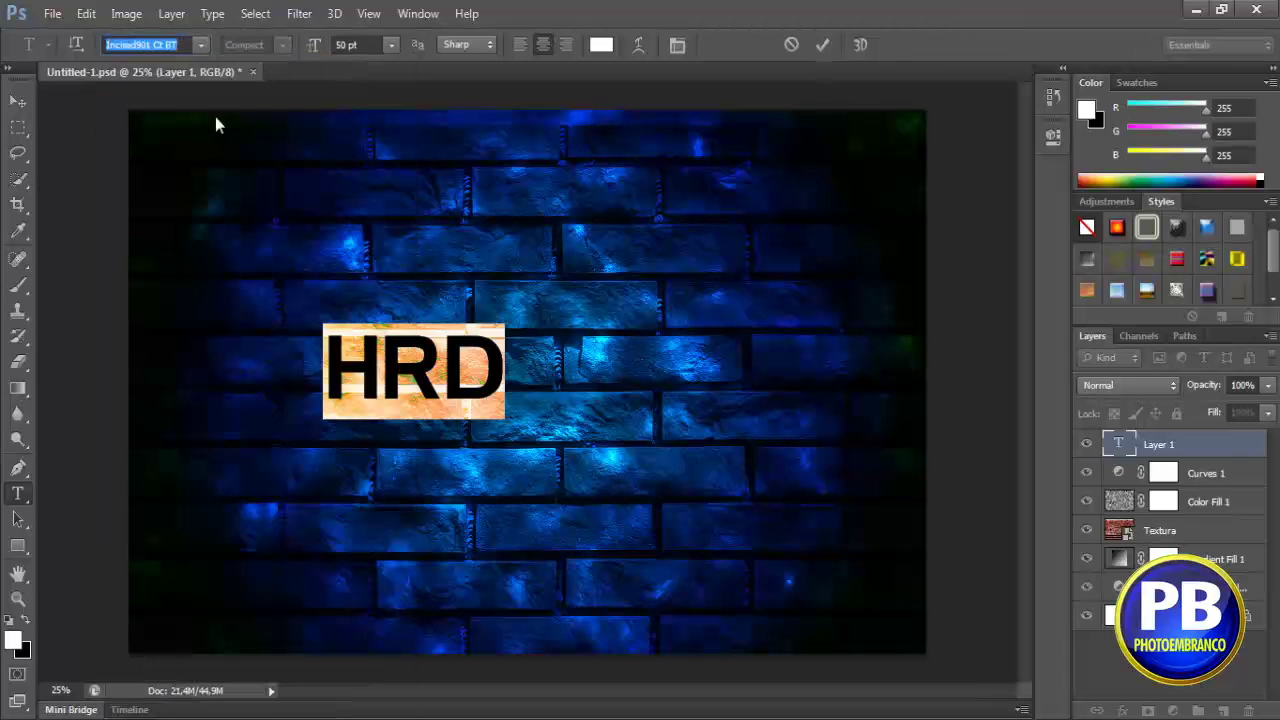
pyautogui.click(20, 103)
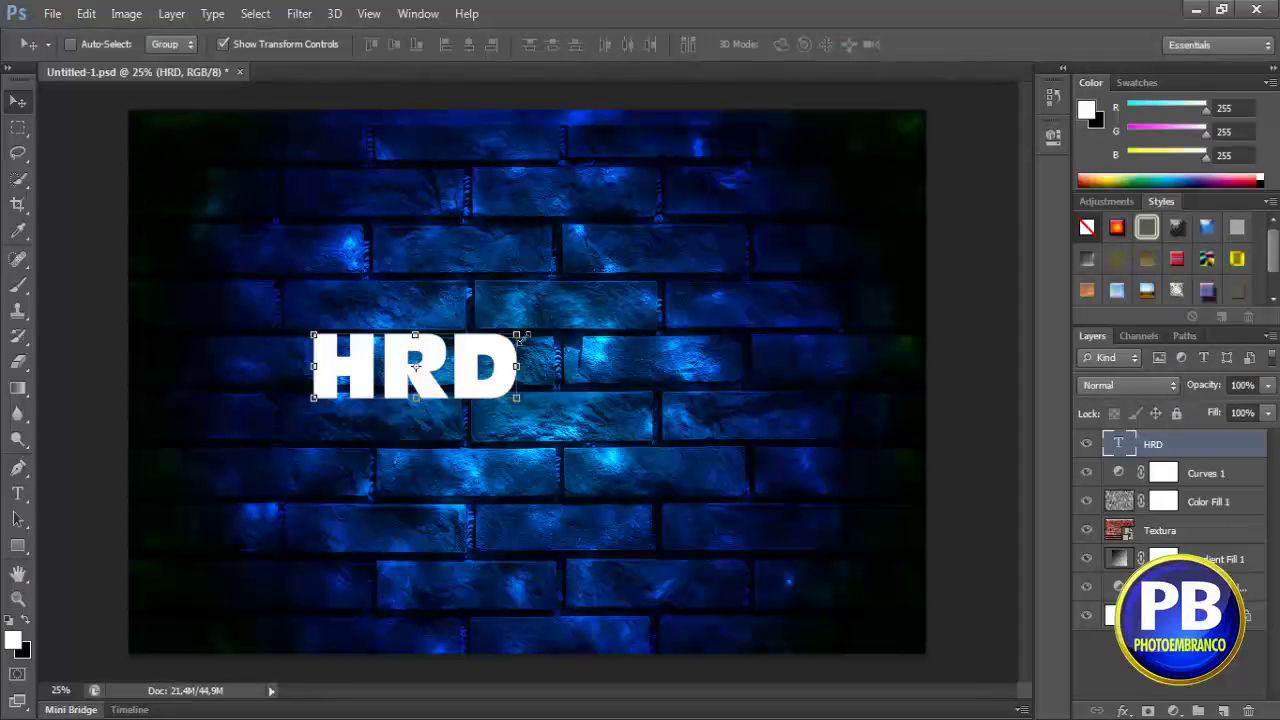
# - Enlarge the HRD text and position it across the upper middle of the wall
pyautogui.moveTo(519, 338)
pyautogui.mouseDown()
pyautogui.moveTo(588, 345)
pyautogui.moveTo(819, 551)
pyautogui.mouseUp()
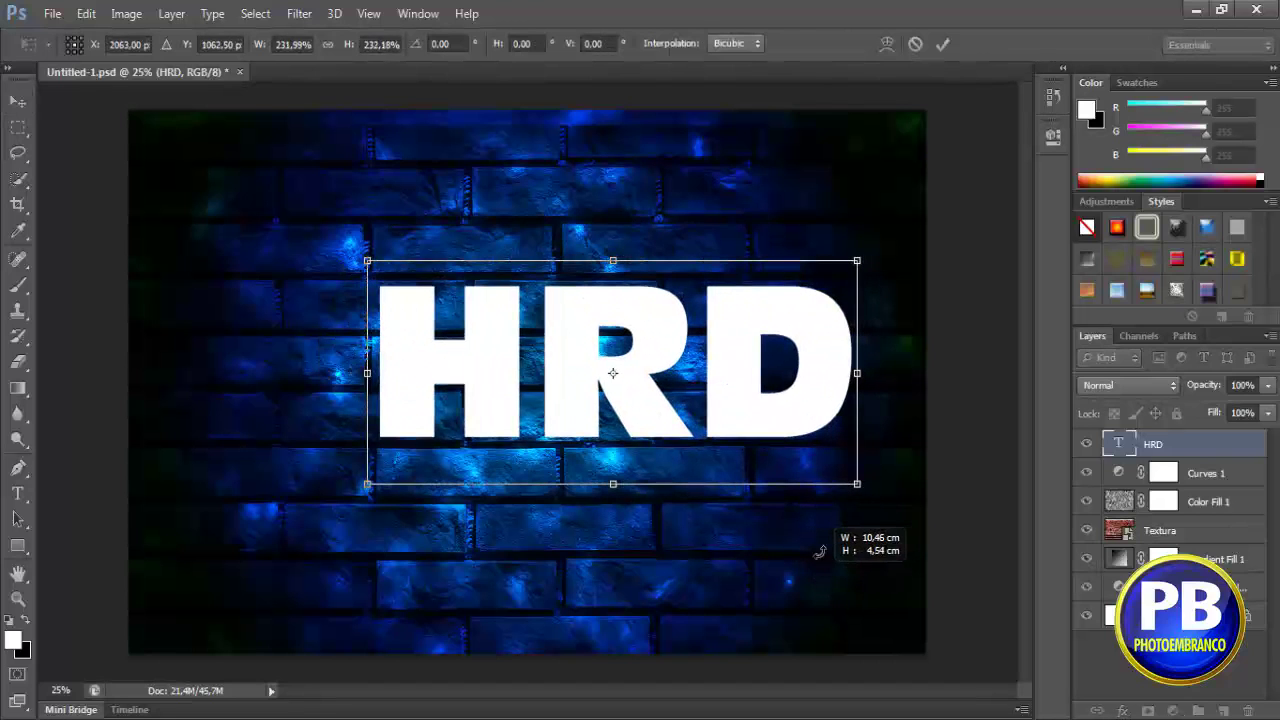
pyautogui.moveTo(751, 349); pyautogui.dragTo(682, 314)
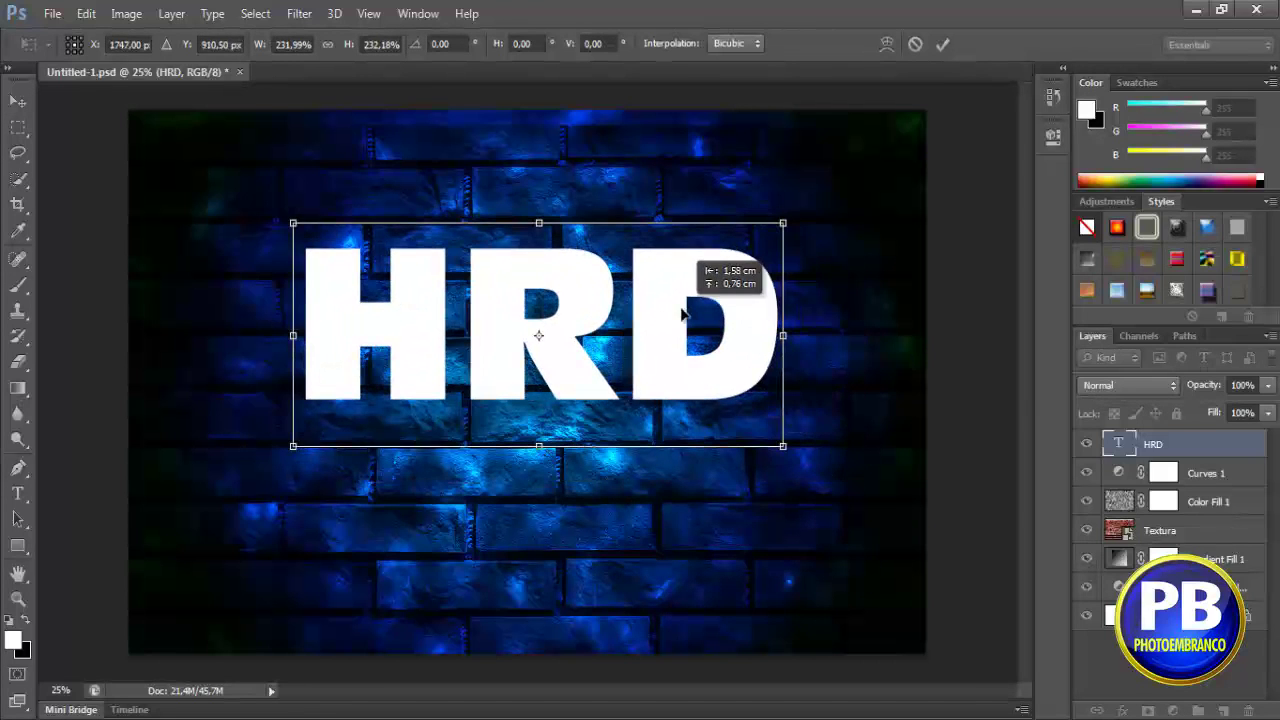
pyautogui.click(945, 45)
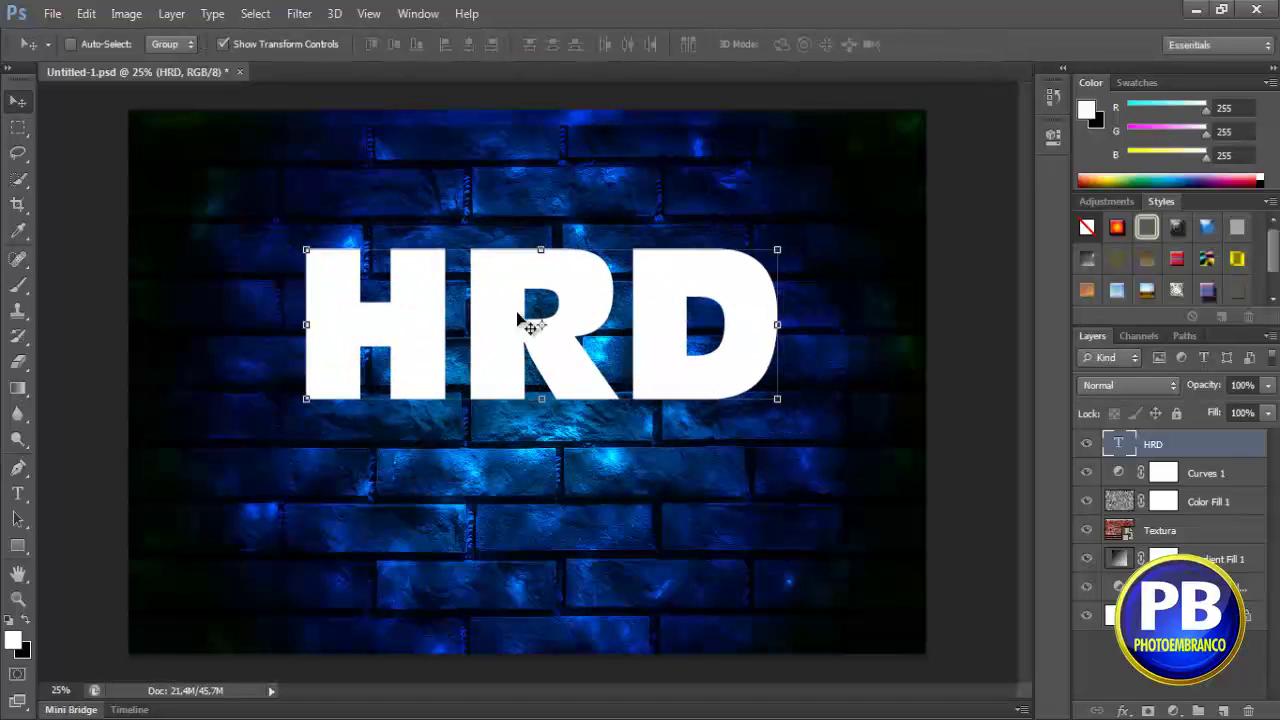
pyautogui.moveTo(790, 259); pyautogui.dragTo(778, 262)
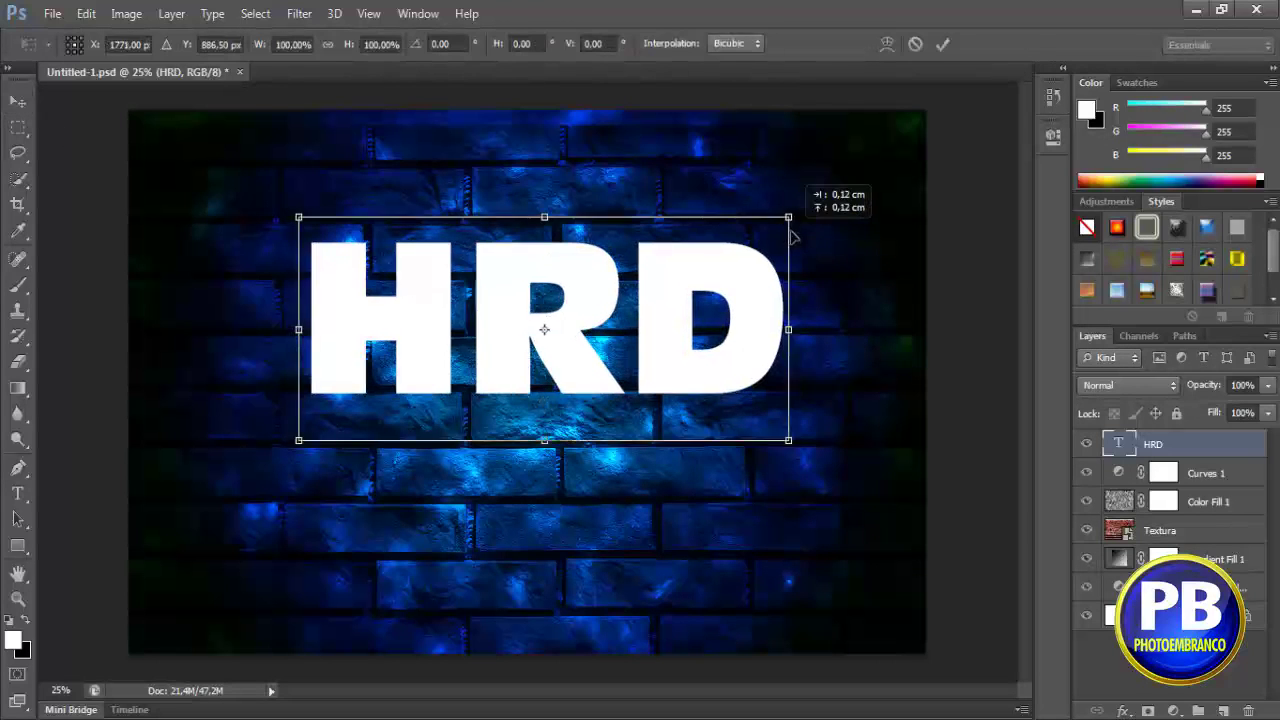
pyautogui.moveTo(797, 437); pyautogui.dragTo(806, 442)
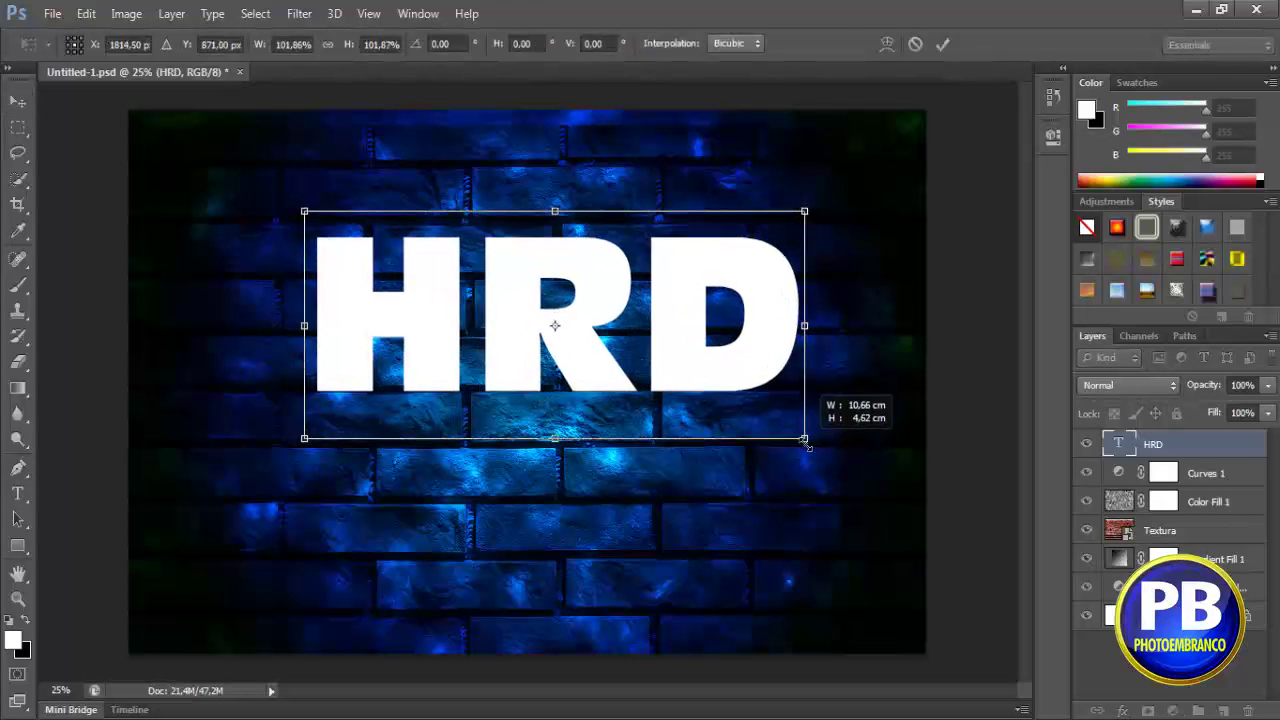
pyautogui.moveTo(703, 294); pyautogui.dragTo(640, 284)
pyautogui.click(942, 44)
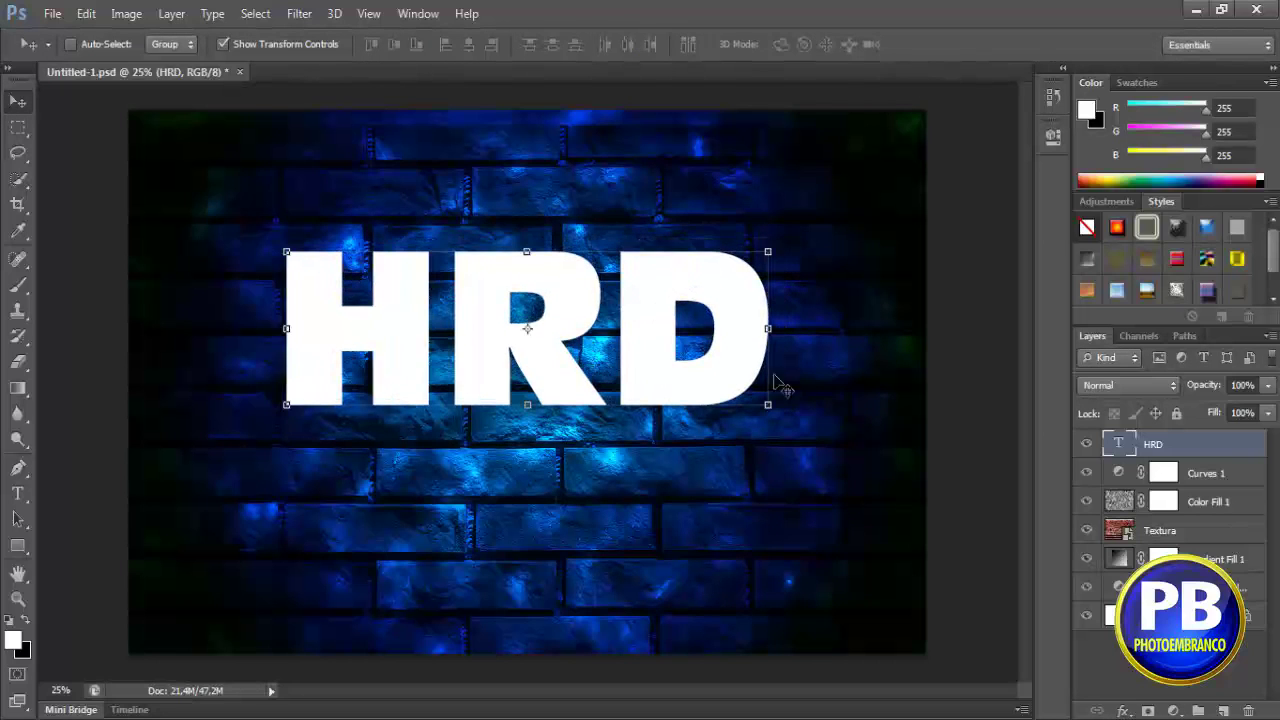
# - Set the HRD layer's Fill to 0%
pyautogui.click(1236, 413)
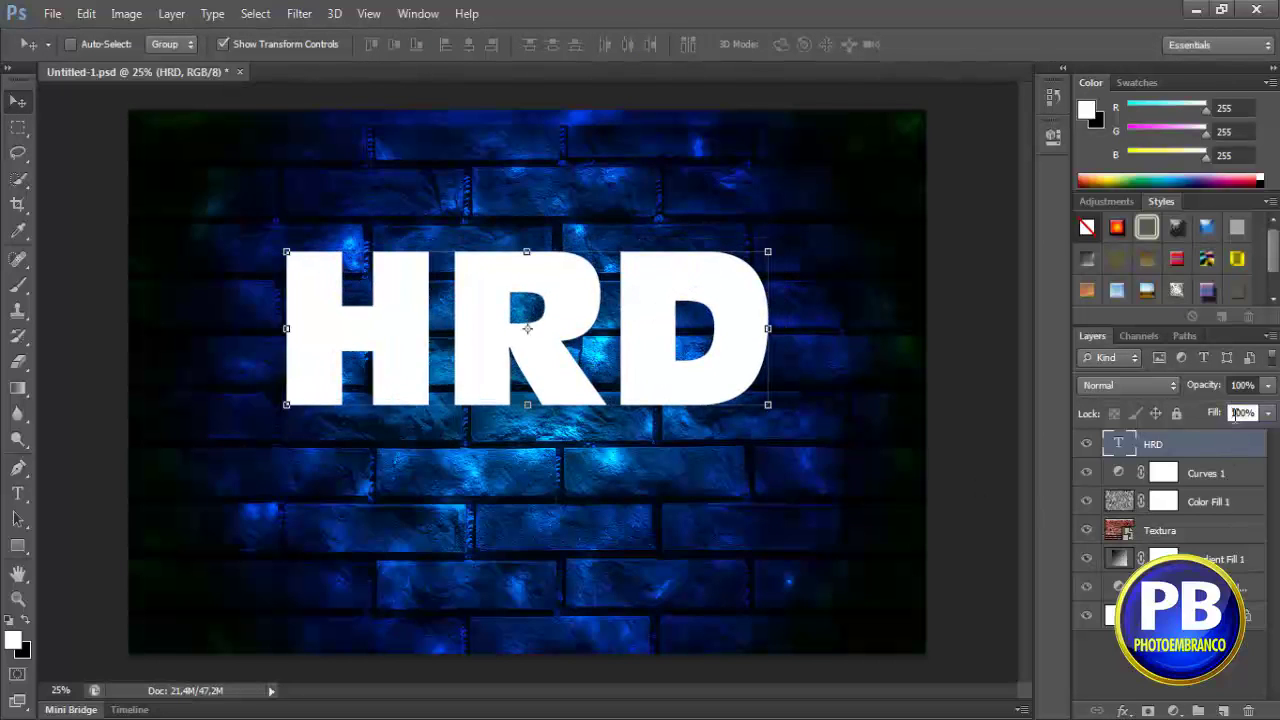
pyautogui.write('0')
pyautogui.press('Return')
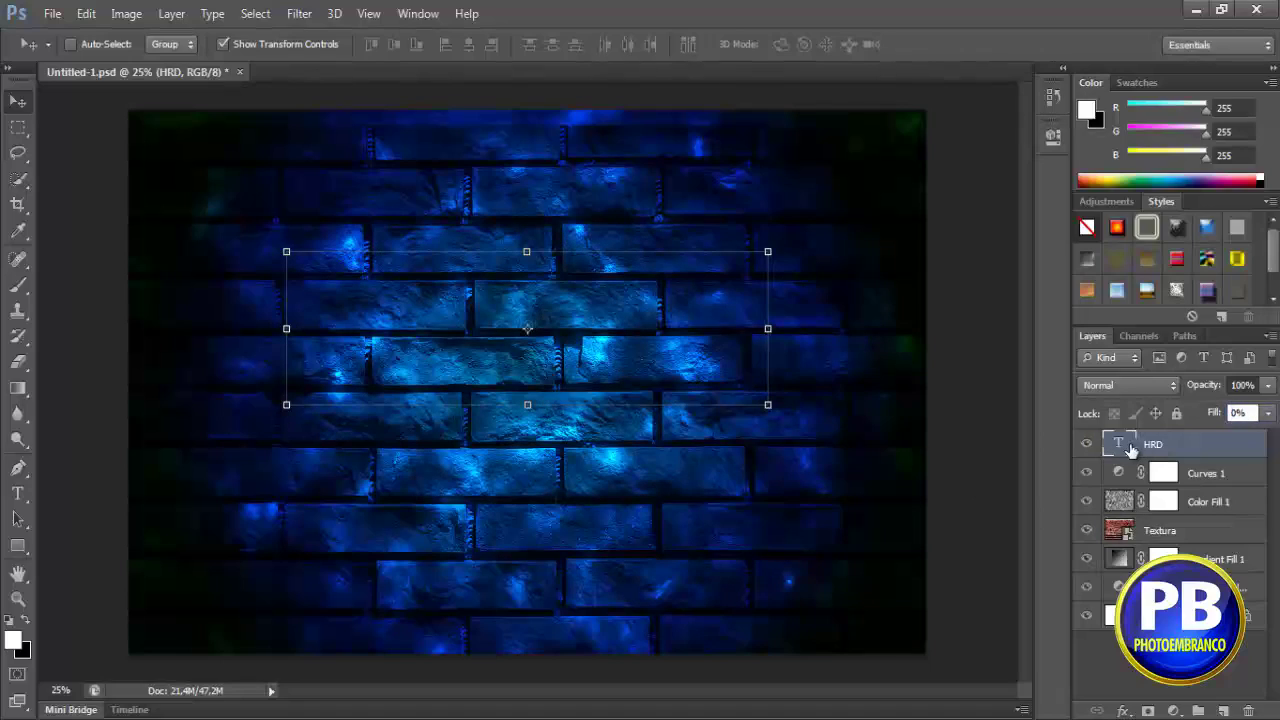
# - Give the HRD layer a Drop Shadow at 100% opacity and 250 px size, and enable Outer Glow
pyautogui.rightClick(1130, 450)
pyautogui.click(966, 251)
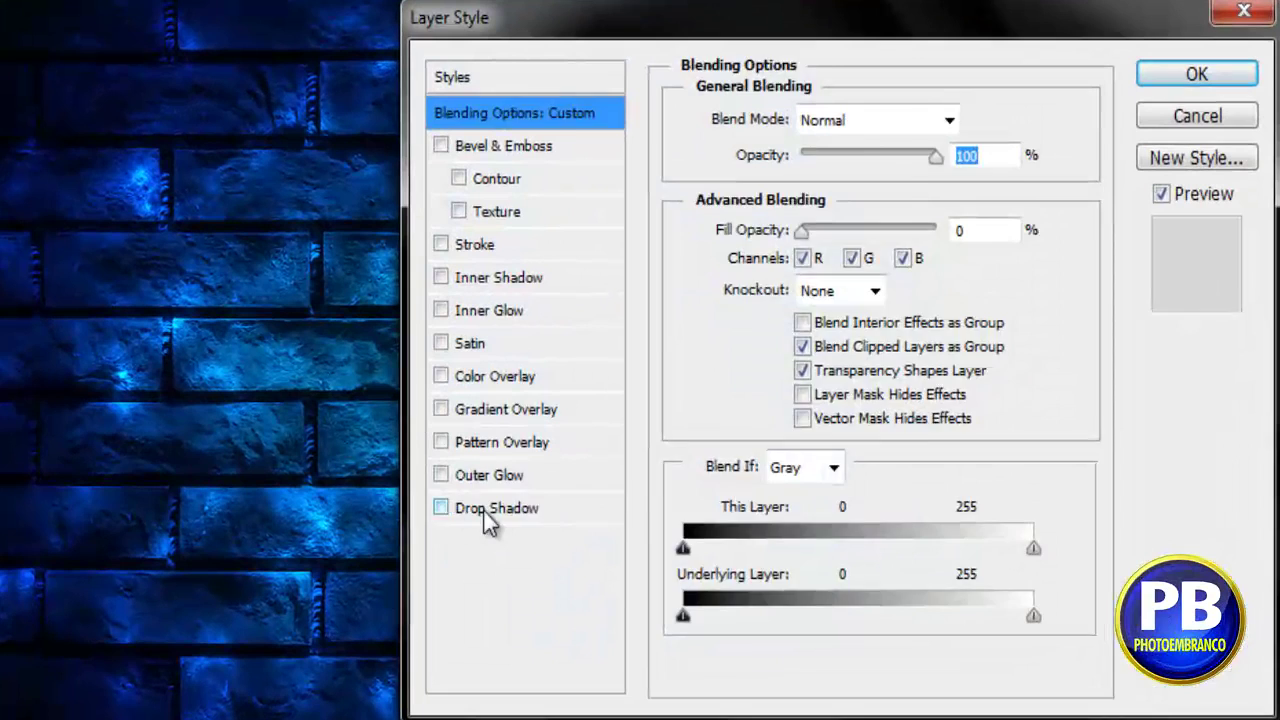
pyautogui.click(486, 509)
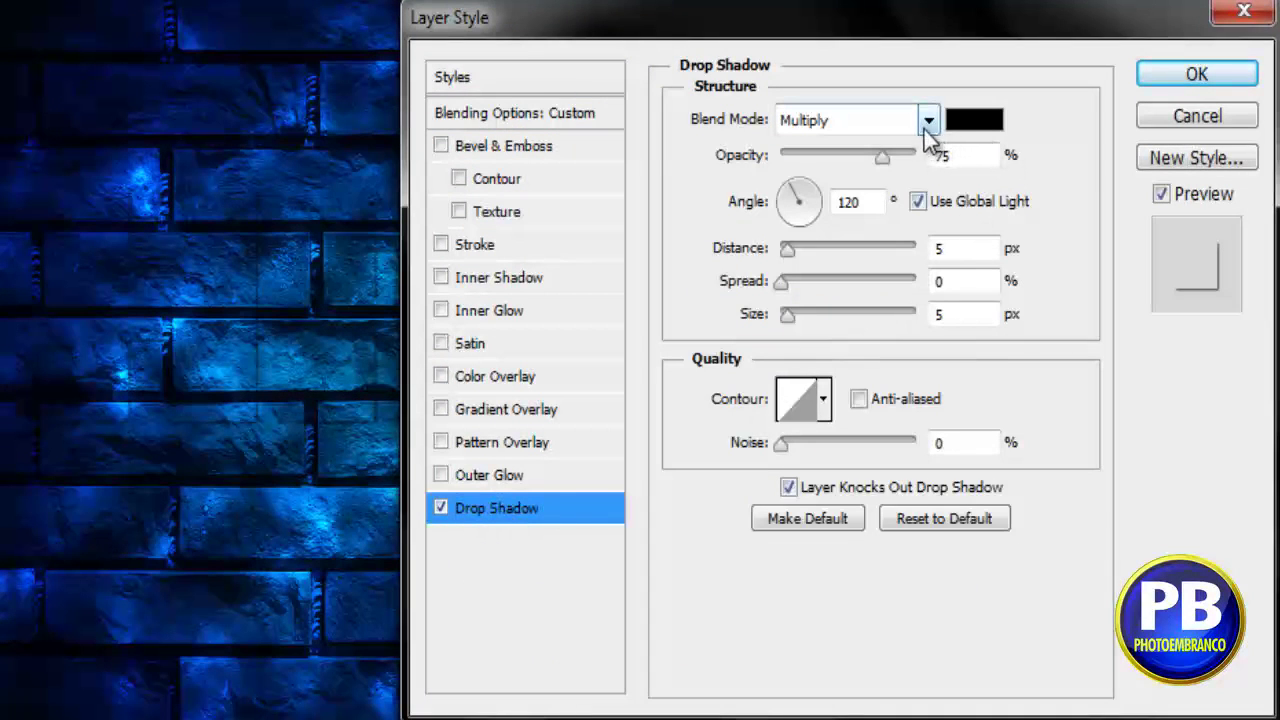
pyautogui.doubleClick(955, 156)
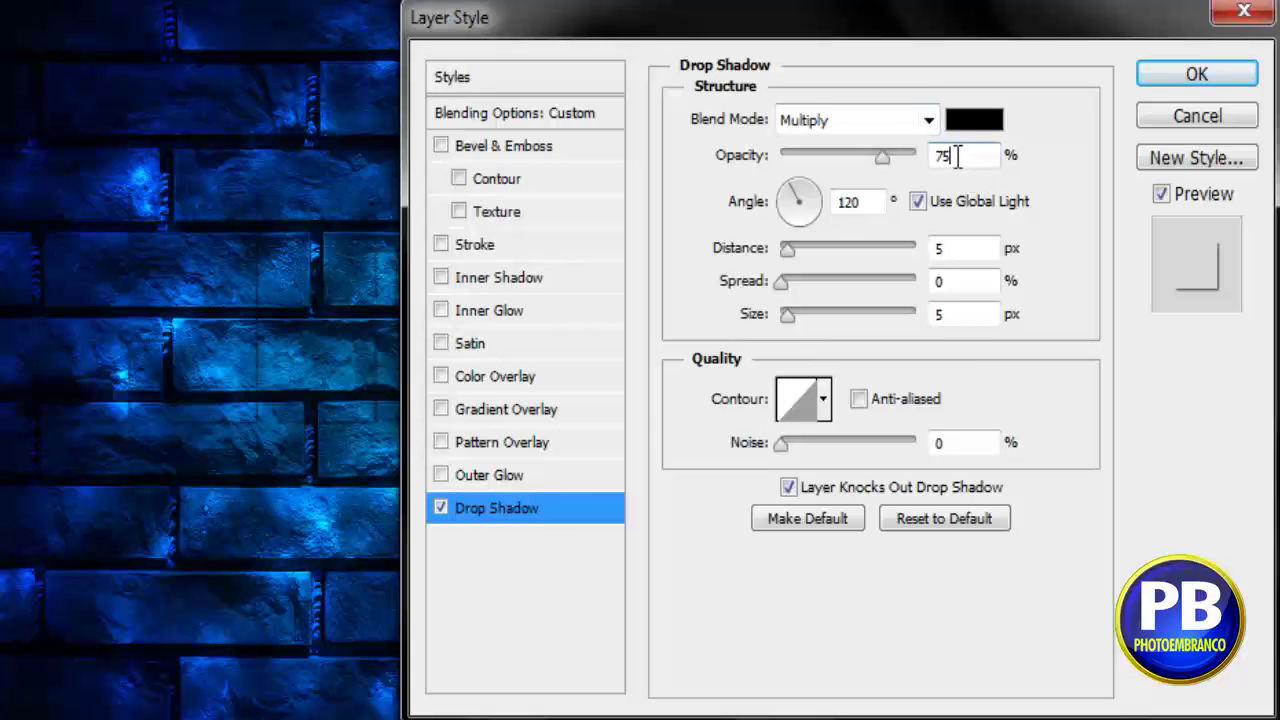
pyautogui.write('100')
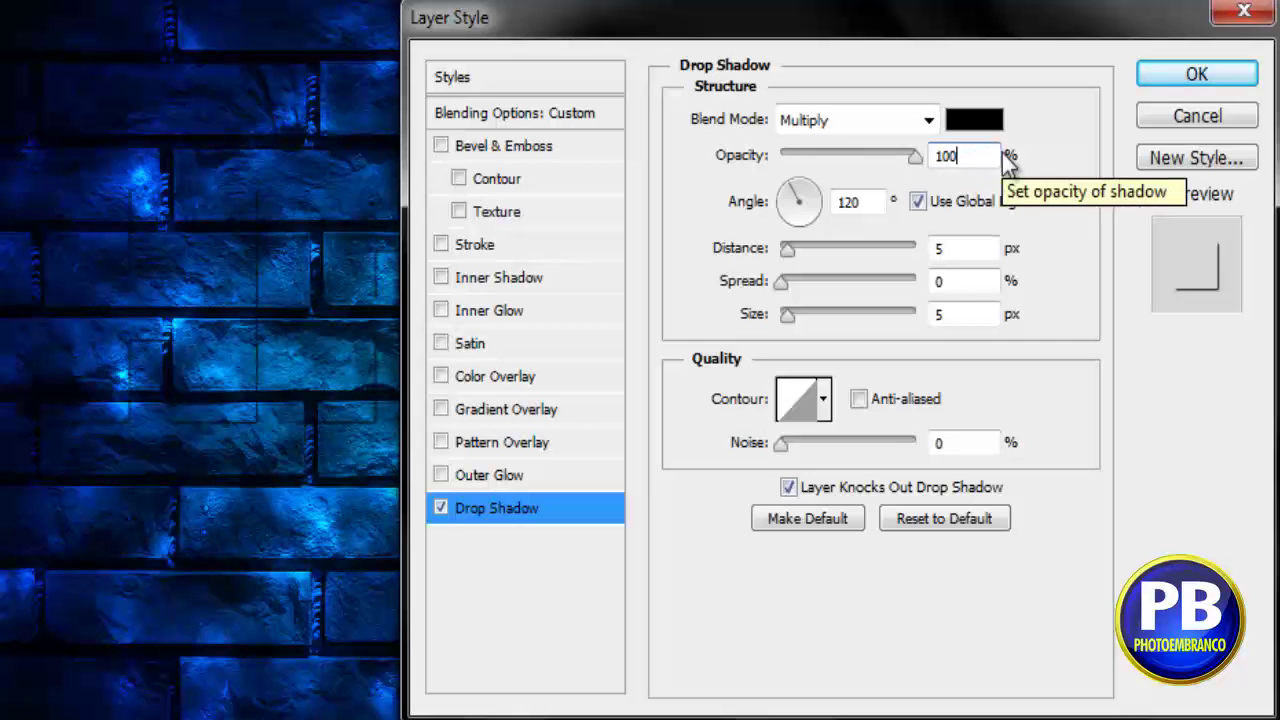
pyautogui.doubleClick(964, 314)
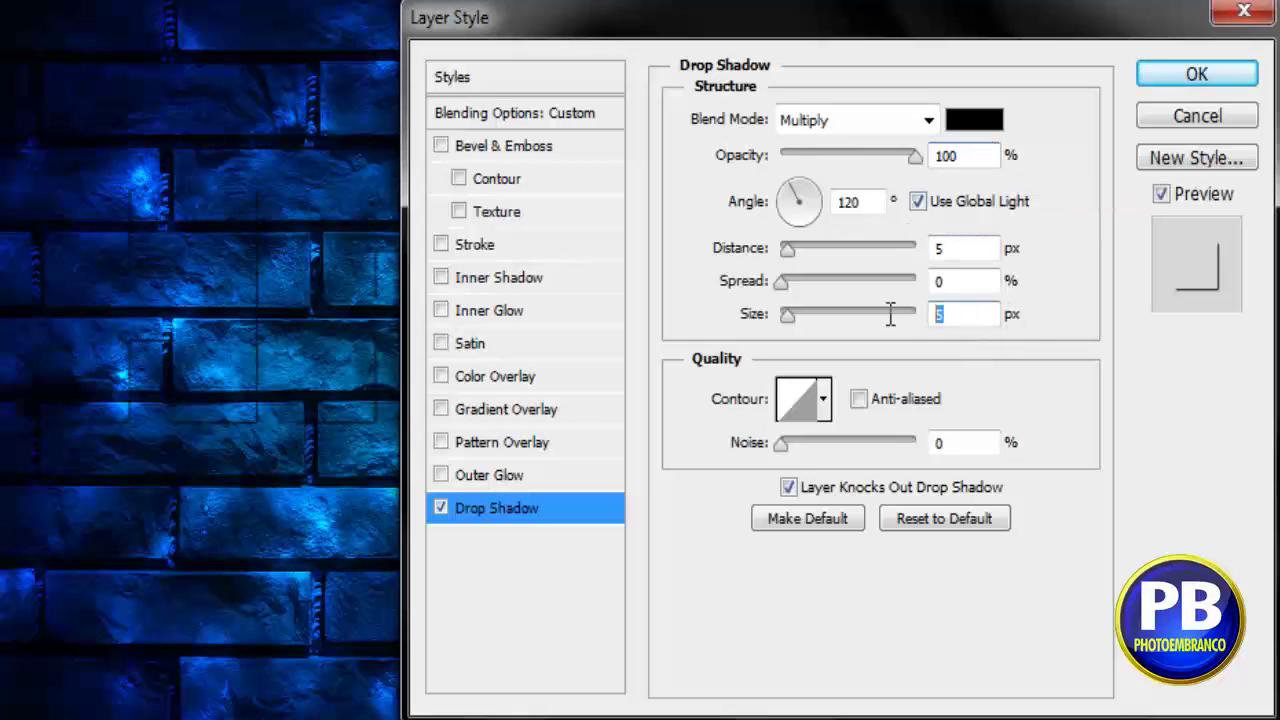
pyautogui.write('250')
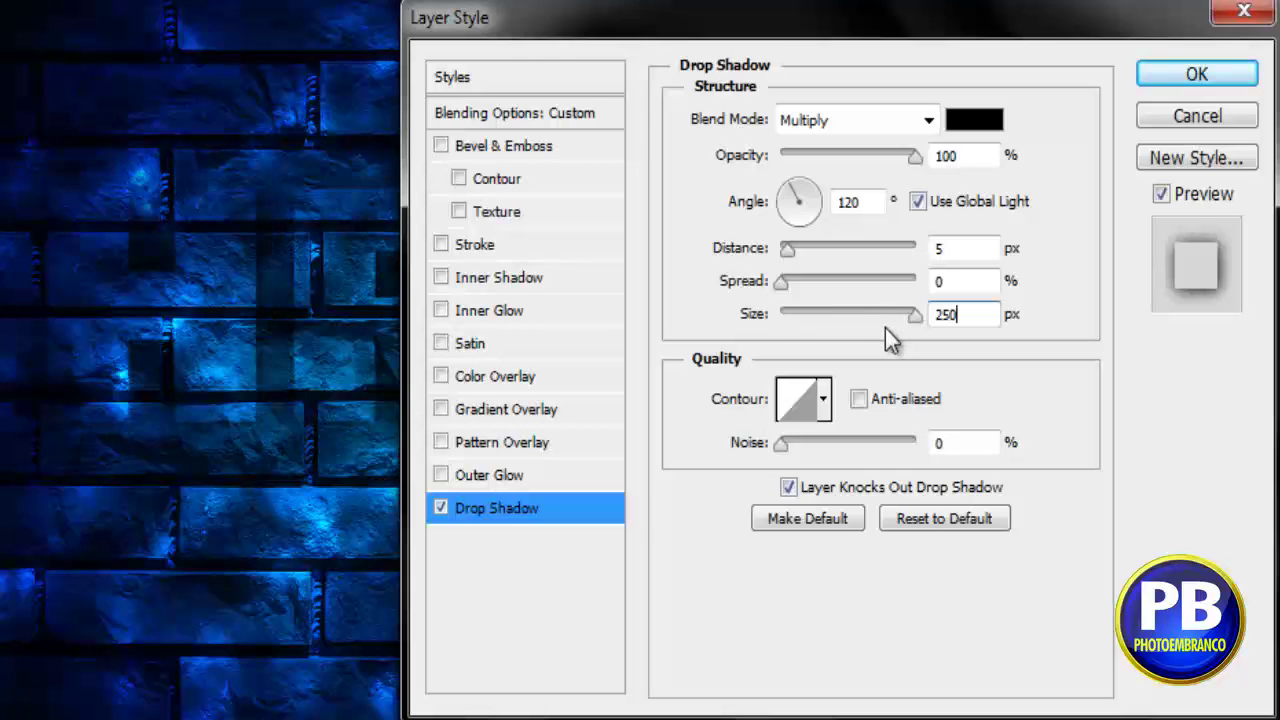
pyautogui.click(490, 473)
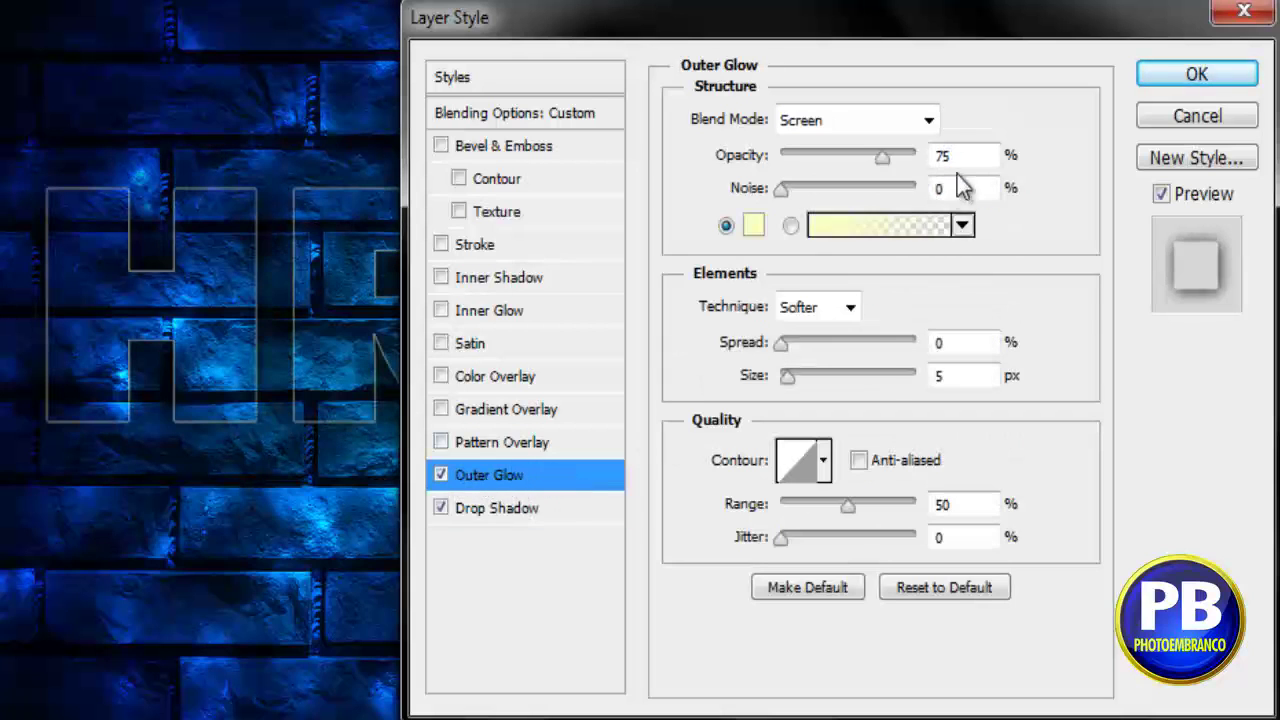
# - Set the outer glow to Linear Dodge (Add) at 100% opacity
pyautogui.click(928, 122)
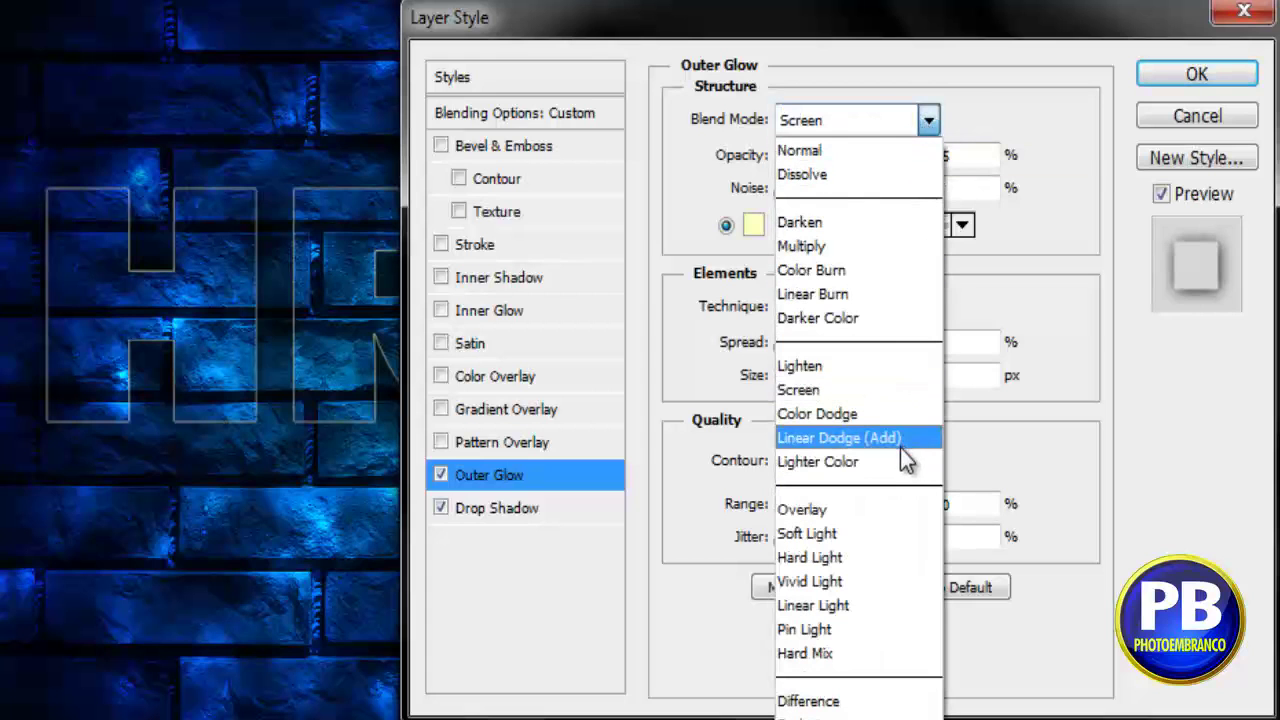
pyautogui.click(835, 441)
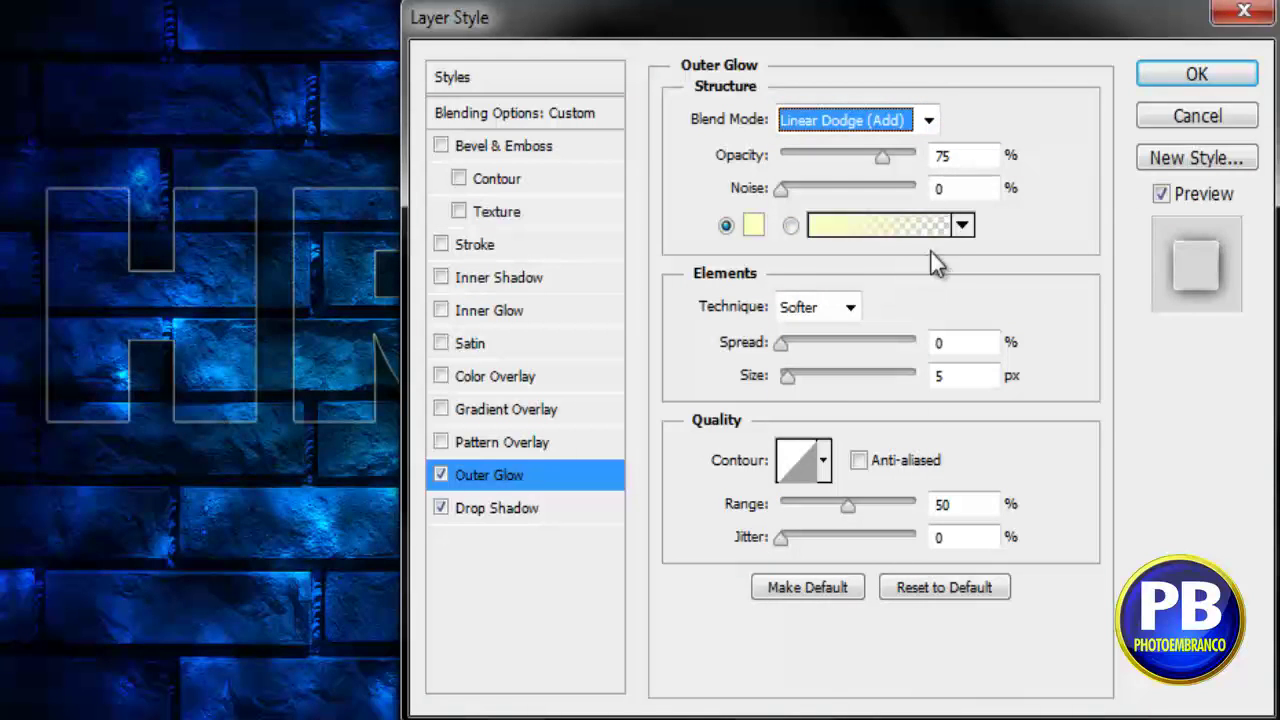
pyautogui.doubleClick(955, 160)
pyautogui.write('1')
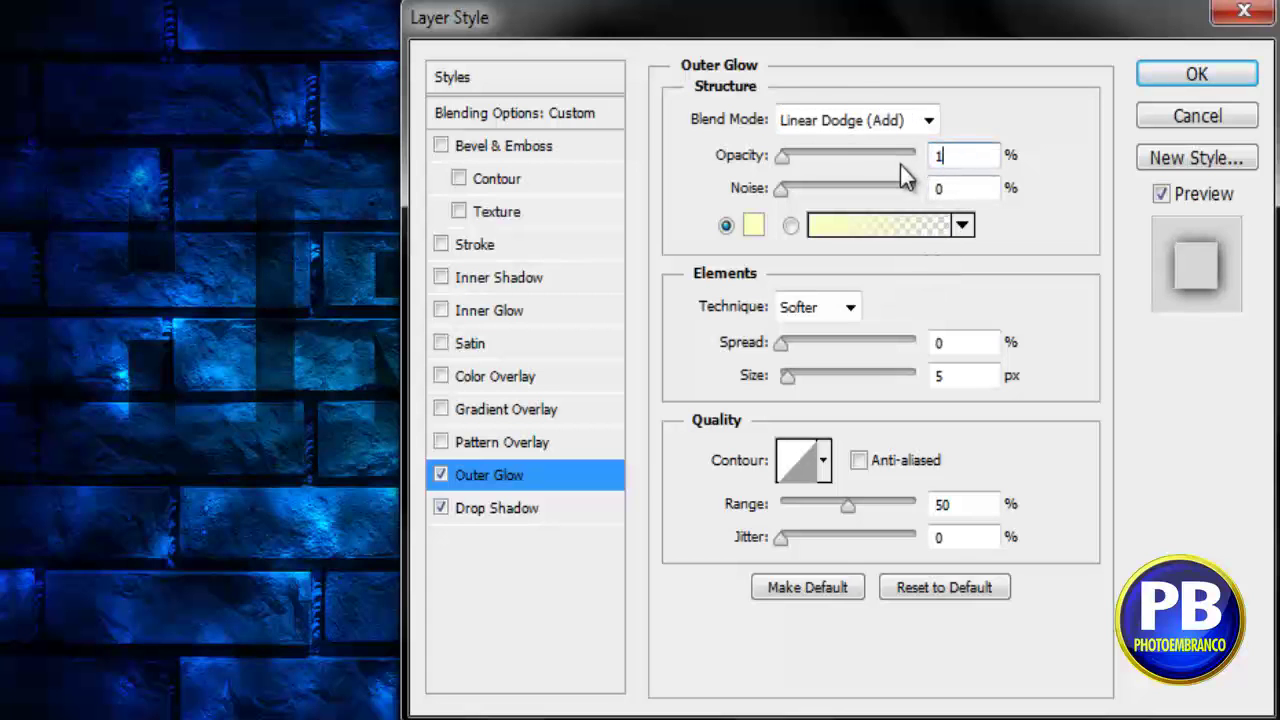
pyautogui.write('00')
# - Make the glow colour light blue #4bacff and copy that hex code
pyautogui.click(753, 226)
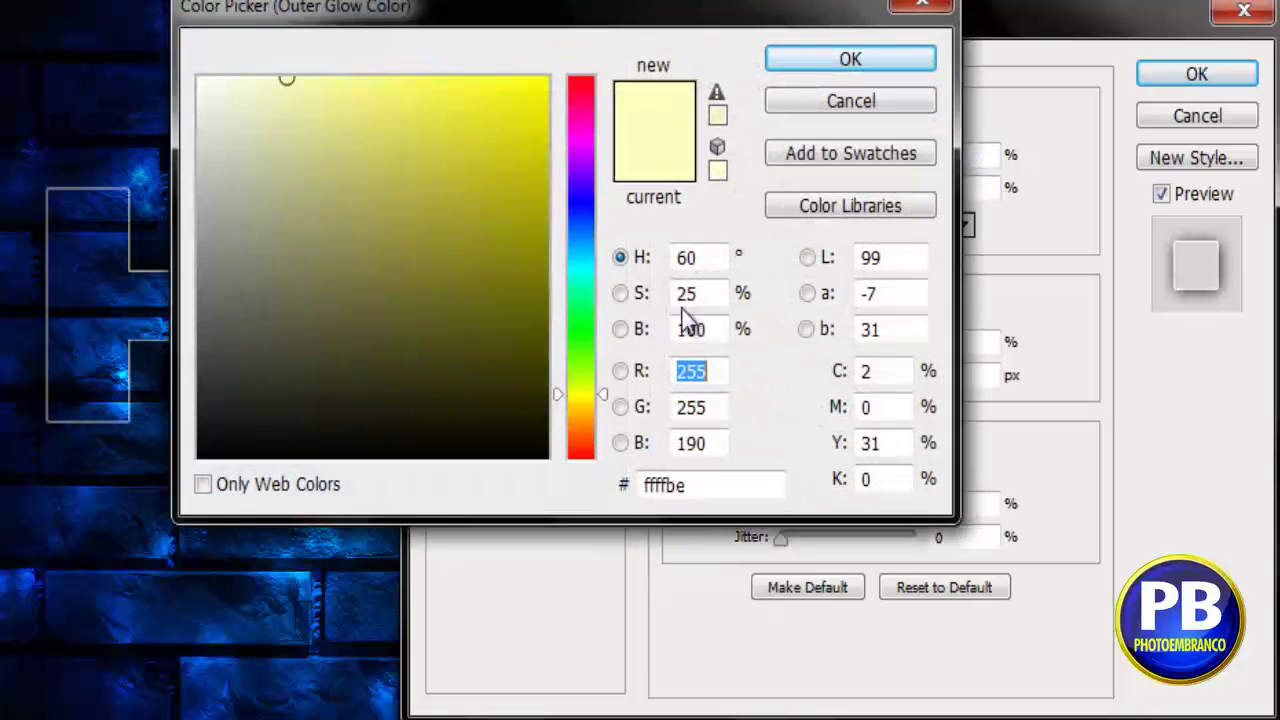
pyautogui.moveTo(703, 480); pyautogui.dragTo(630, 486)
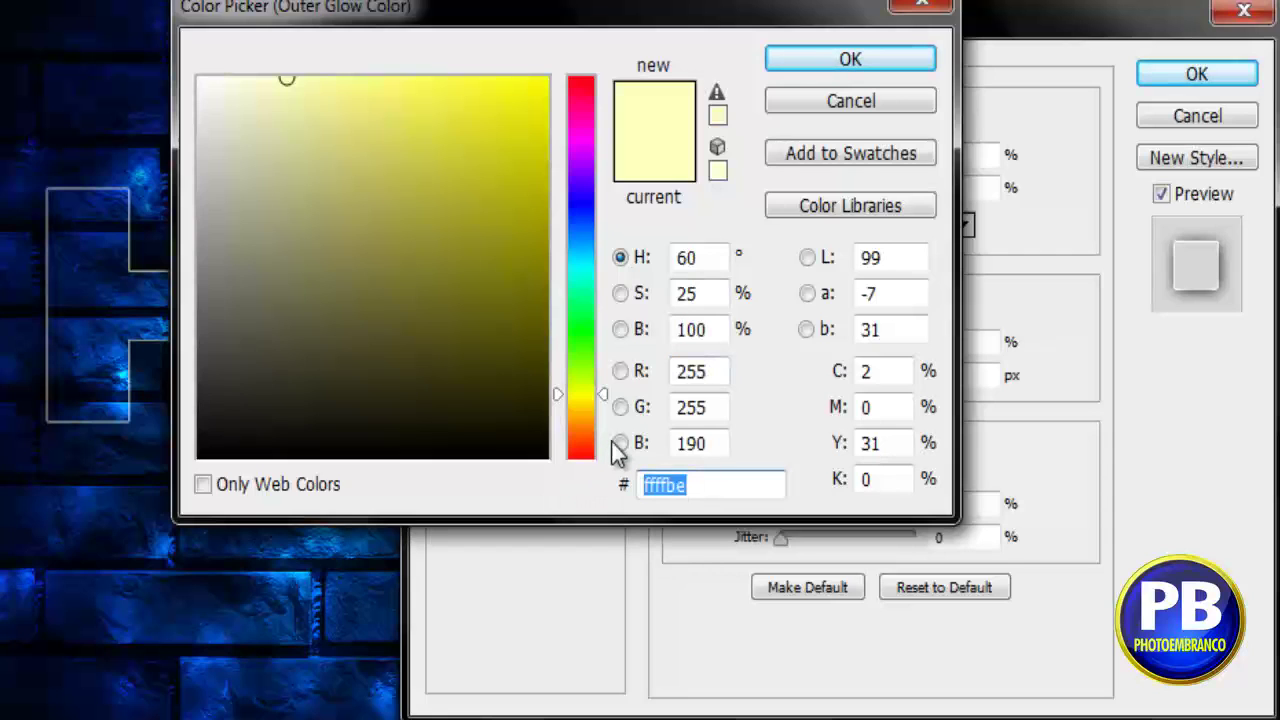
pyautogui.write('4b')
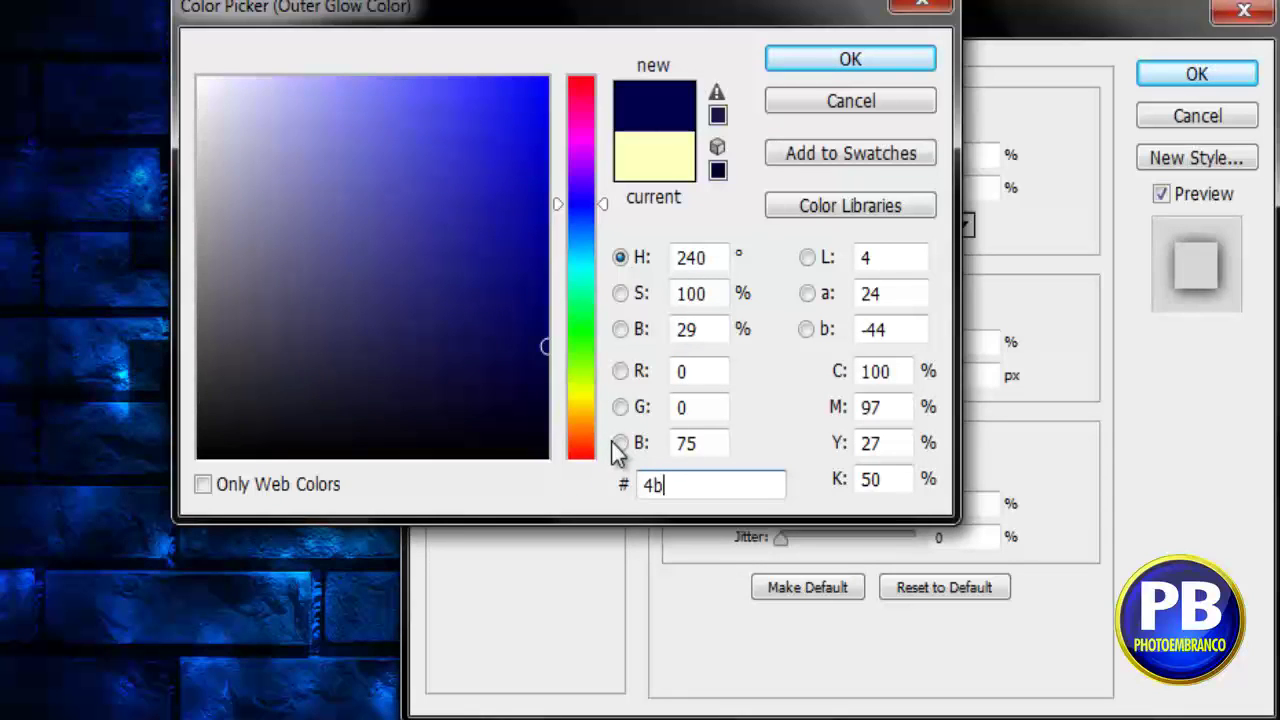
pyautogui.write('ac')
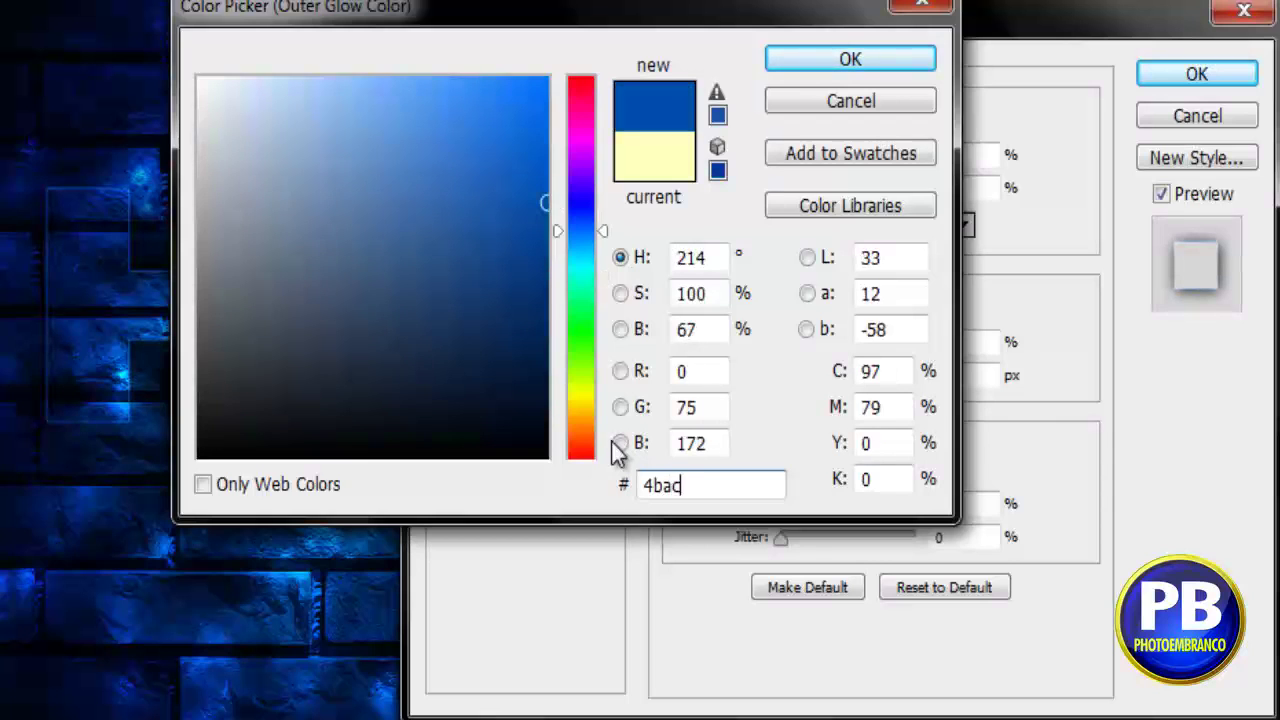
pyautogui.write('ff')
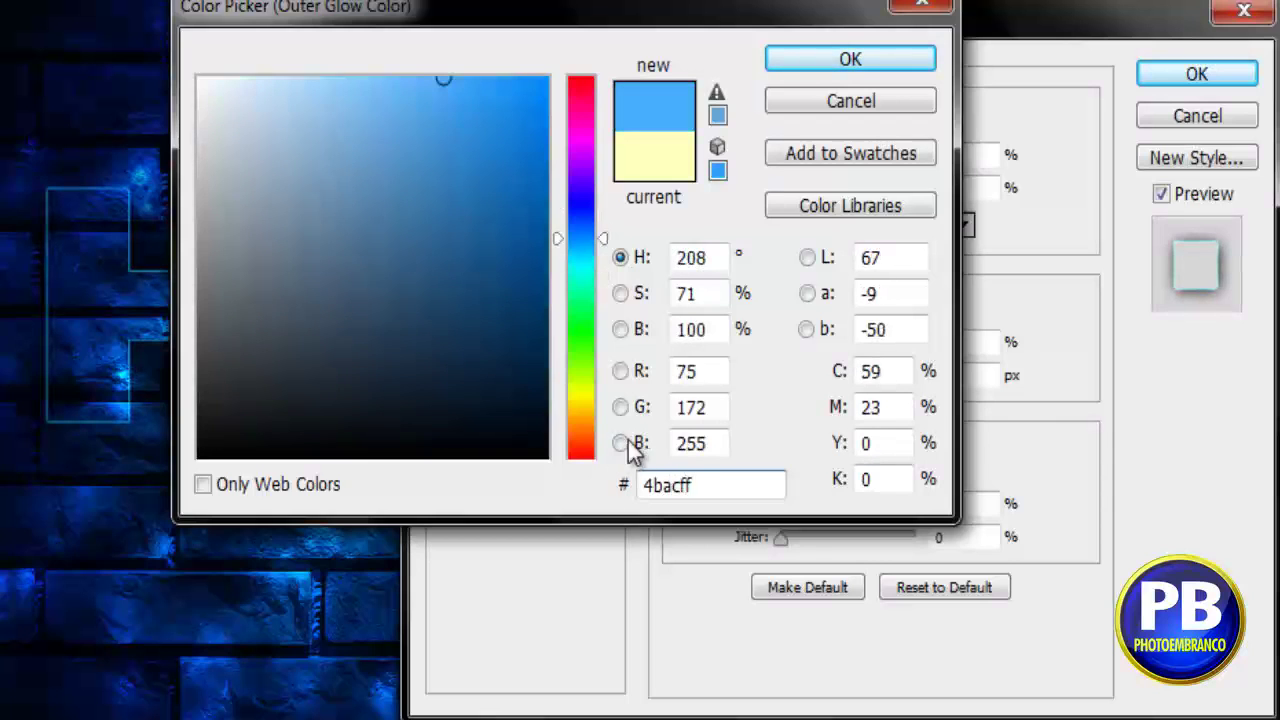
pyautogui.moveTo(700, 490); pyautogui.dragTo(603, 503)
pyautogui.rightClick(652, 491)
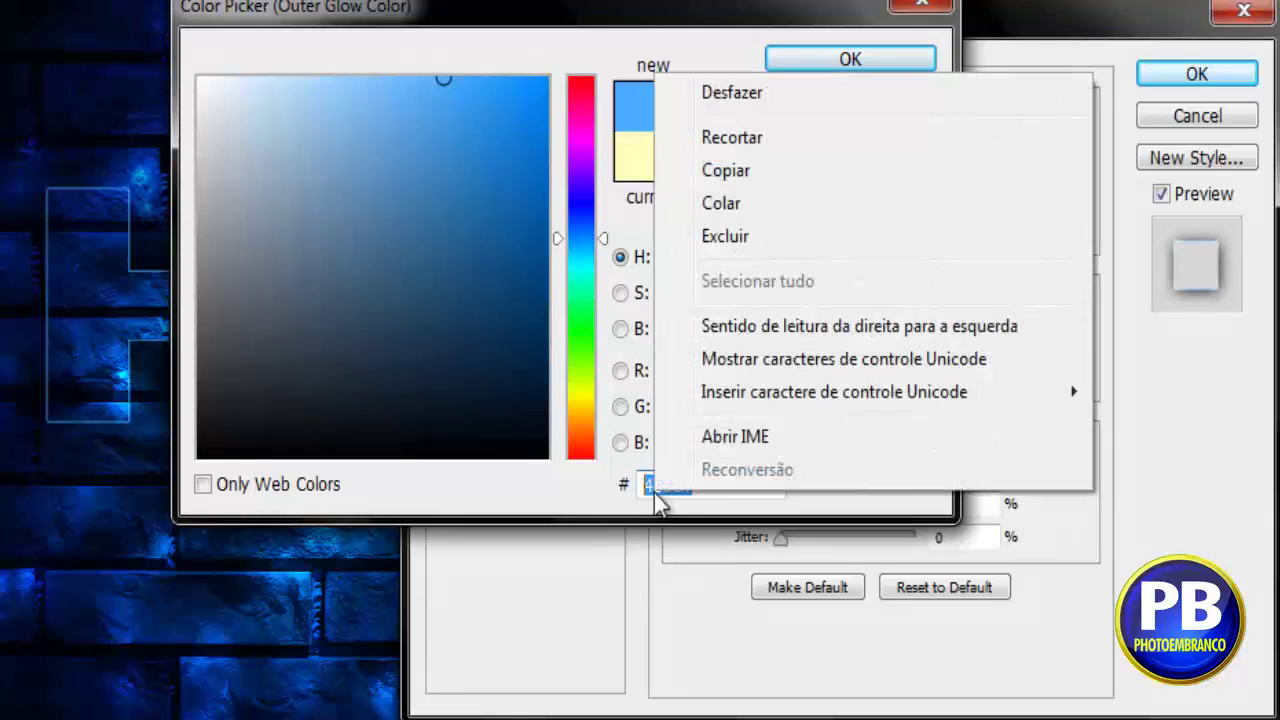
pyautogui.click(718, 172)
pyautogui.click(815, 62)
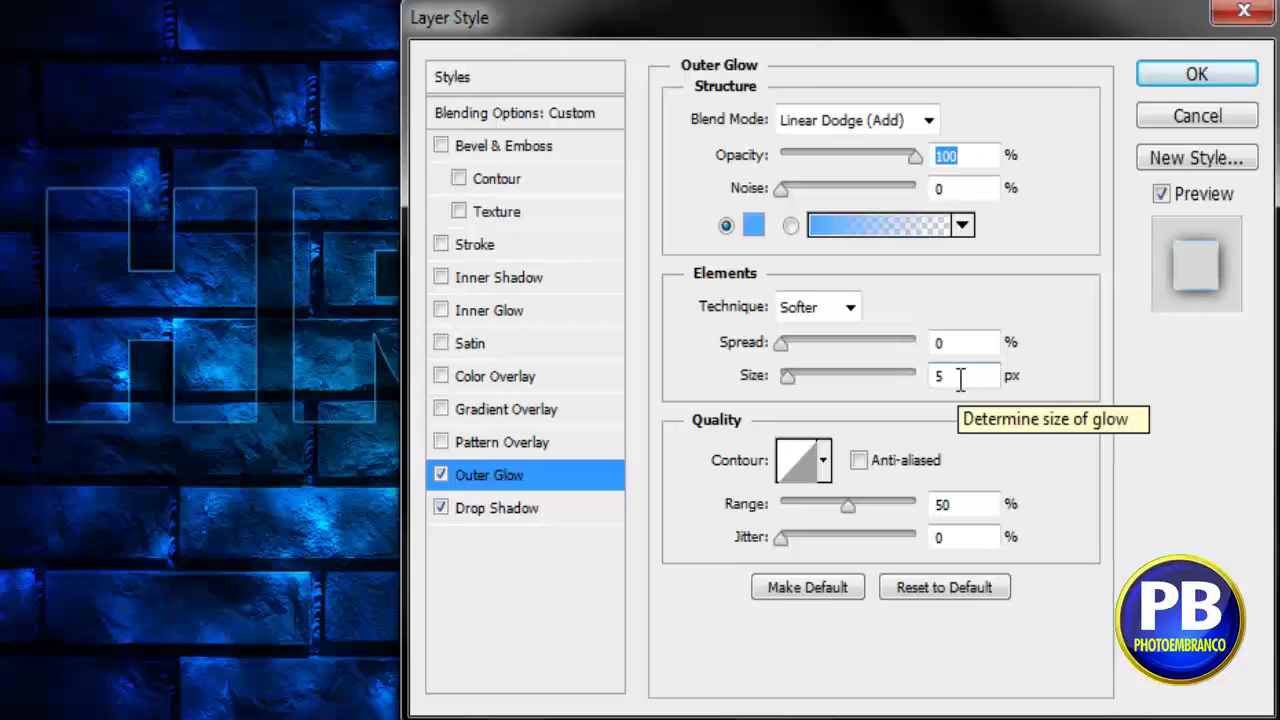
# - Set the outer glow size to 100 px and jitter to 50%
pyautogui.doubleClick(955, 376)
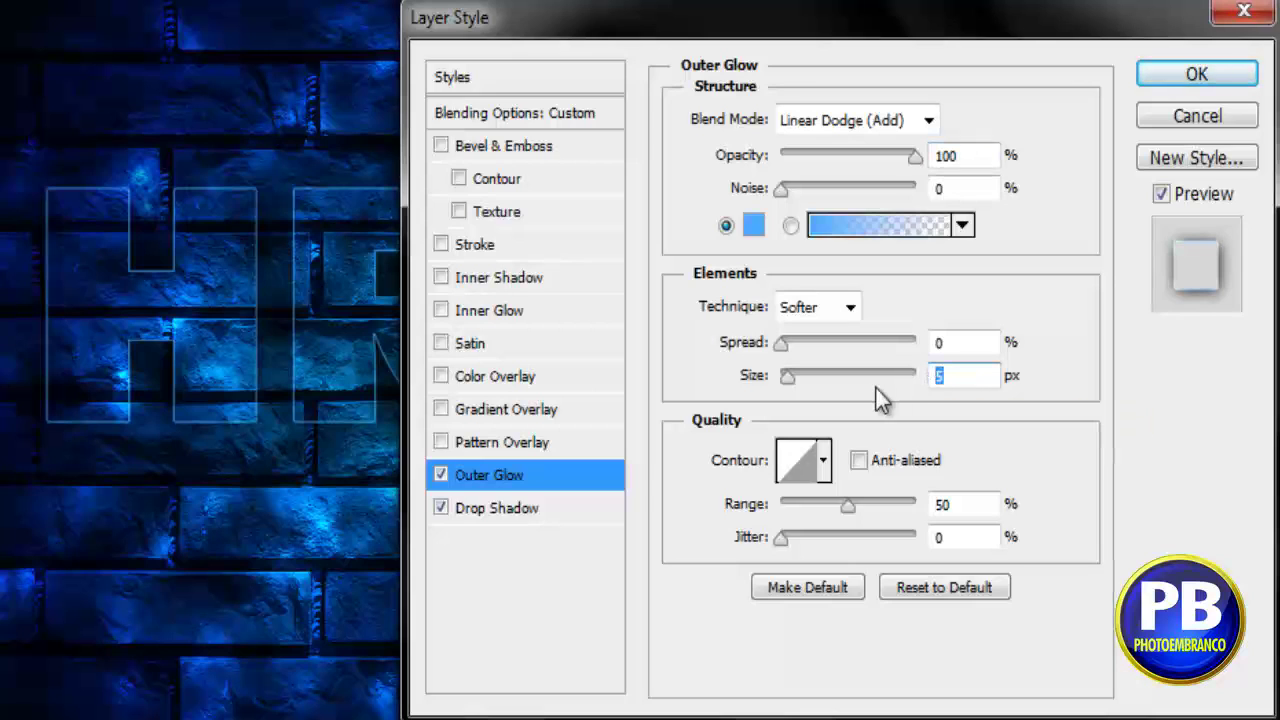
pyautogui.write('100')
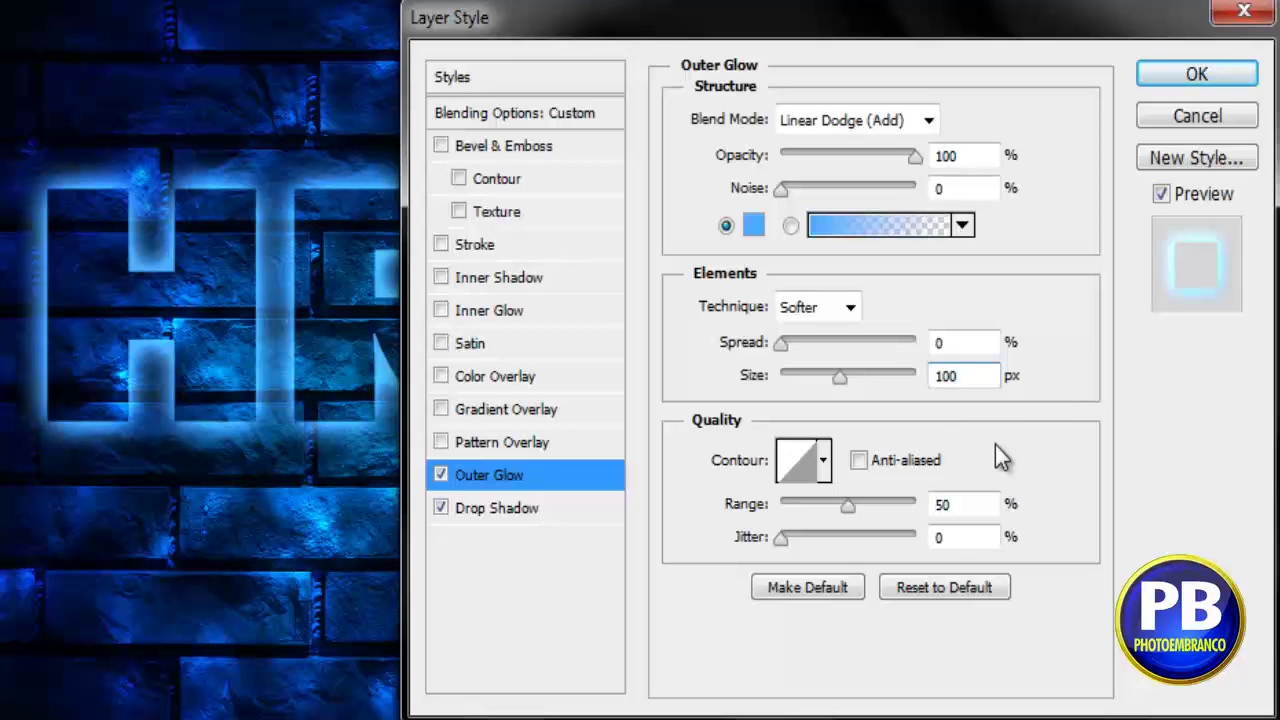
pyautogui.doubleClick(948, 538)
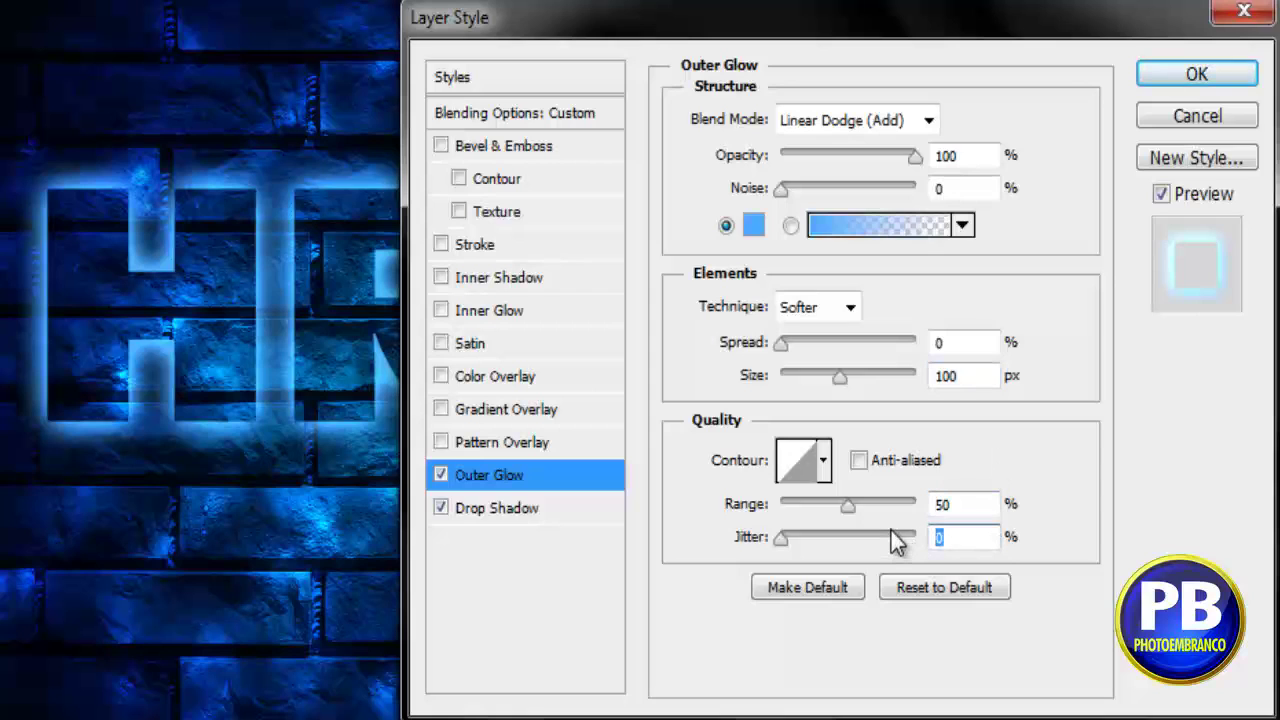
pyautogui.write('50')
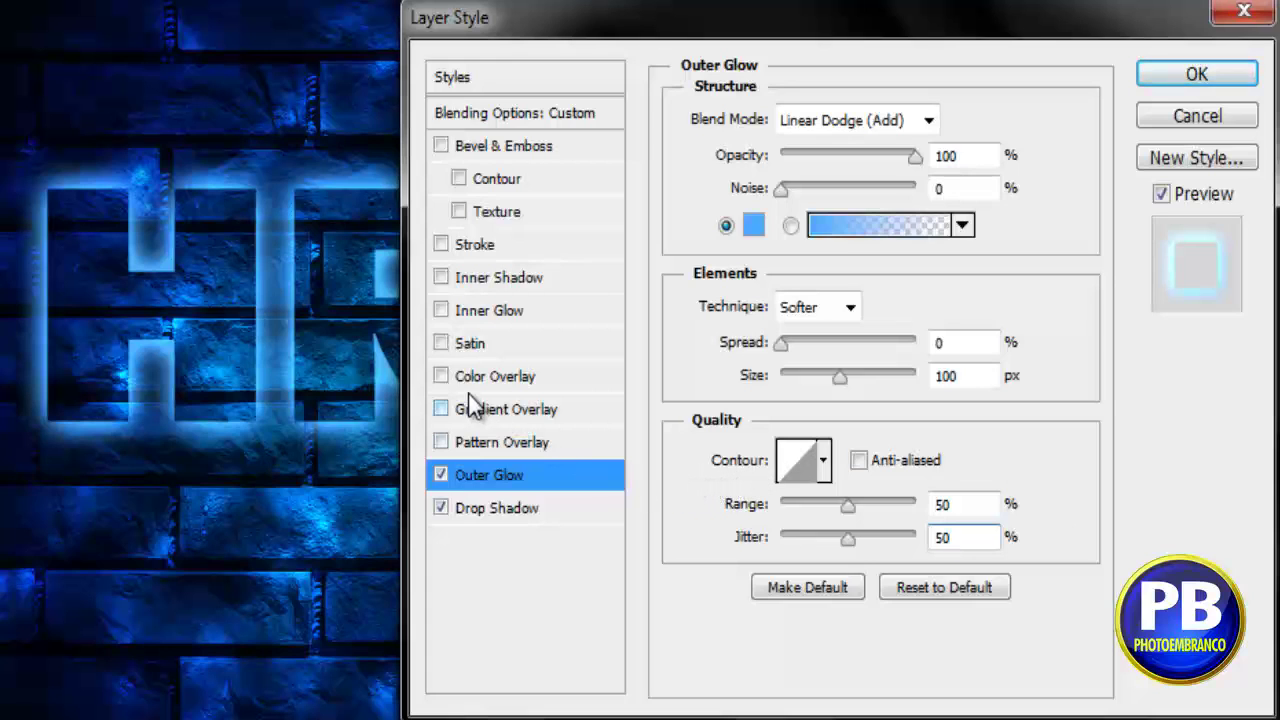
# - Enable Satin on the text with Overlay blend mode
pyautogui.click(447, 345)
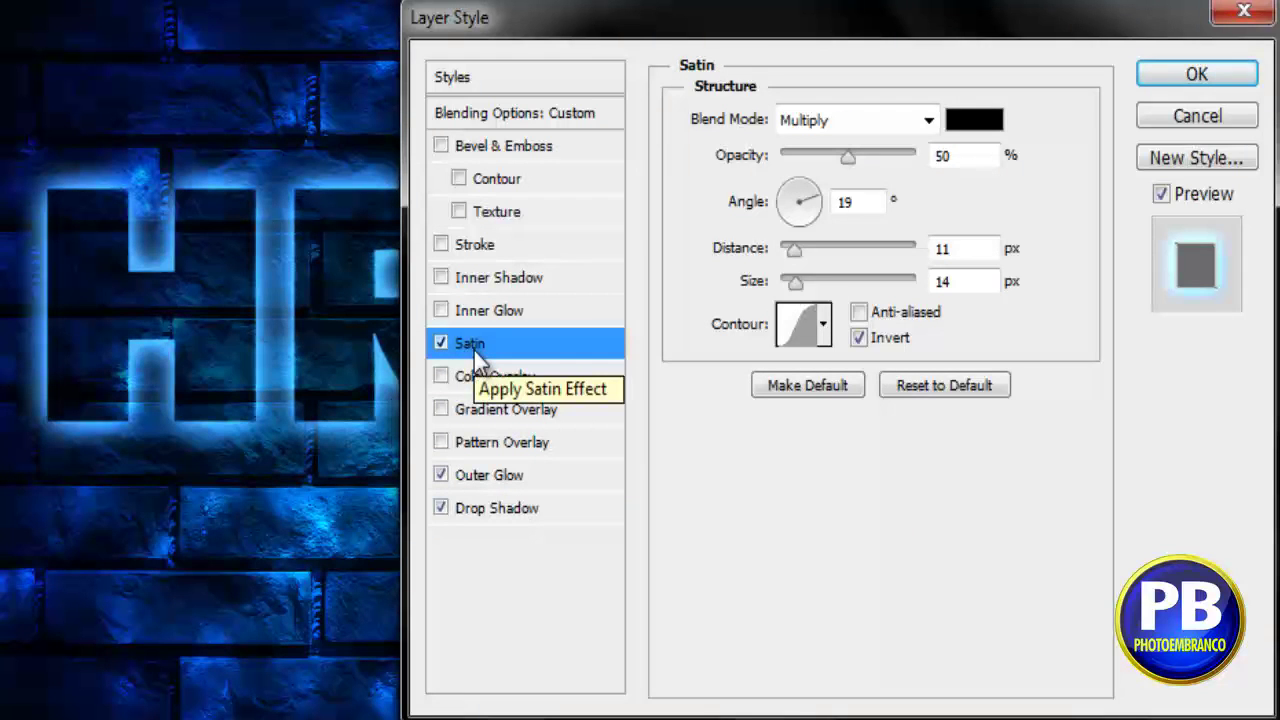
pyautogui.click(488, 478)
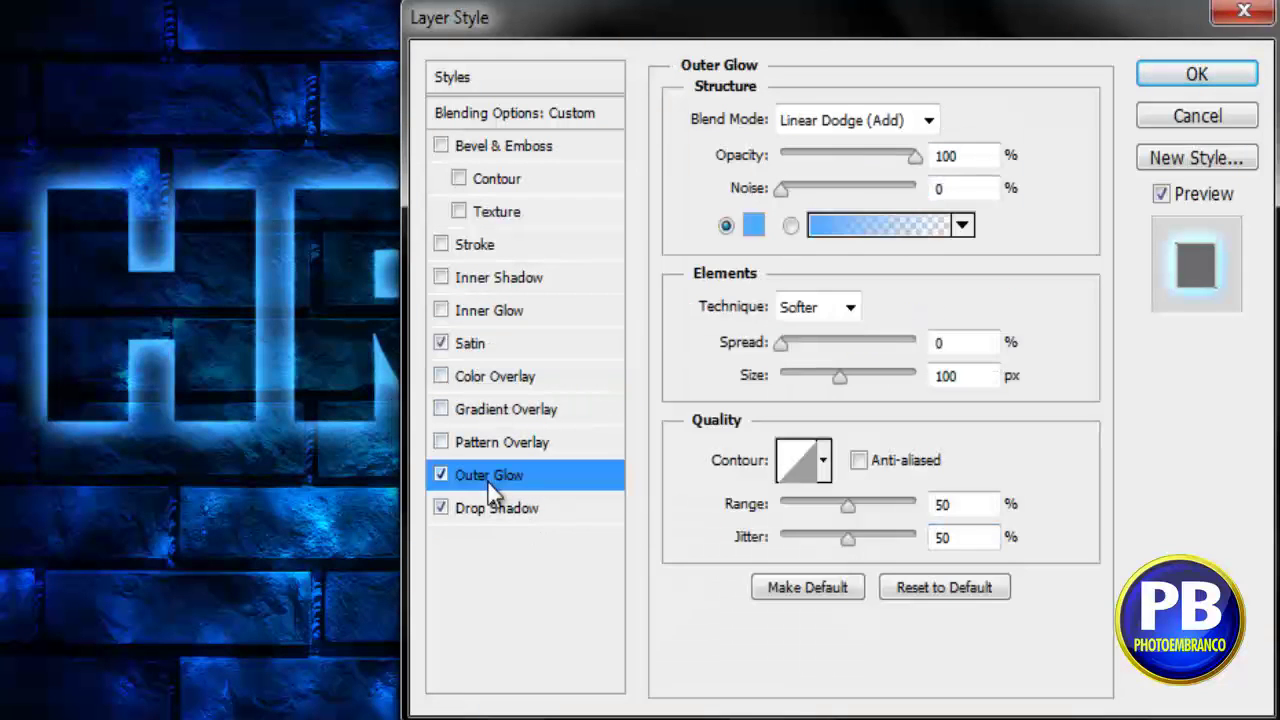
pyautogui.click(476, 340)
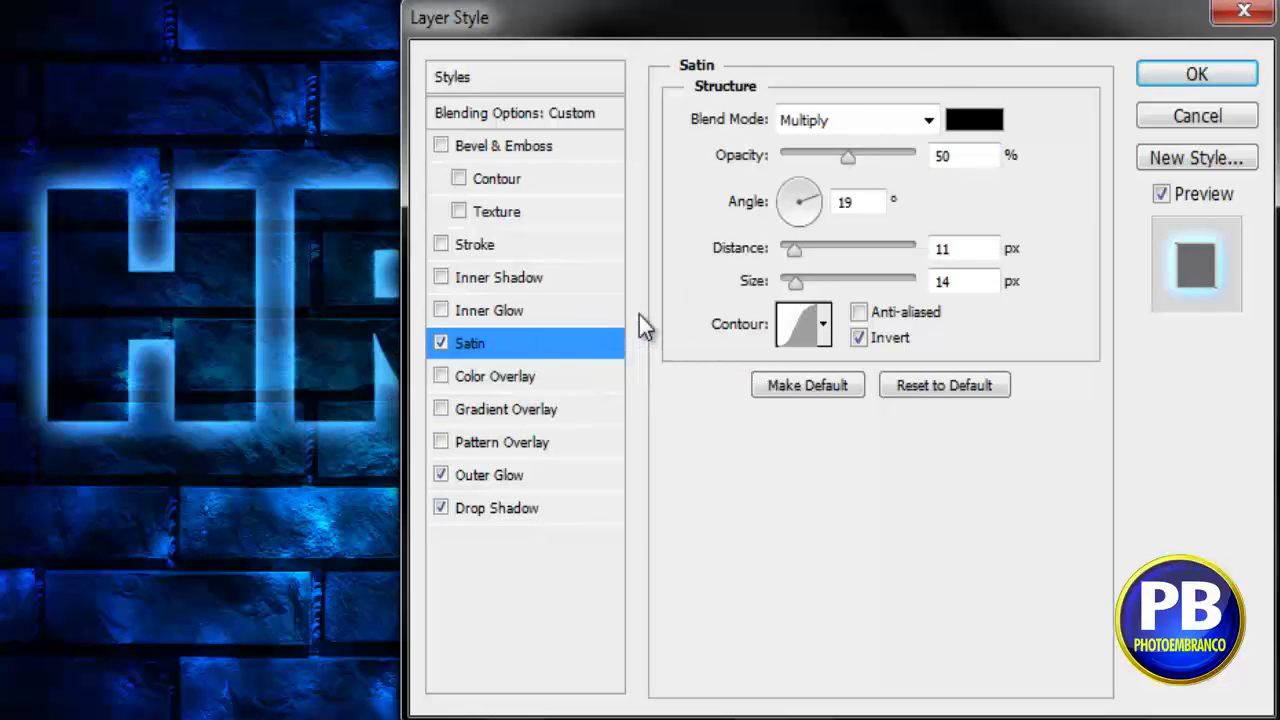
pyautogui.click(928, 120)
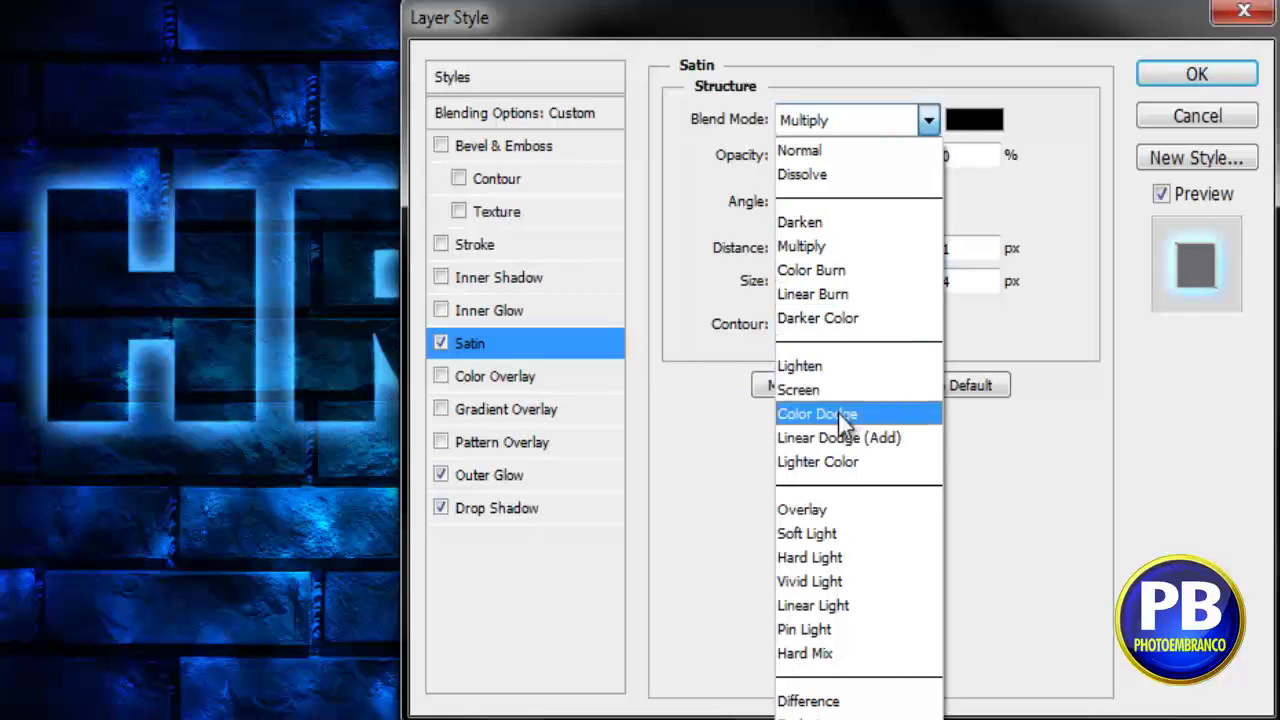
pyautogui.click(831, 507)
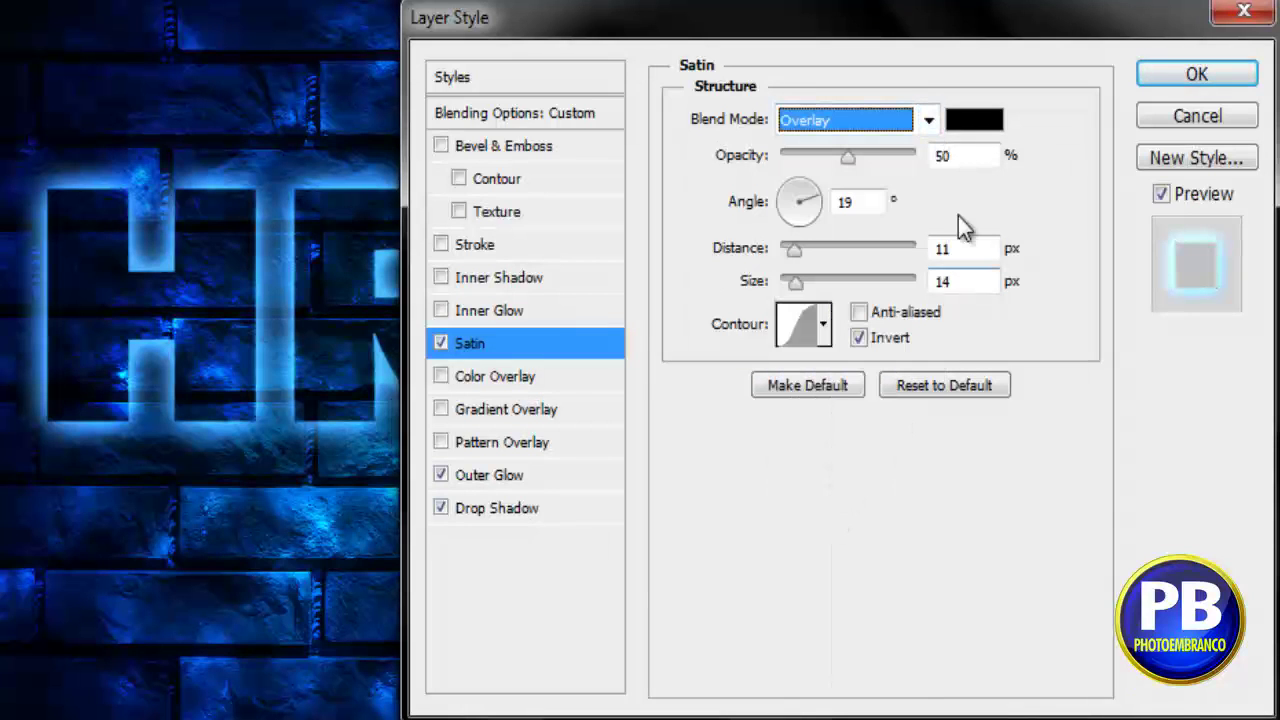
# - Paste #4bacff as the satin colour
pyautogui.click(983, 125)
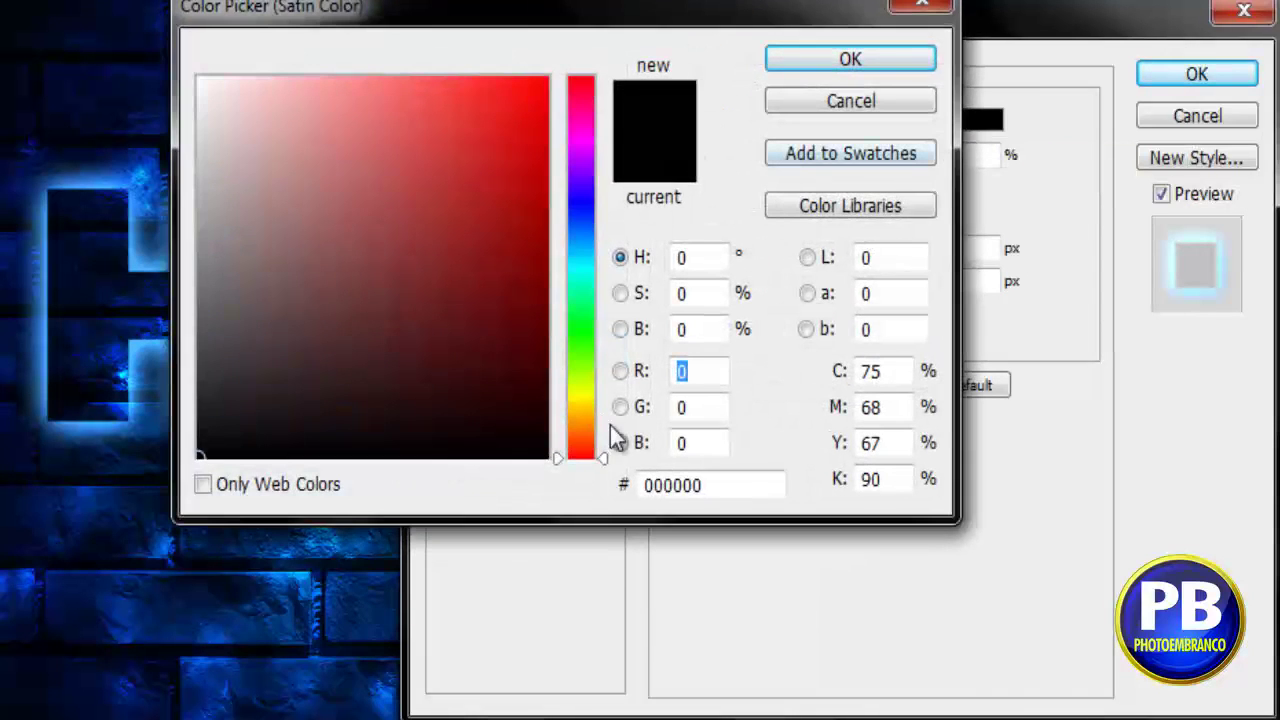
pyautogui.moveTo(710, 483); pyautogui.dragTo(625, 490)
pyautogui.rightClick(659, 492)
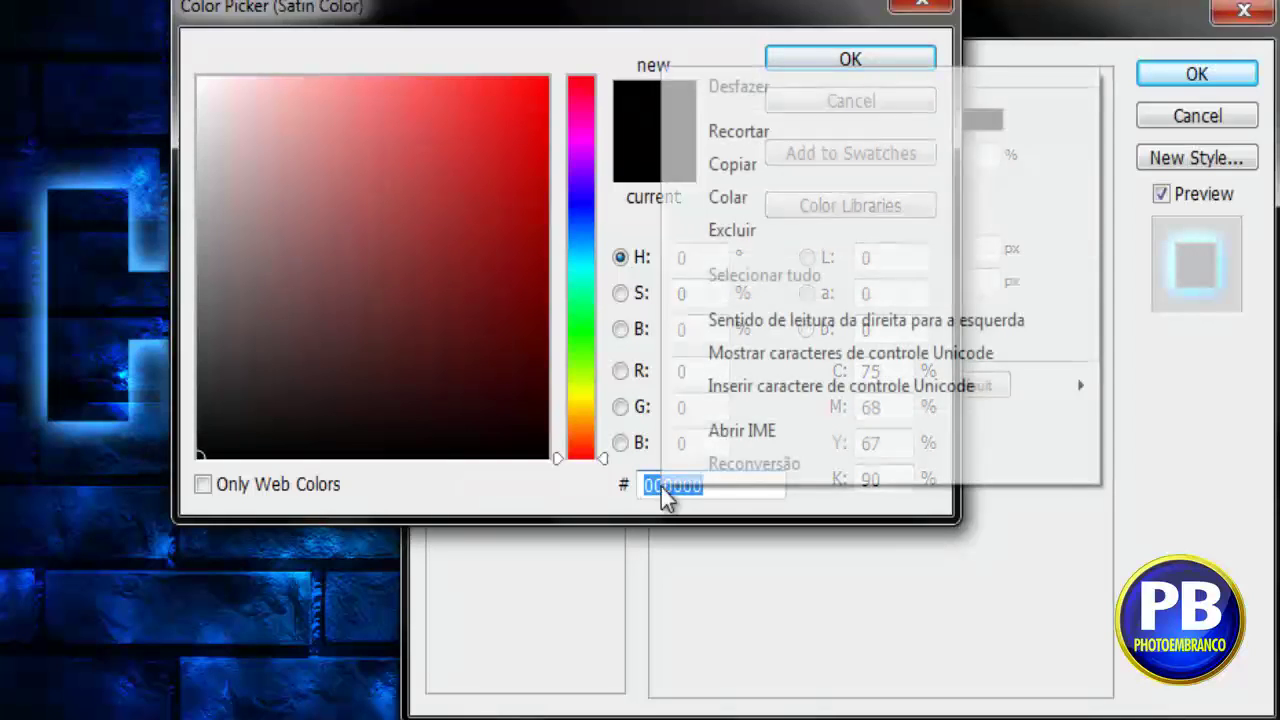
pyautogui.click(739, 196)
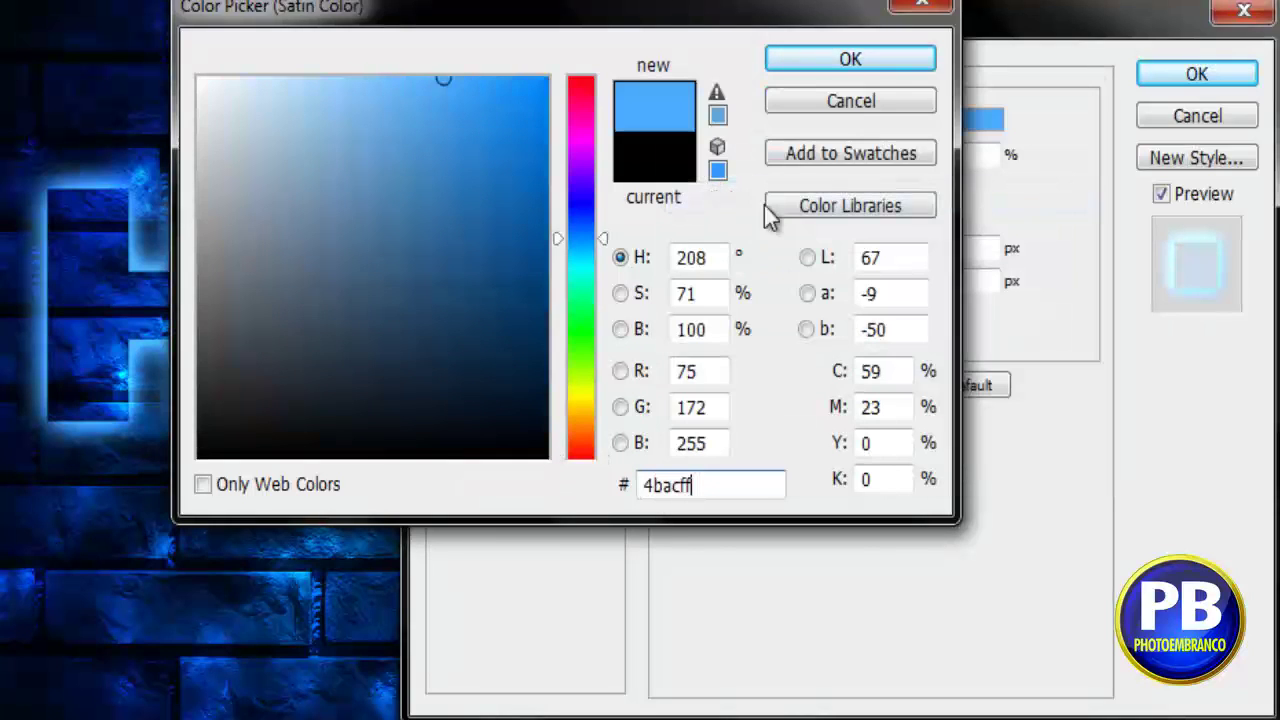
pyautogui.click(848, 62)
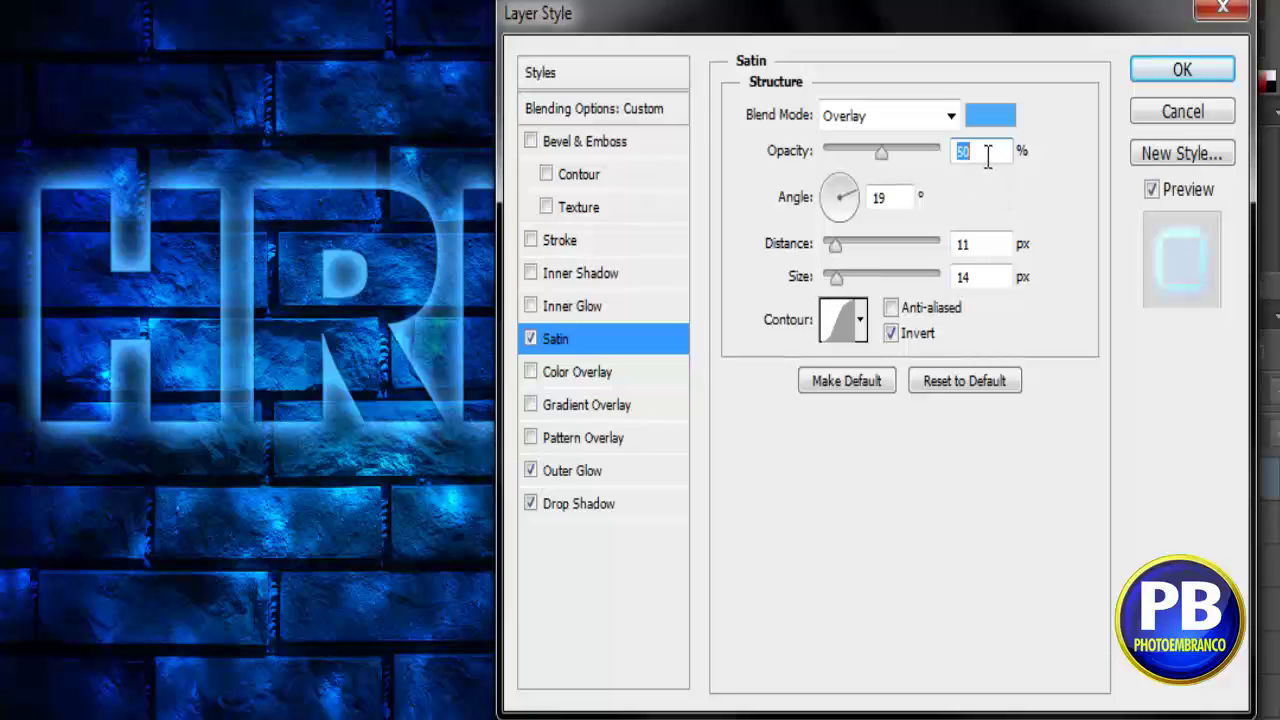
# - Set the satin distance to 45 px and size to 100 px, and enable Inner Glow
pyautogui.doubleClick(954, 245)
pyautogui.write('4')
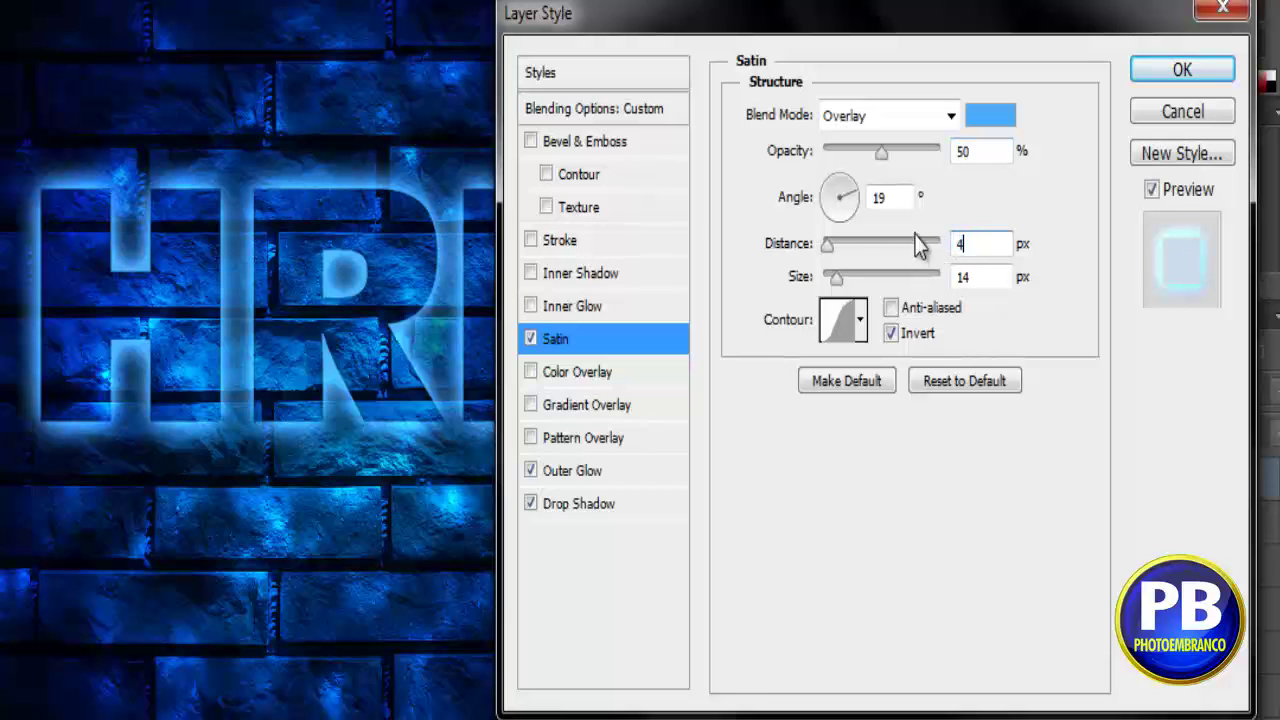
pyautogui.write('5')
pyautogui.doubleClick(959, 277)
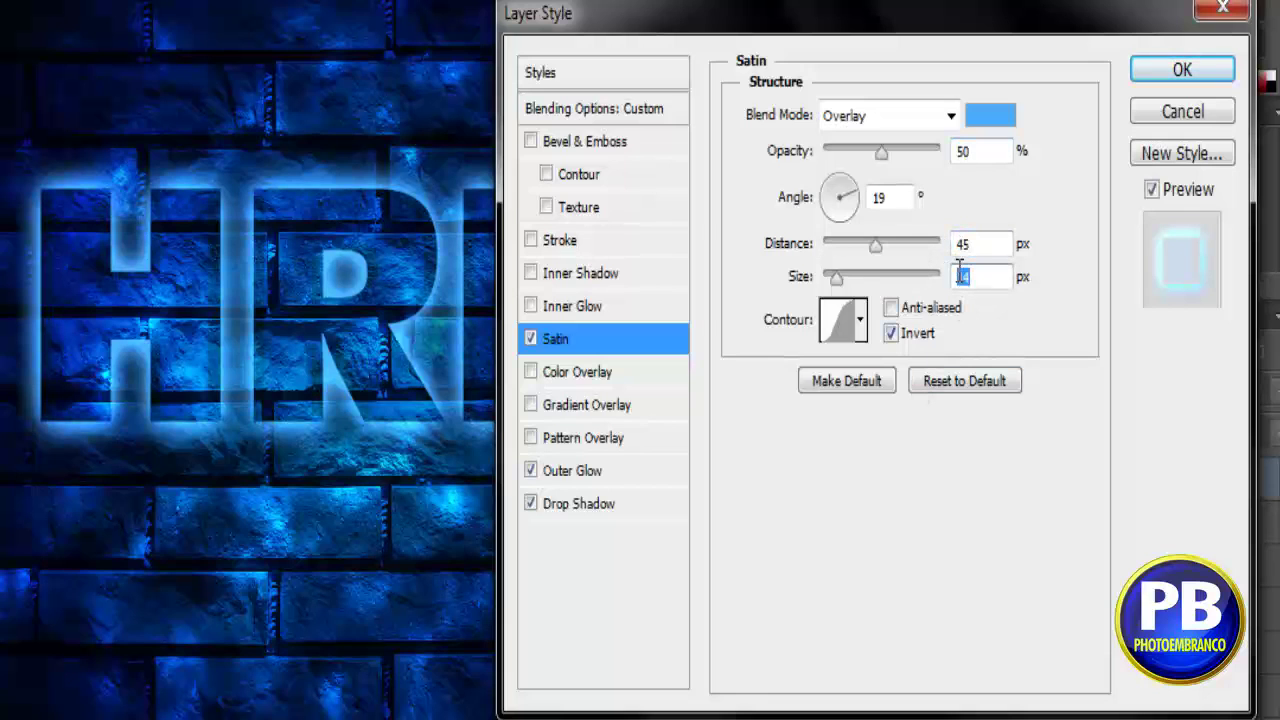
pyautogui.write('100')
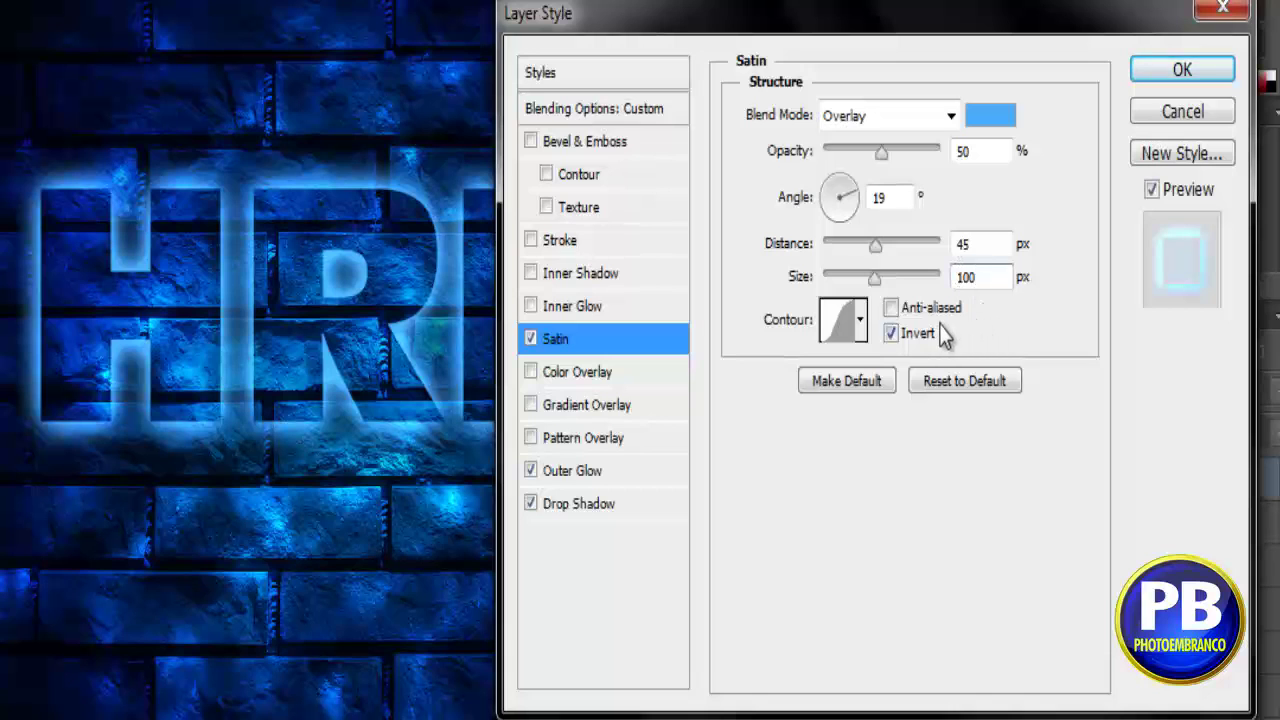
pyautogui.click(590, 308)
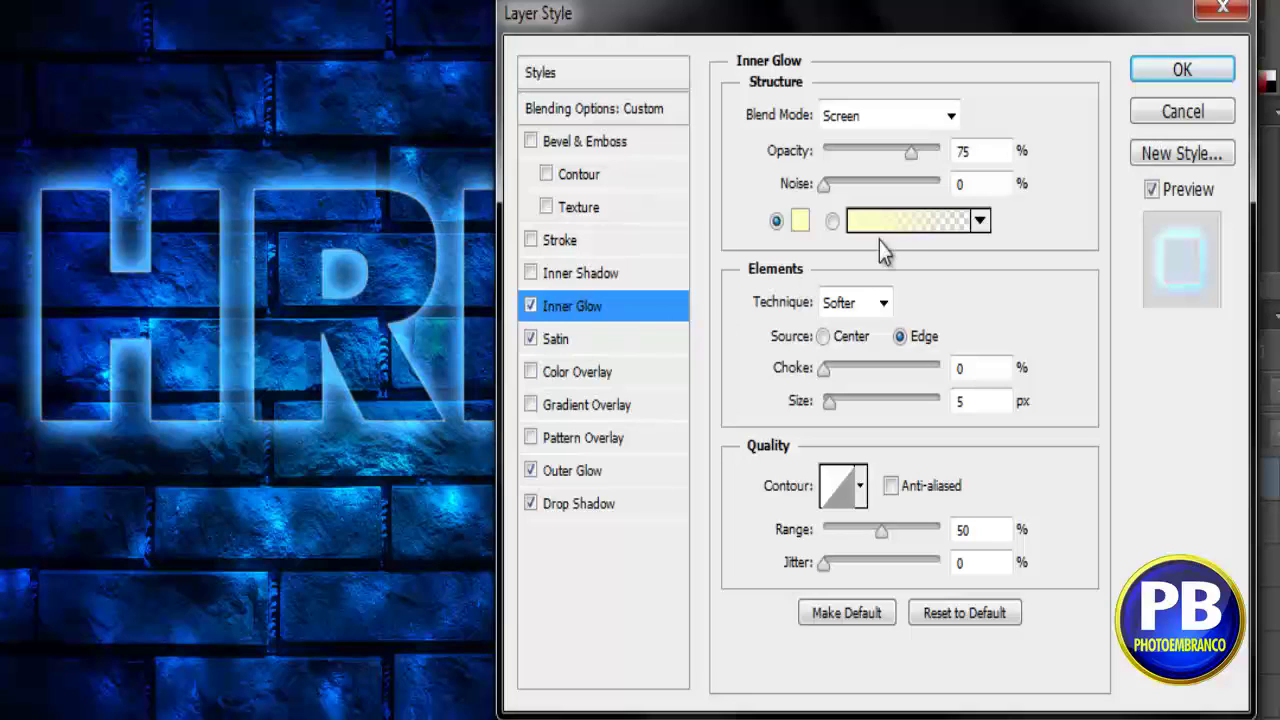
# - Set the inner glow blend mode to Linear Dodge (Add) at 100% opacity
pyautogui.click(951, 120)
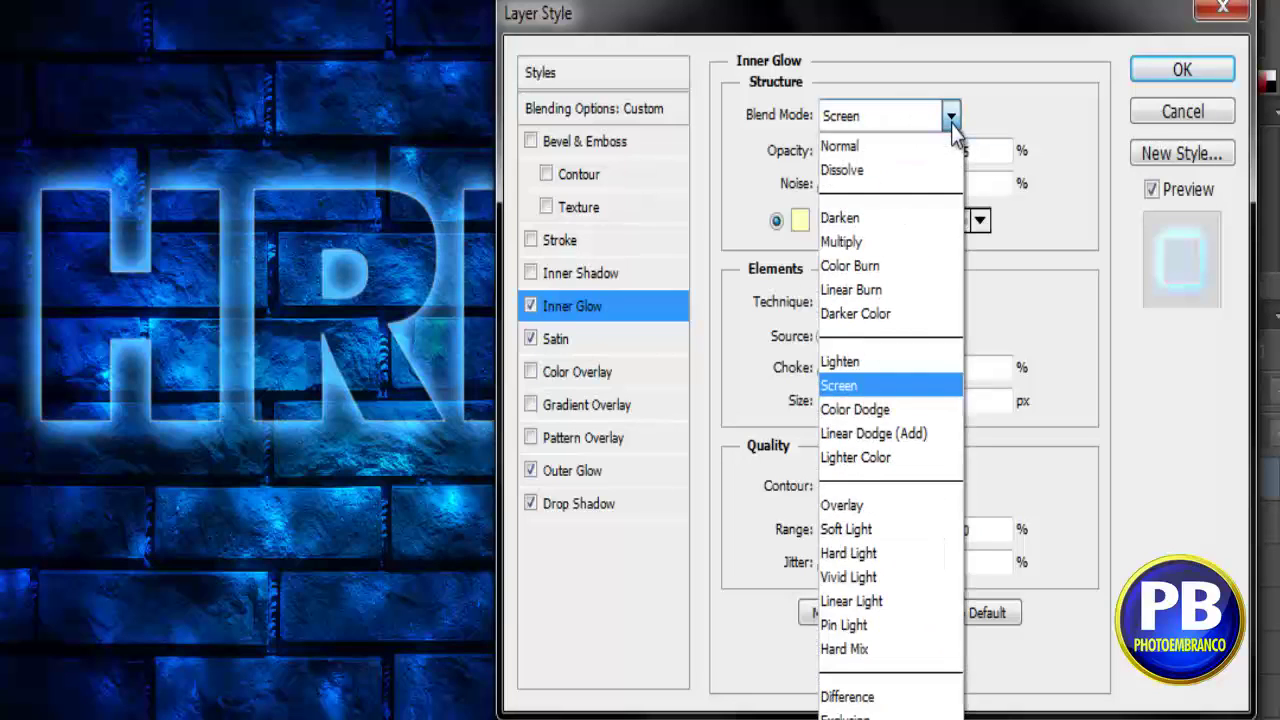
pyautogui.click(898, 433)
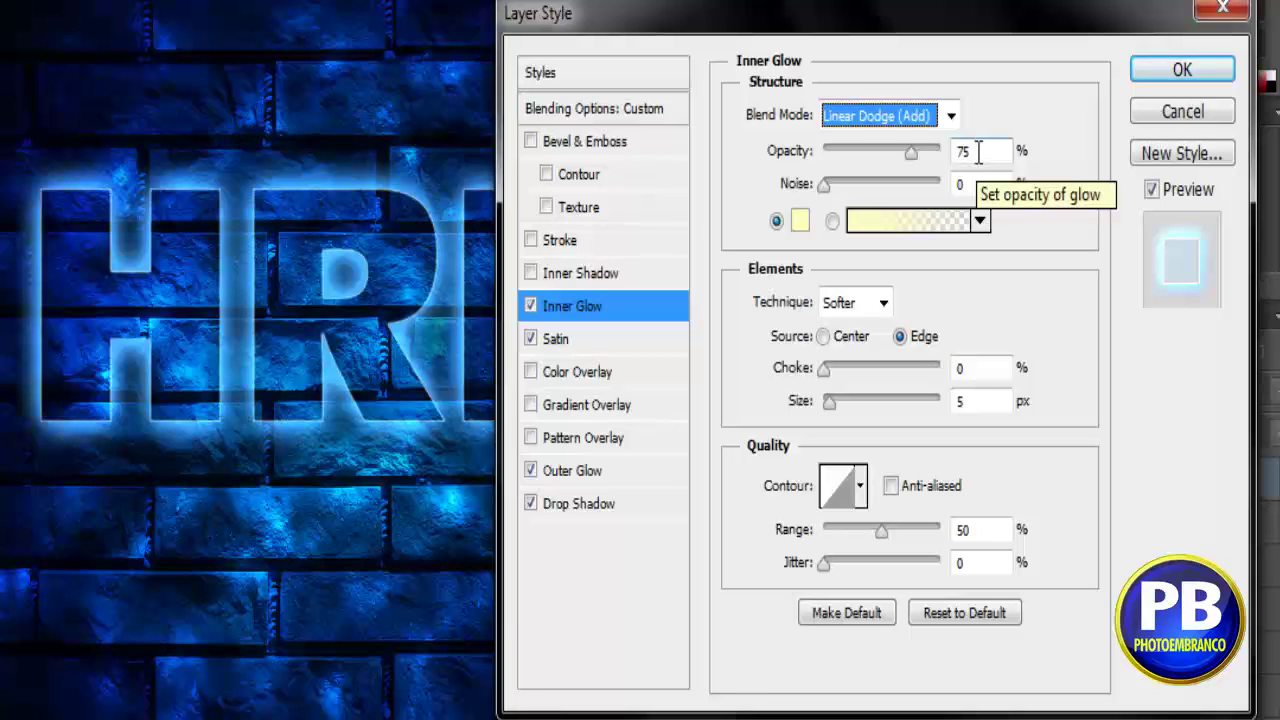
pyautogui.click(975, 151)
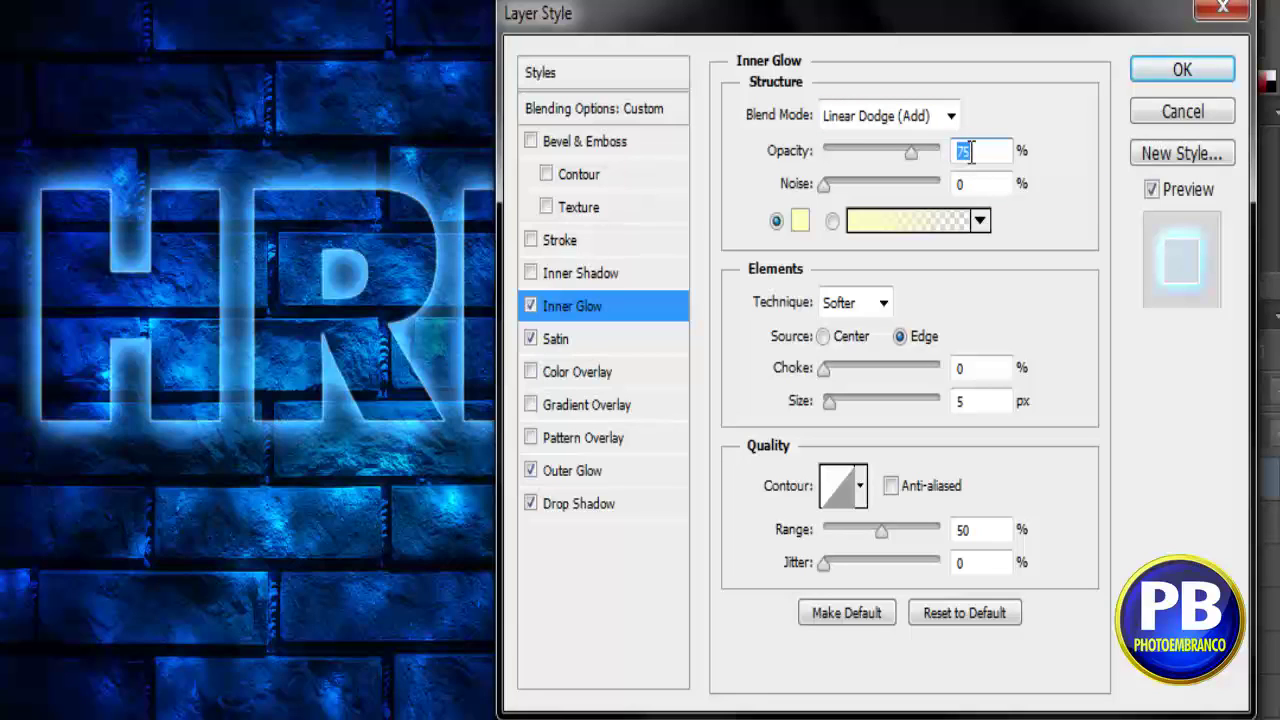
pyautogui.write('100')
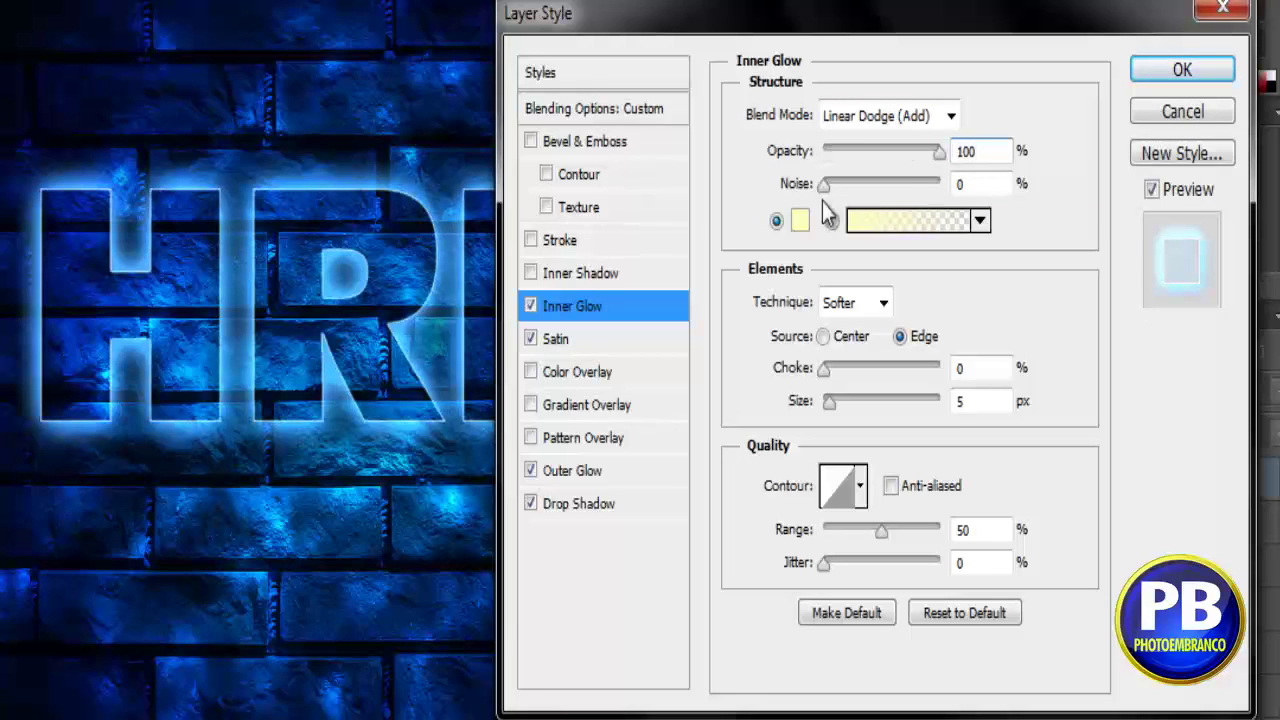
# - Change the inner glow colour to blue 4bacff
pyautogui.click(800, 221)
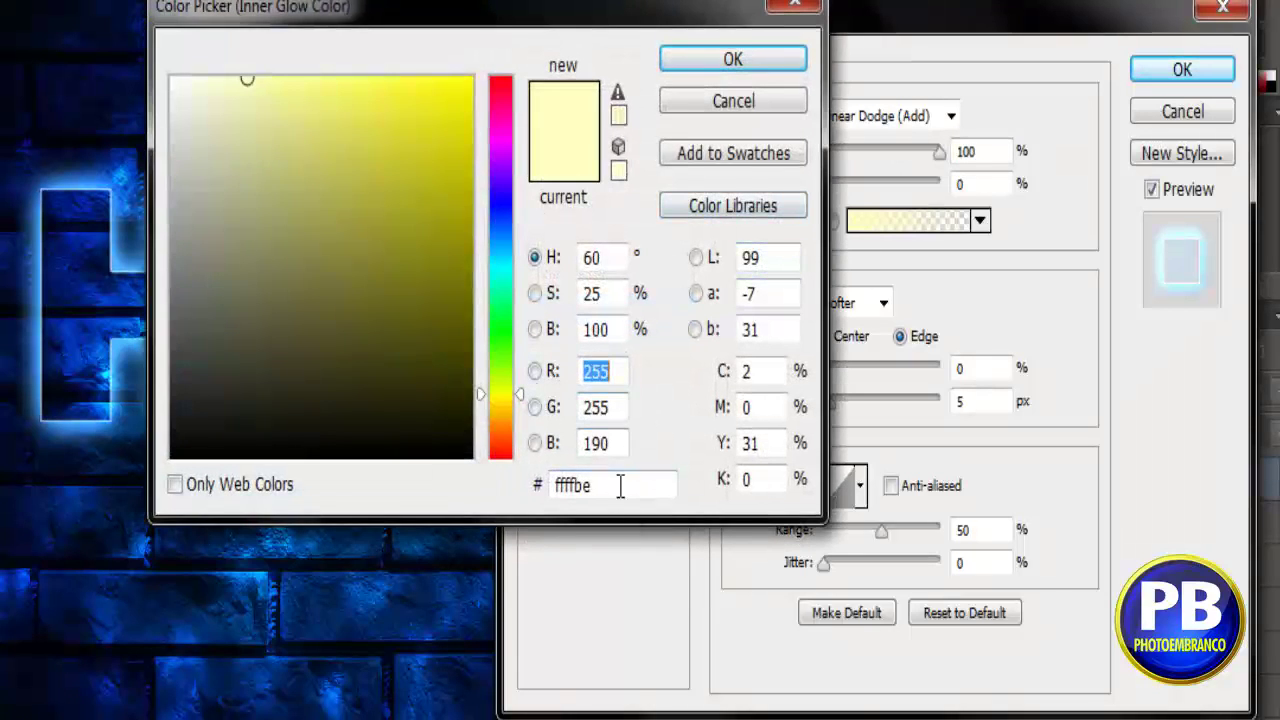
pyautogui.moveTo(617, 486); pyautogui.dragTo(531, 486)
pyautogui.rightClick(551, 484)
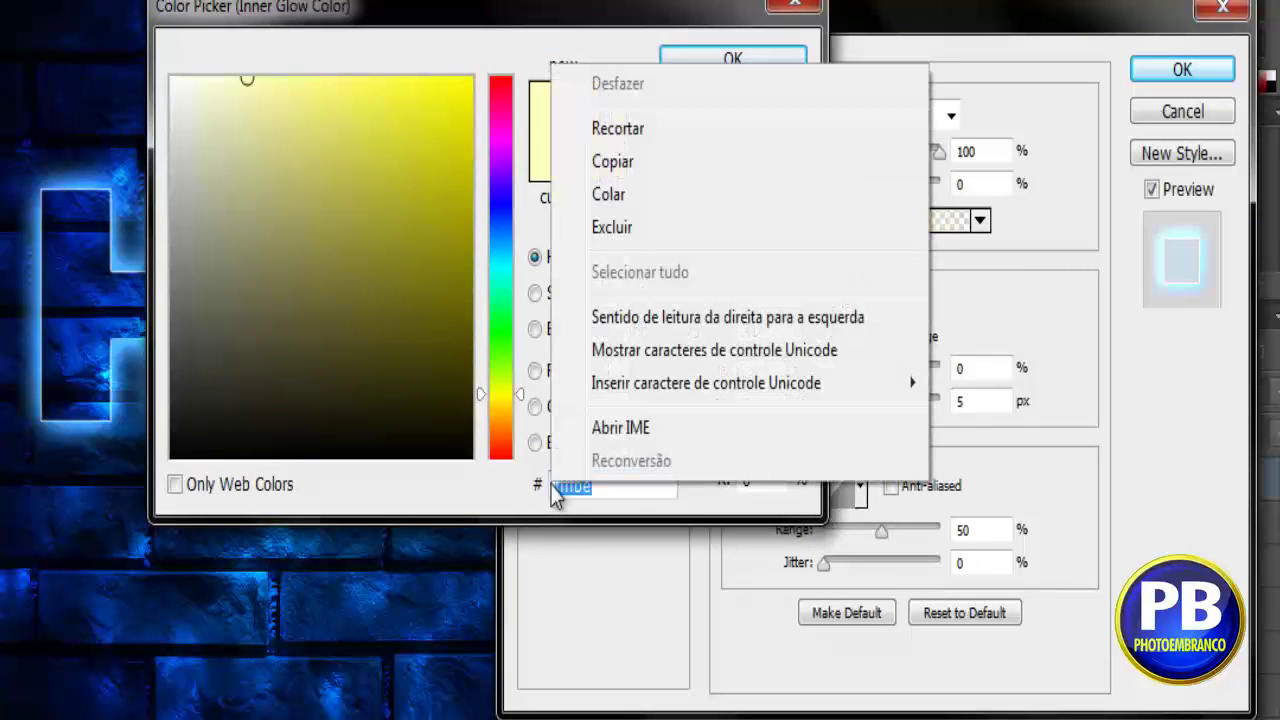
pyautogui.click(625, 197)
pyautogui.click(733, 59)
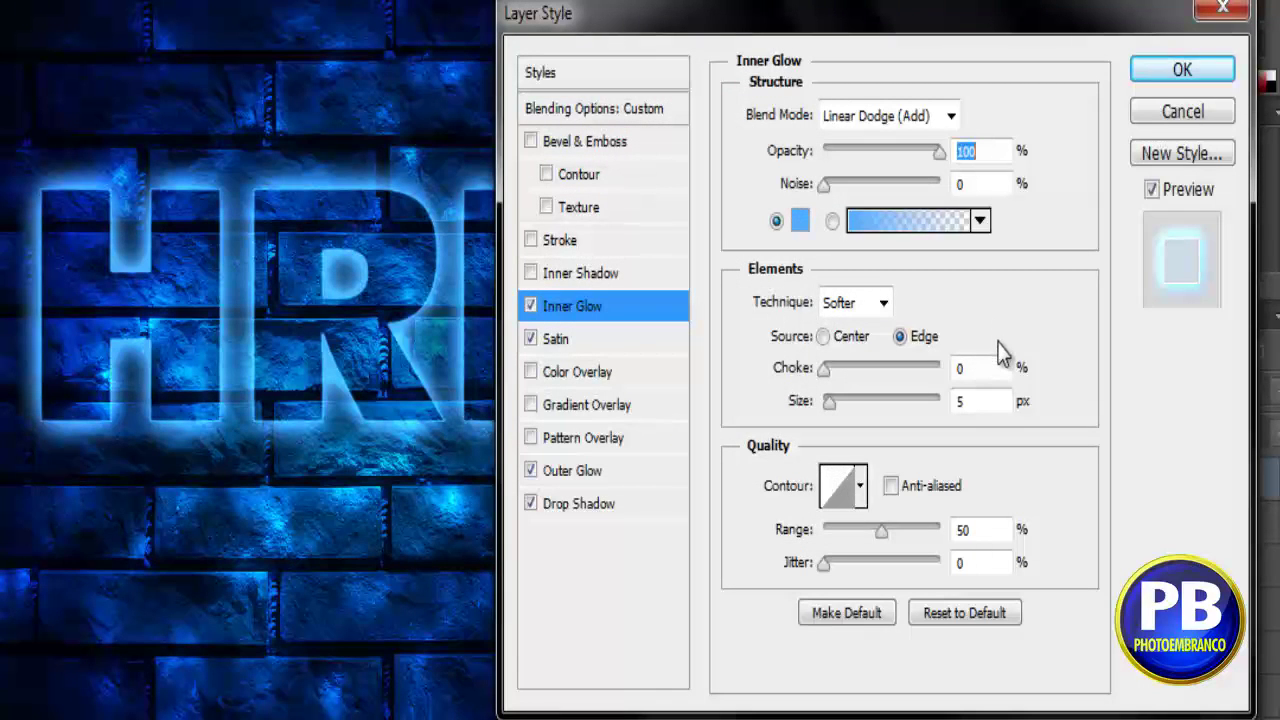
# - Set the inner glow size to 120 px after the 1200 value is rejected
pyautogui.doubleClick(975, 401)
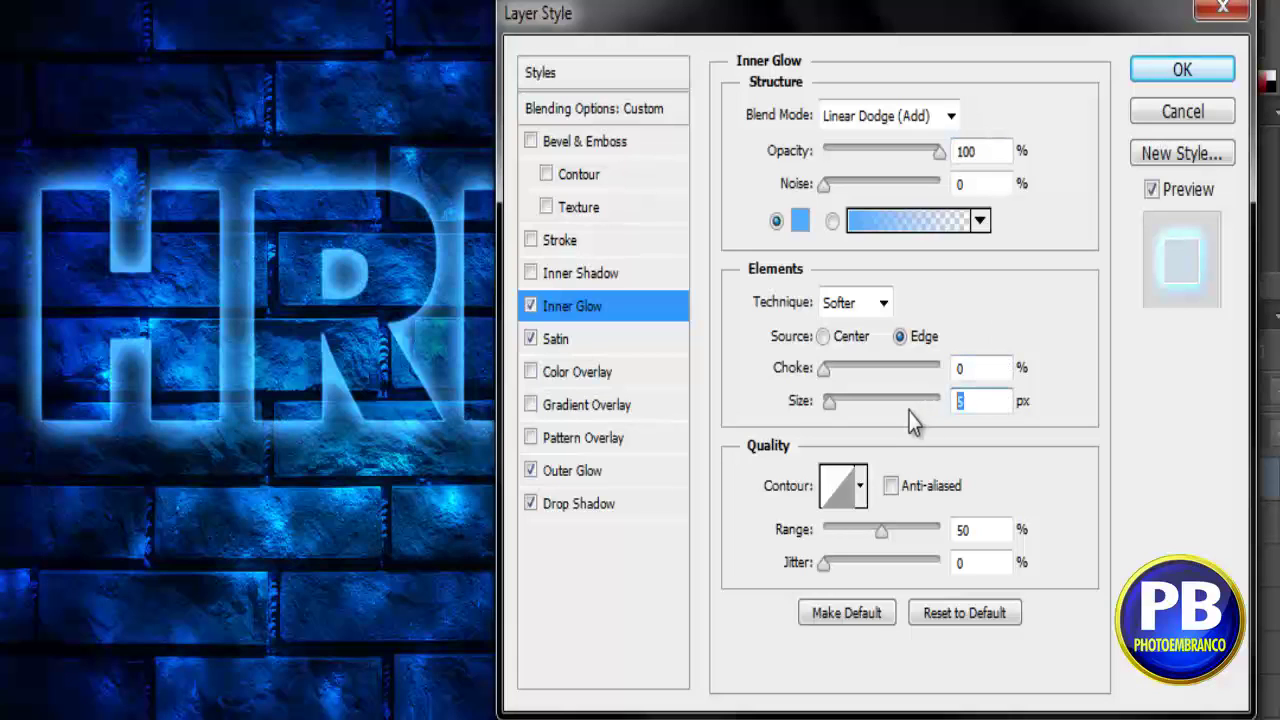
pyautogui.write('1200')
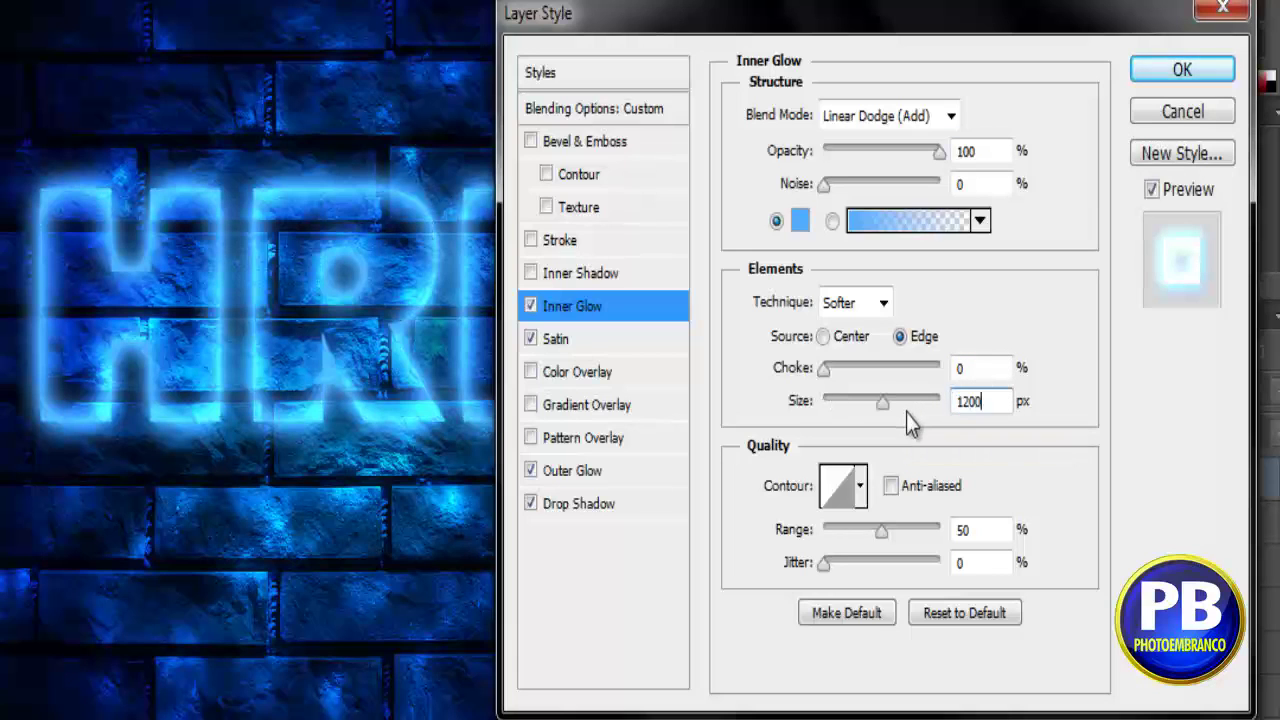
pyautogui.press('Tab')
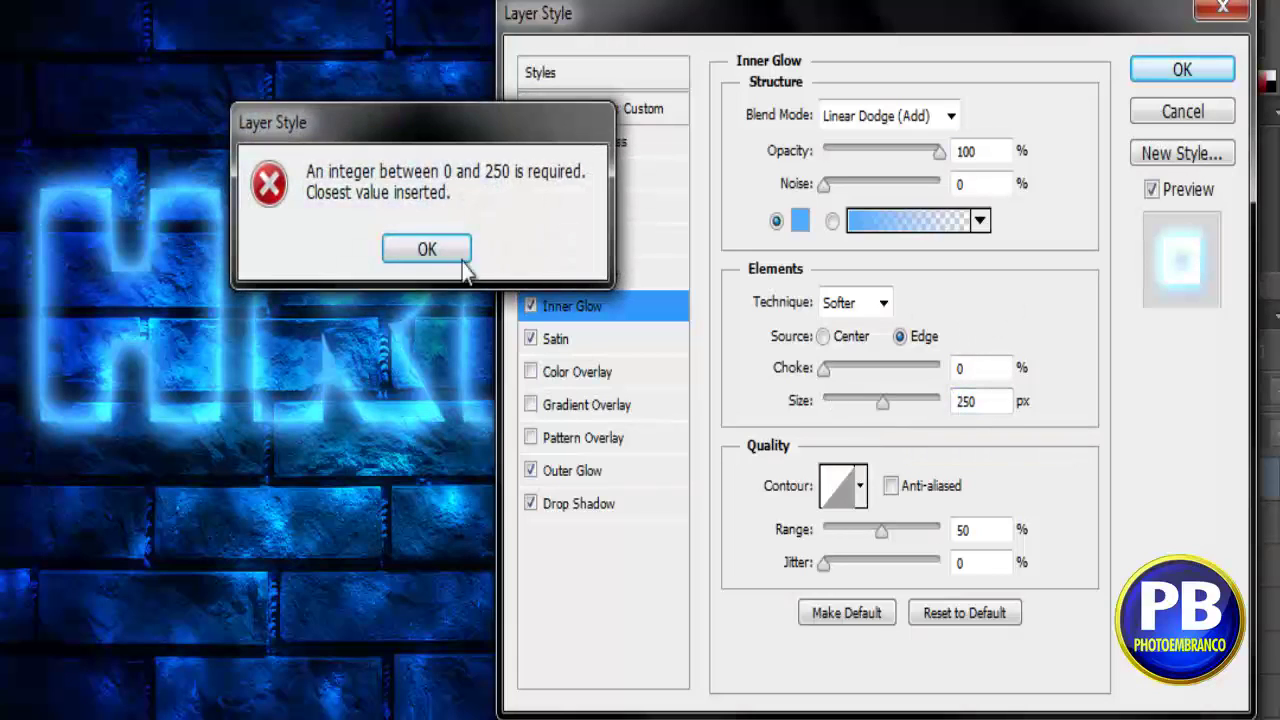
pyautogui.click(437, 250)
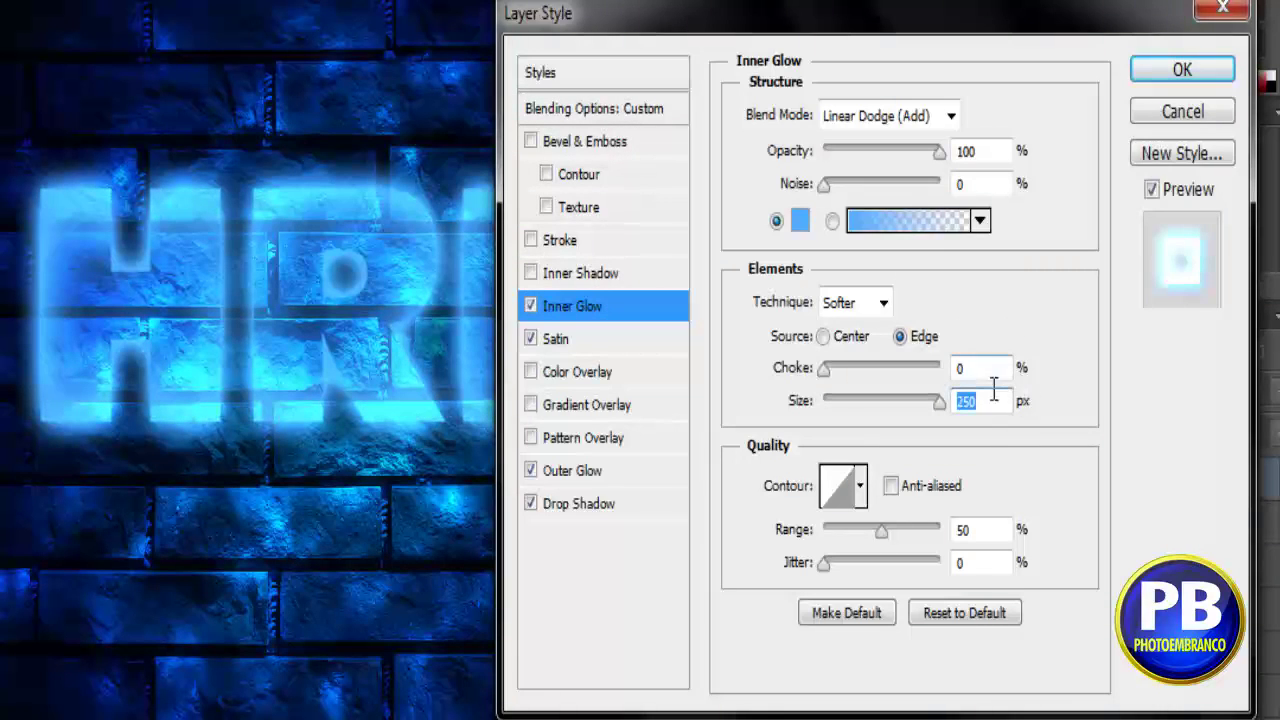
pyautogui.write('120')
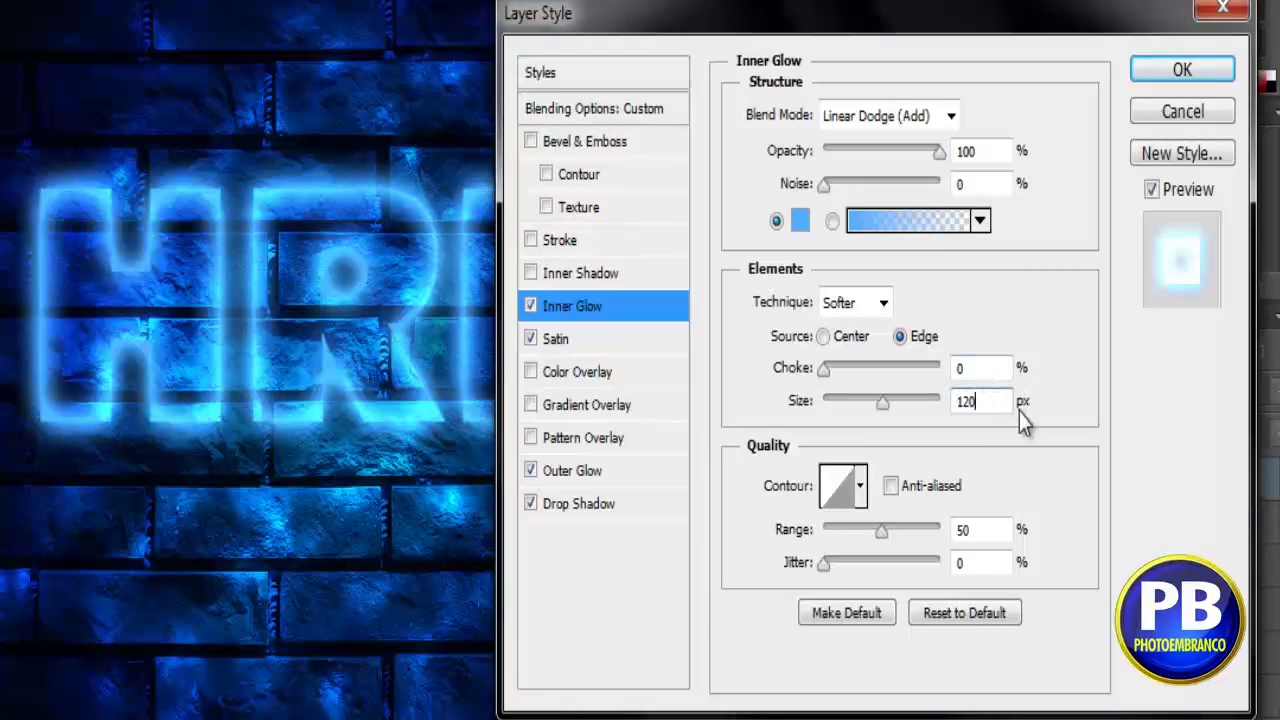
pyautogui.press('Return')
# - Enable a 9 px stroke around the HRD text
pyautogui.click(570, 240)
pyautogui.doubleClick(967, 113)
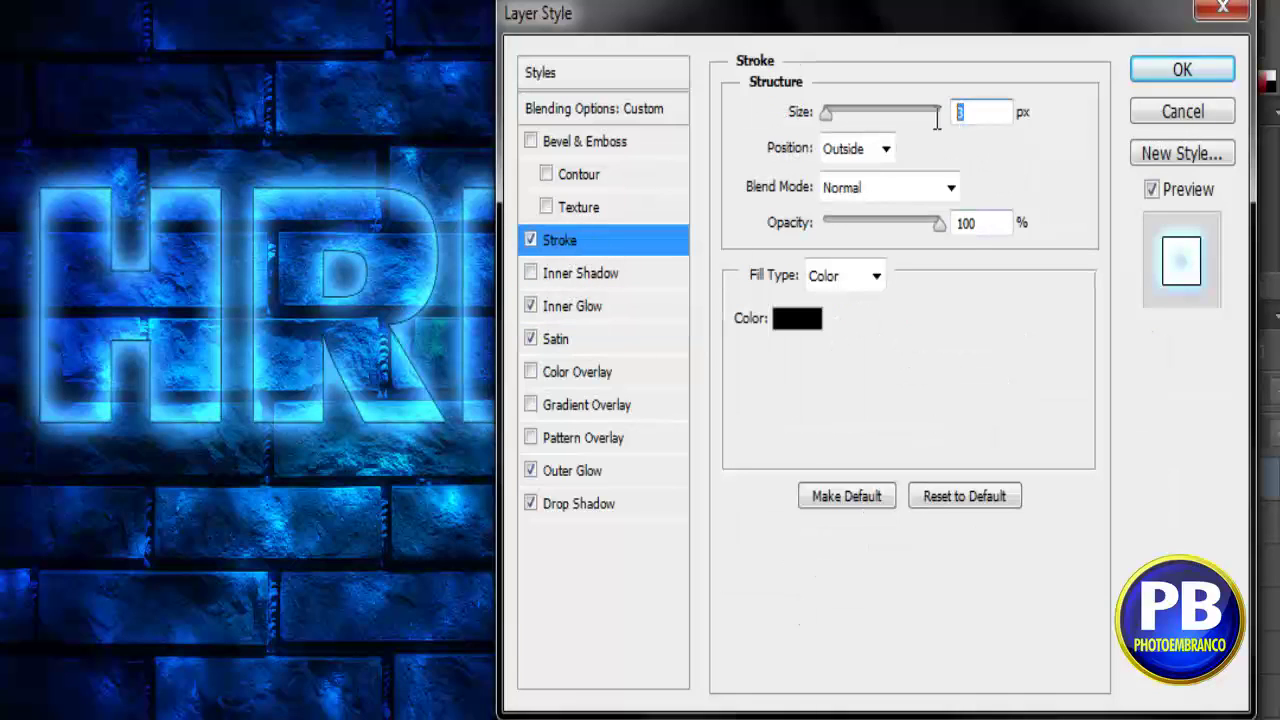
pyautogui.write('9')
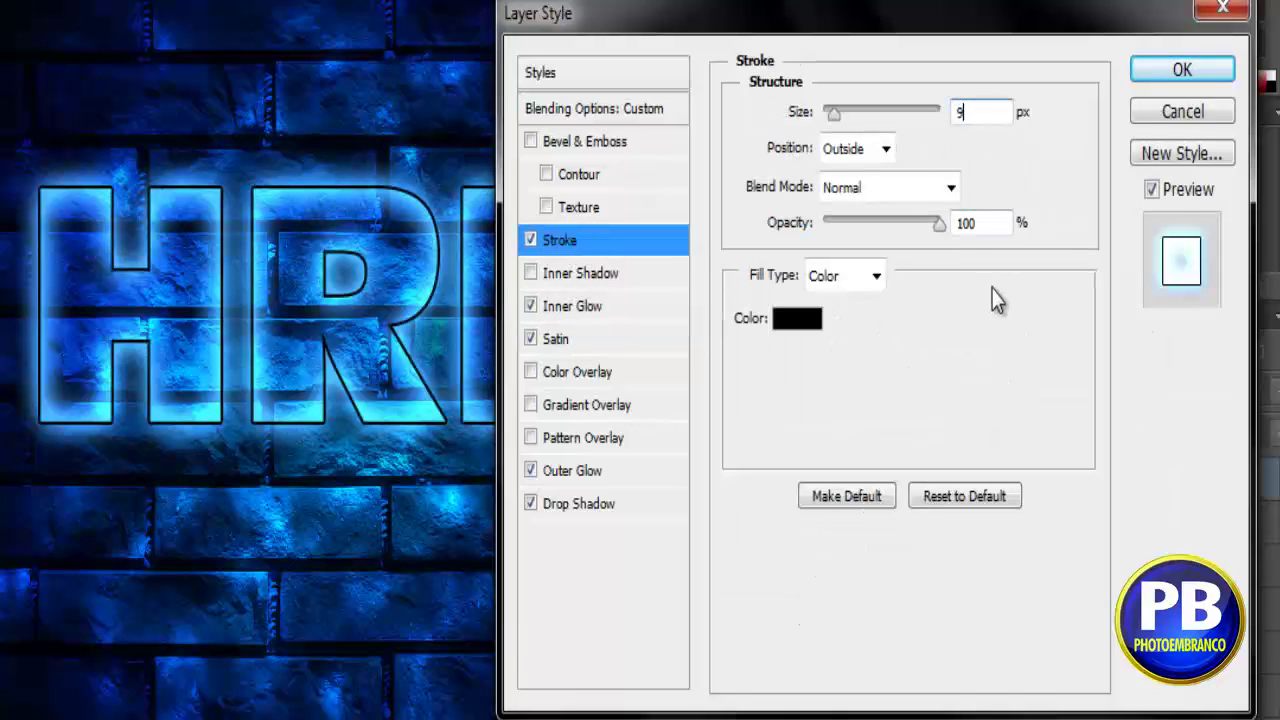
pyautogui.press('Return')
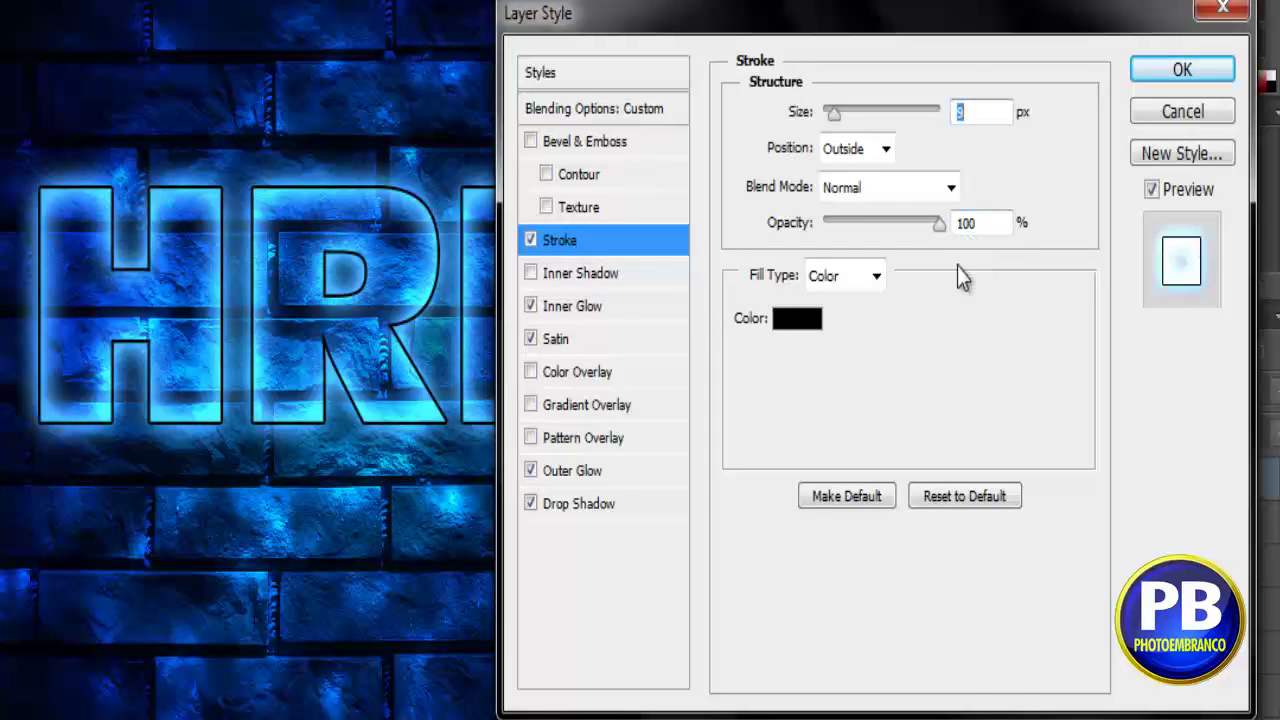
# - Make the stroke colour light blue 4bacff and apply the layer style
pyautogui.click(796, 320)
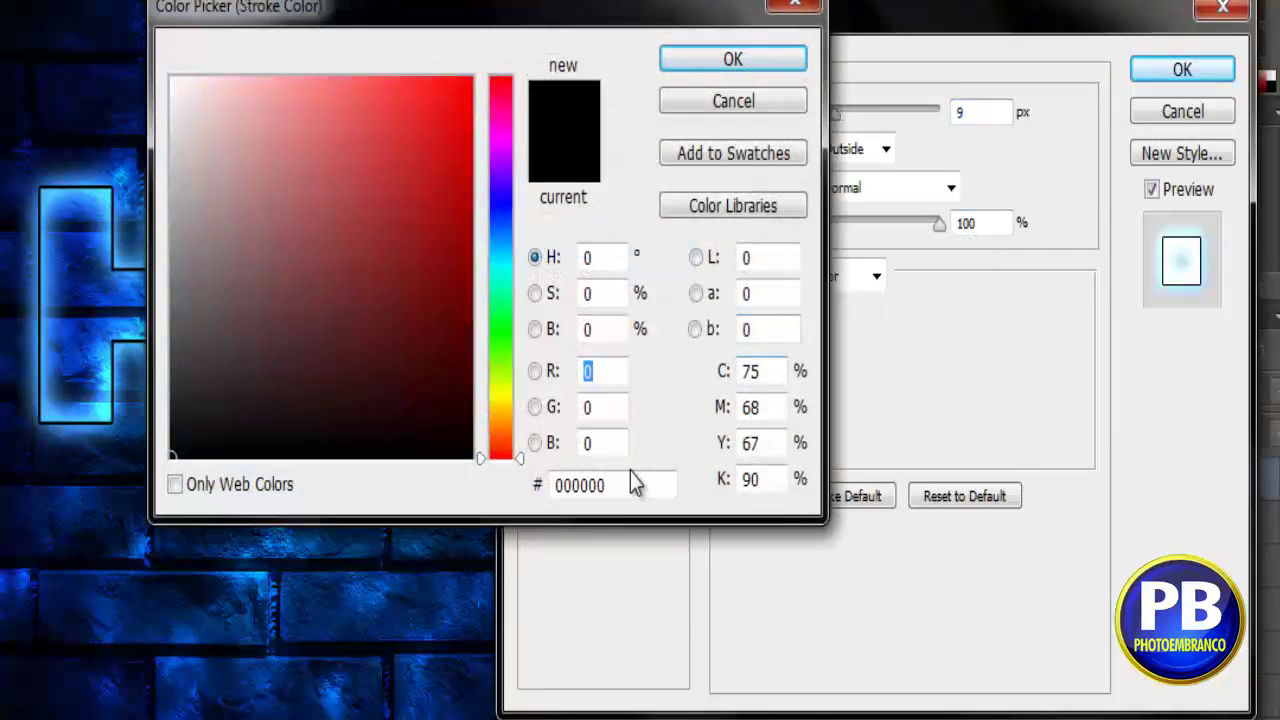
pyautogui.moveTo(620, 484); pyautogui.dragTo(531, 500)
pyautogui.rightClick(566, 487)
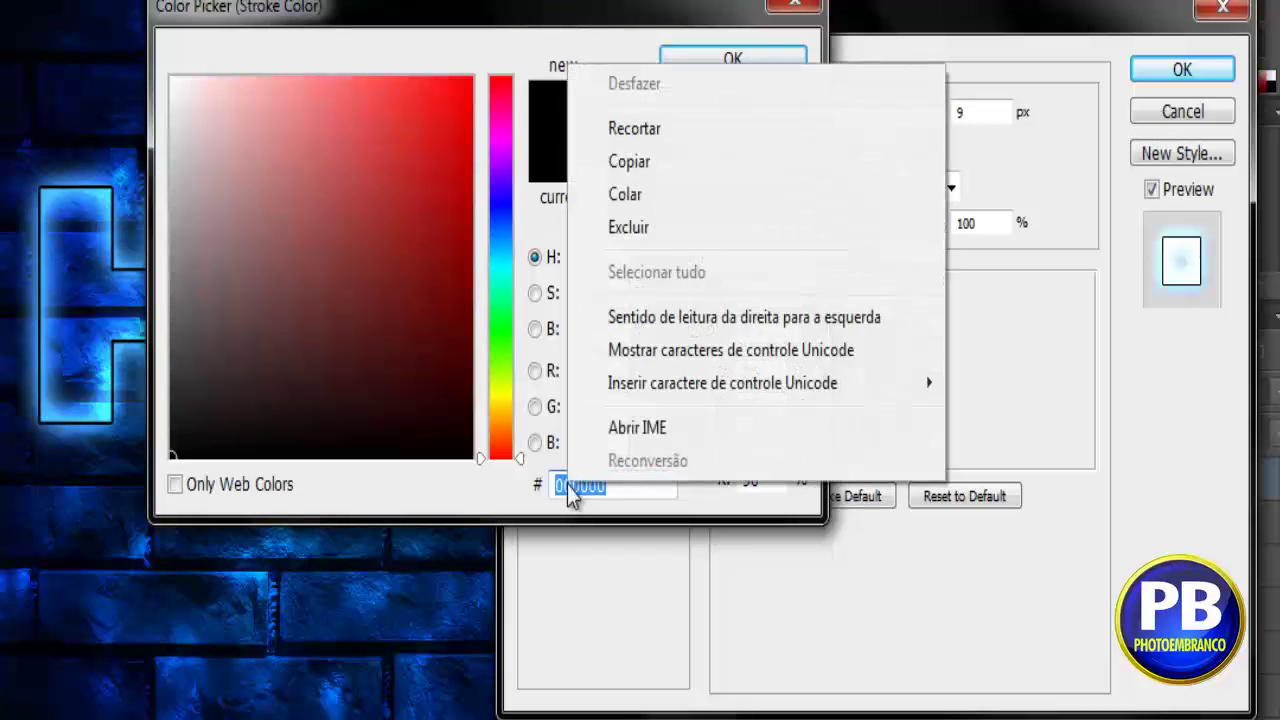
pyautogui.click(637, 196)
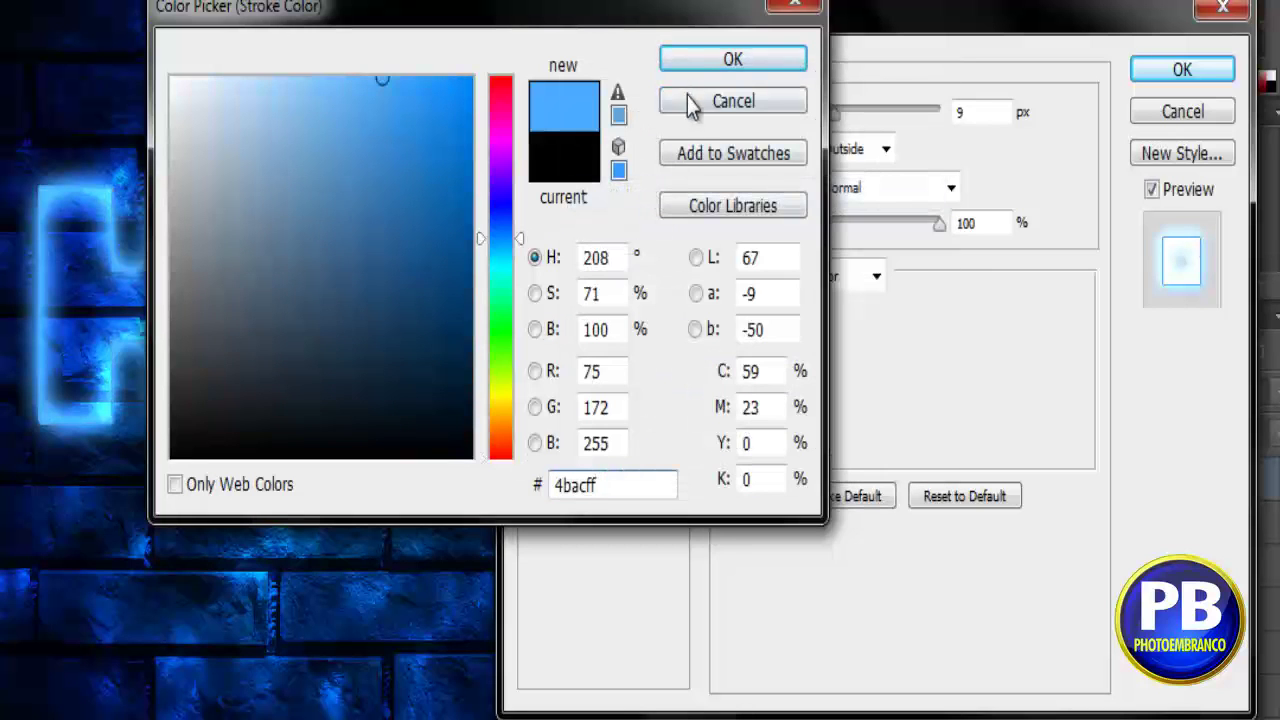
pyautogui.click(705, 56)
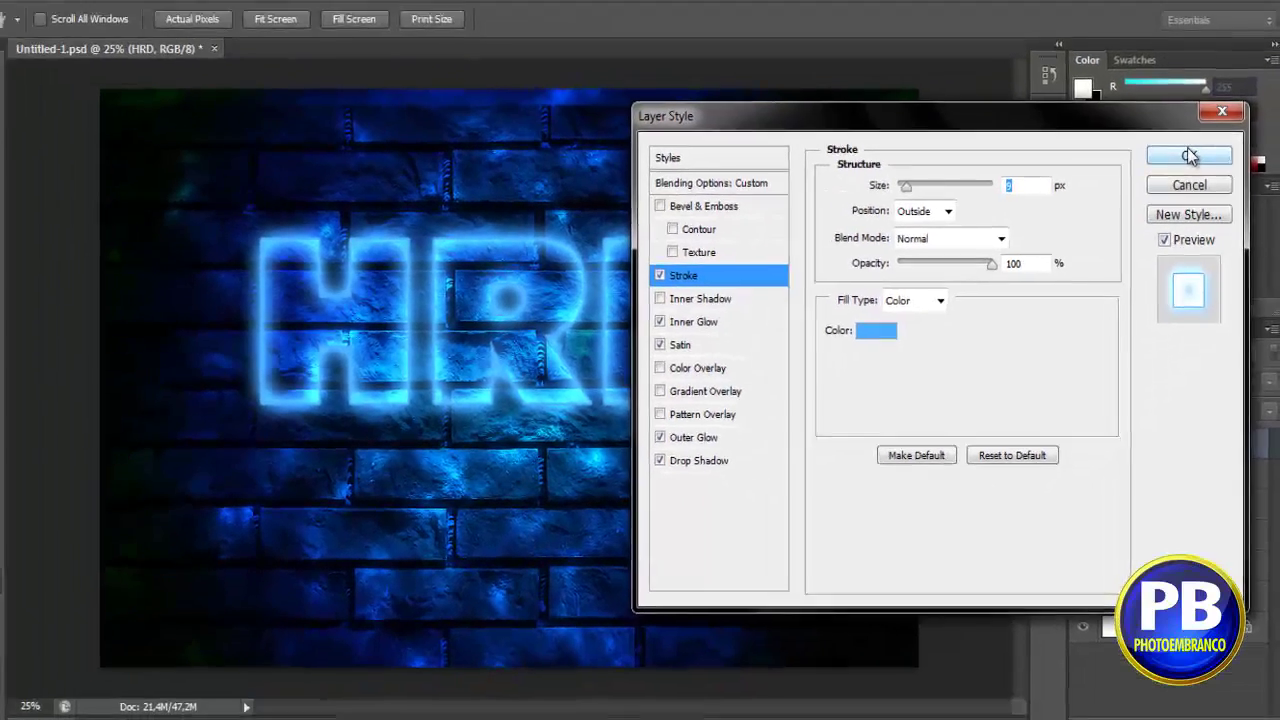
pyautogui.click(1185, 108)
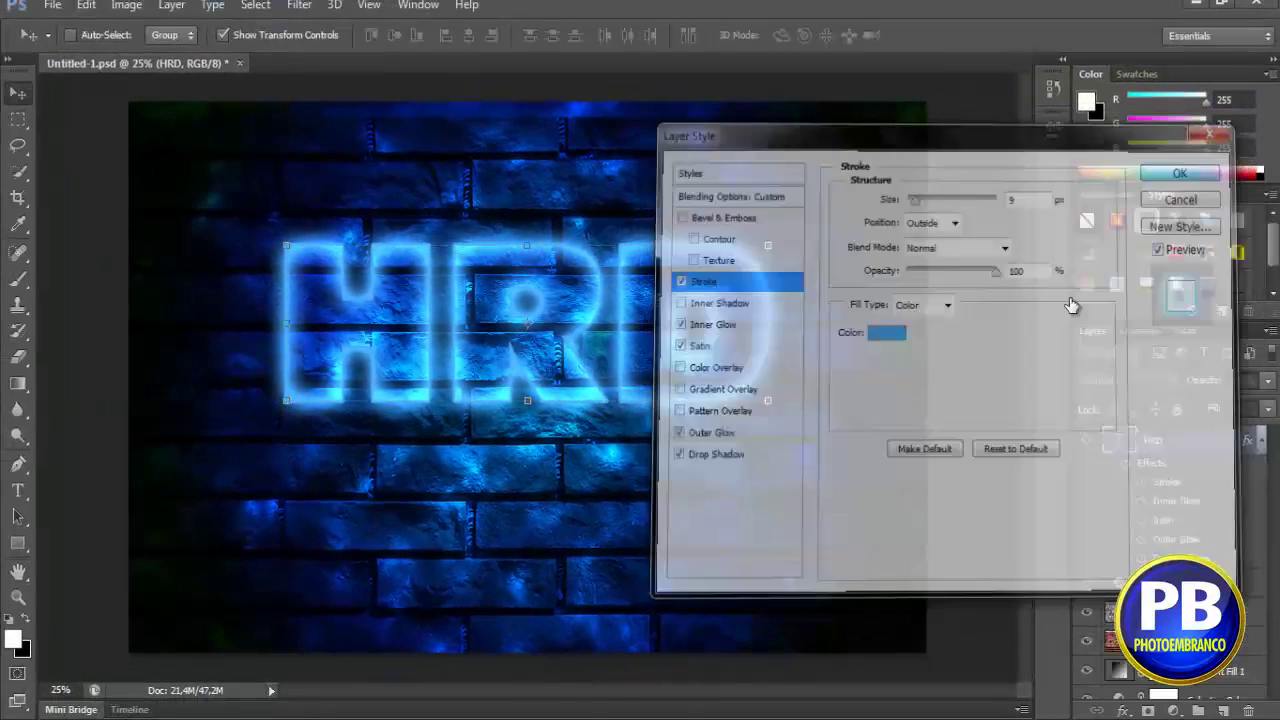
# - Duplicate HRD, place the copy beneath the original, and convert it to a smart object
pyautogui.click(1262, 444)
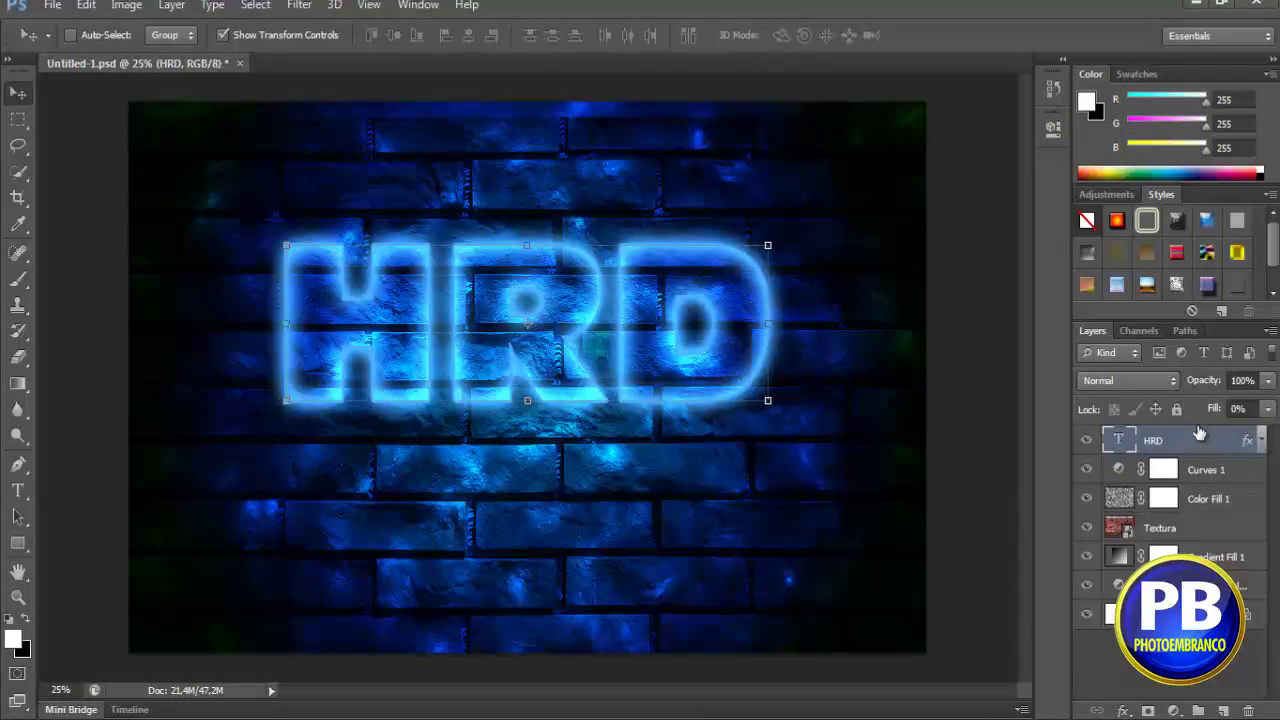
pyautogui.hotkey('ctrl', 'j')
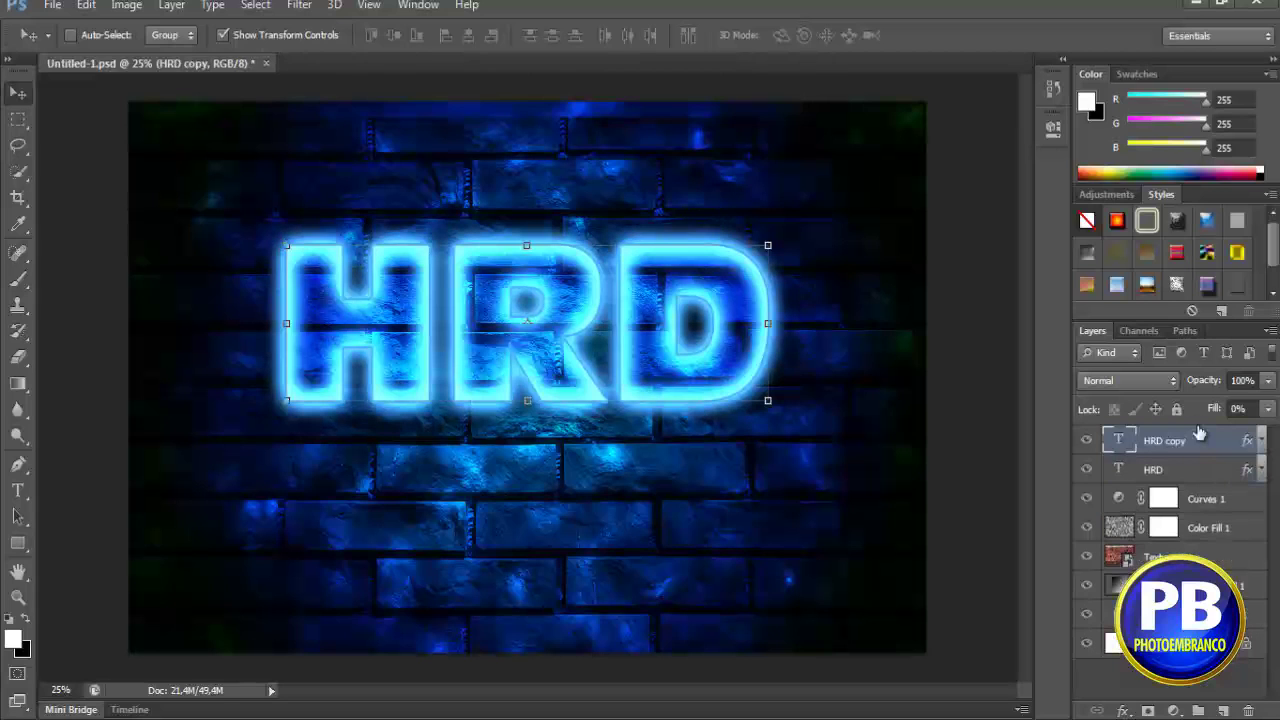
pyautogui.moveTo(1178, 443); pyautogui.dragTo(1153, 478)
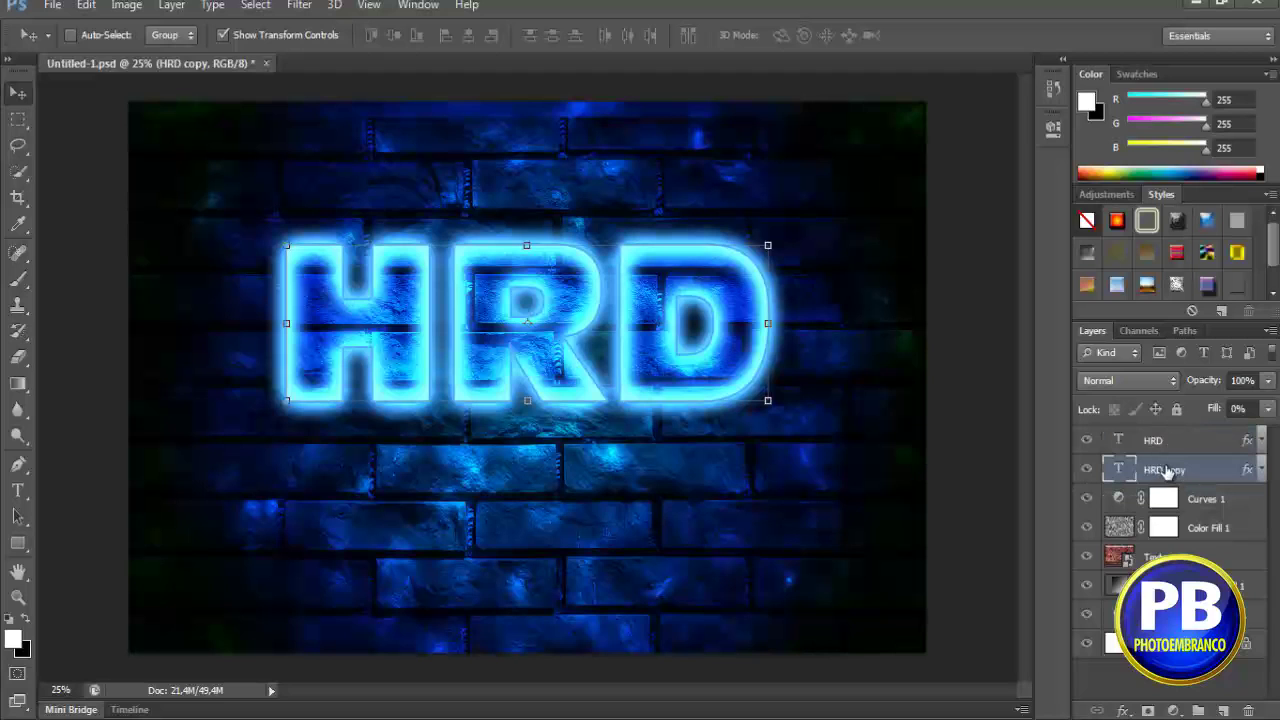
pyautogui.rightClick(1135, 470)
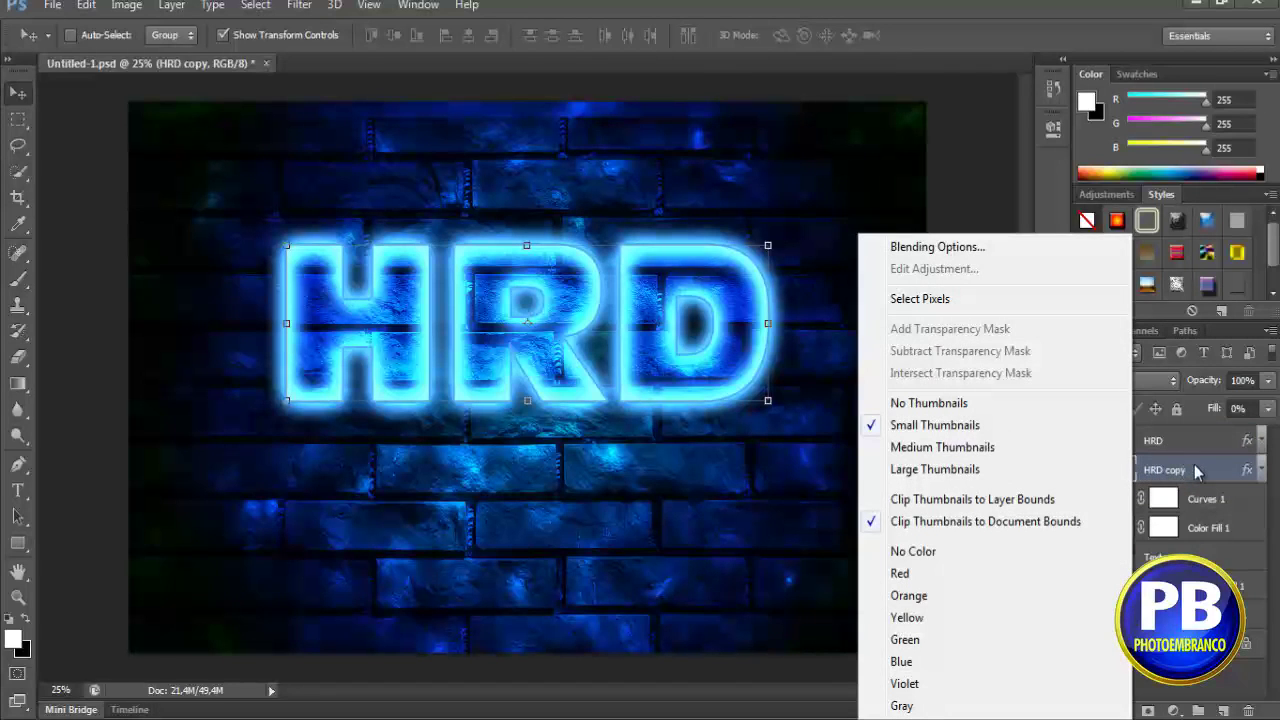
pyautogui.click(1197, 472)
pyautogui.rightClick(1197, 472)
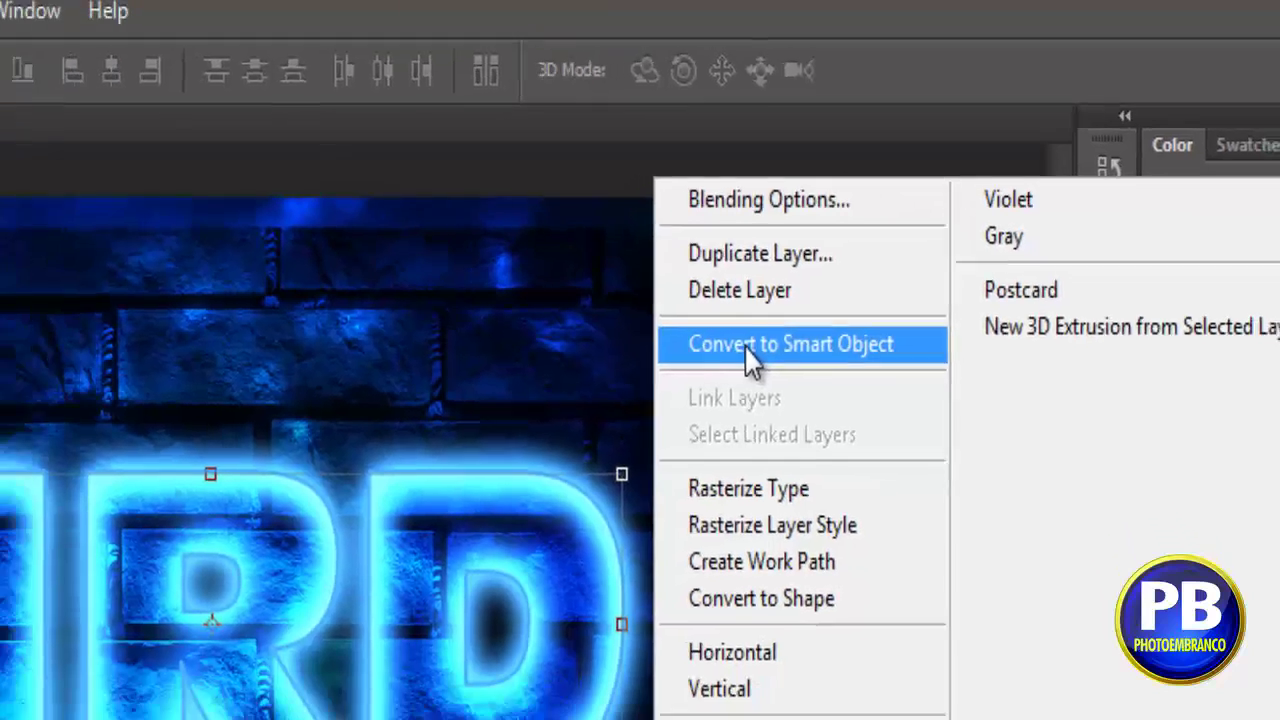
pyautogui.click(716, 396)
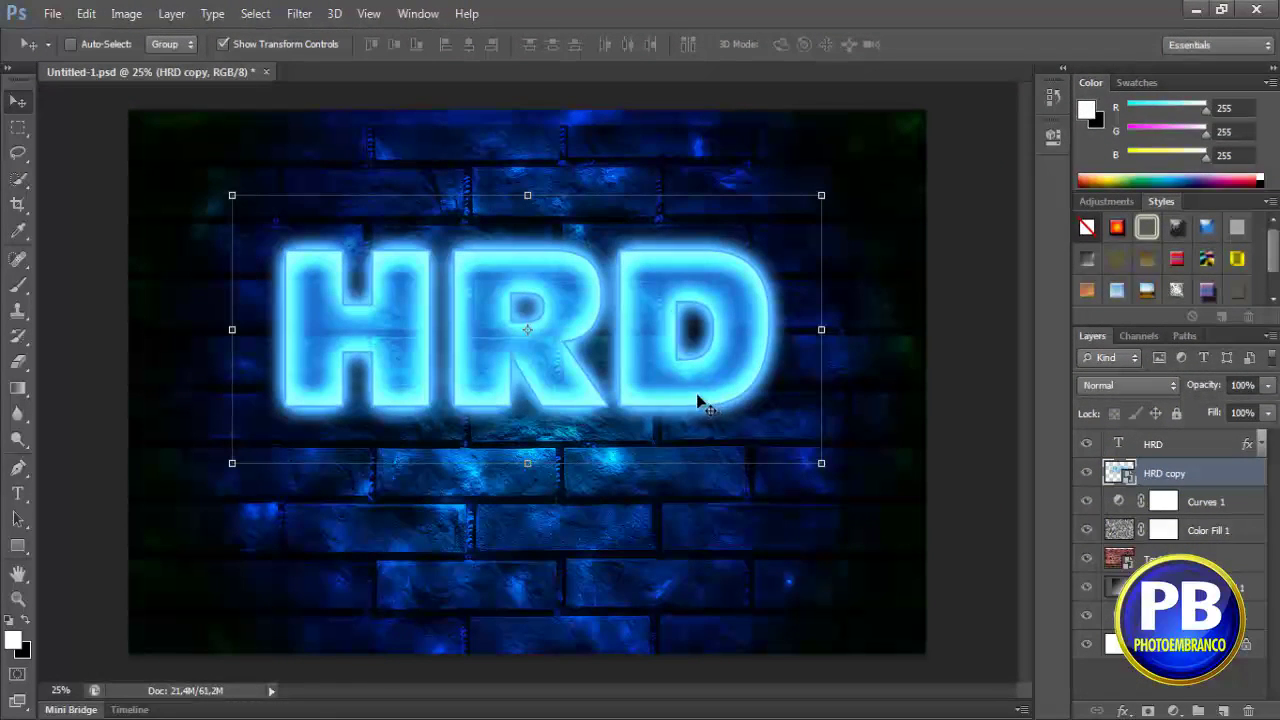
# - Apply a Motion Blur of 0° angle and 344 px distance to HRD copy
pyautogui.click(300, 14)
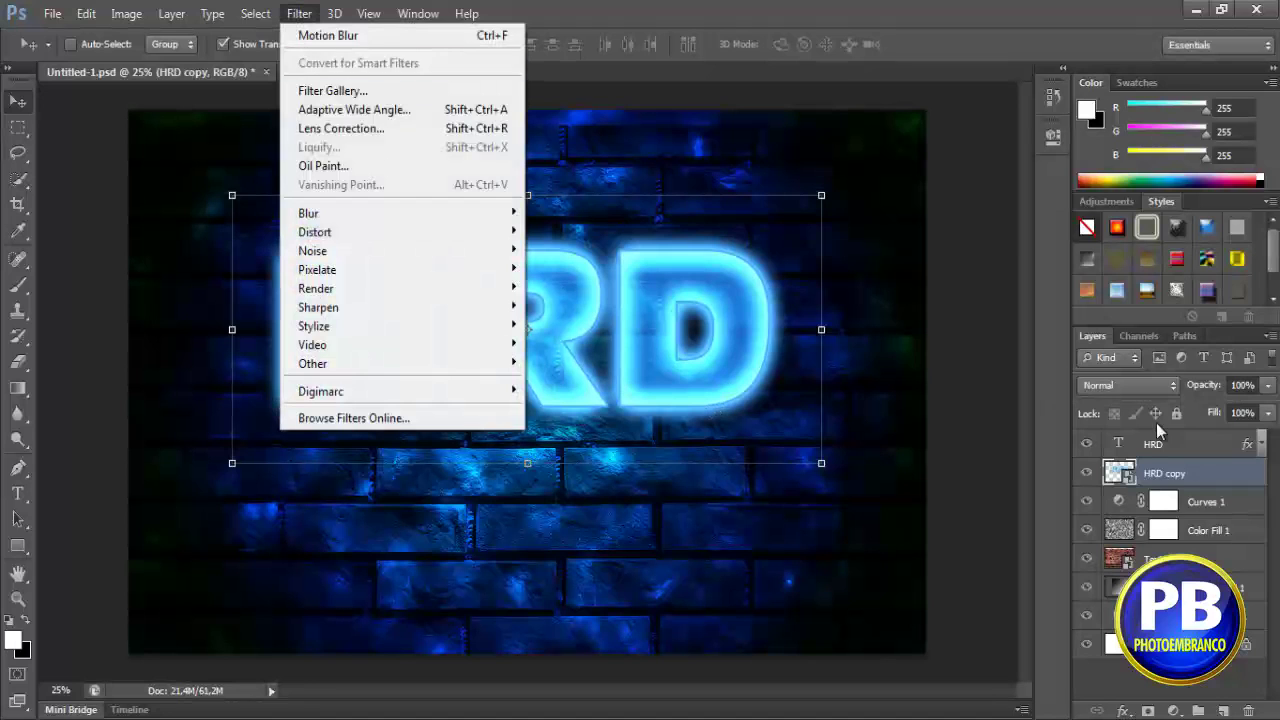
pyautogui.click(1182, 478)
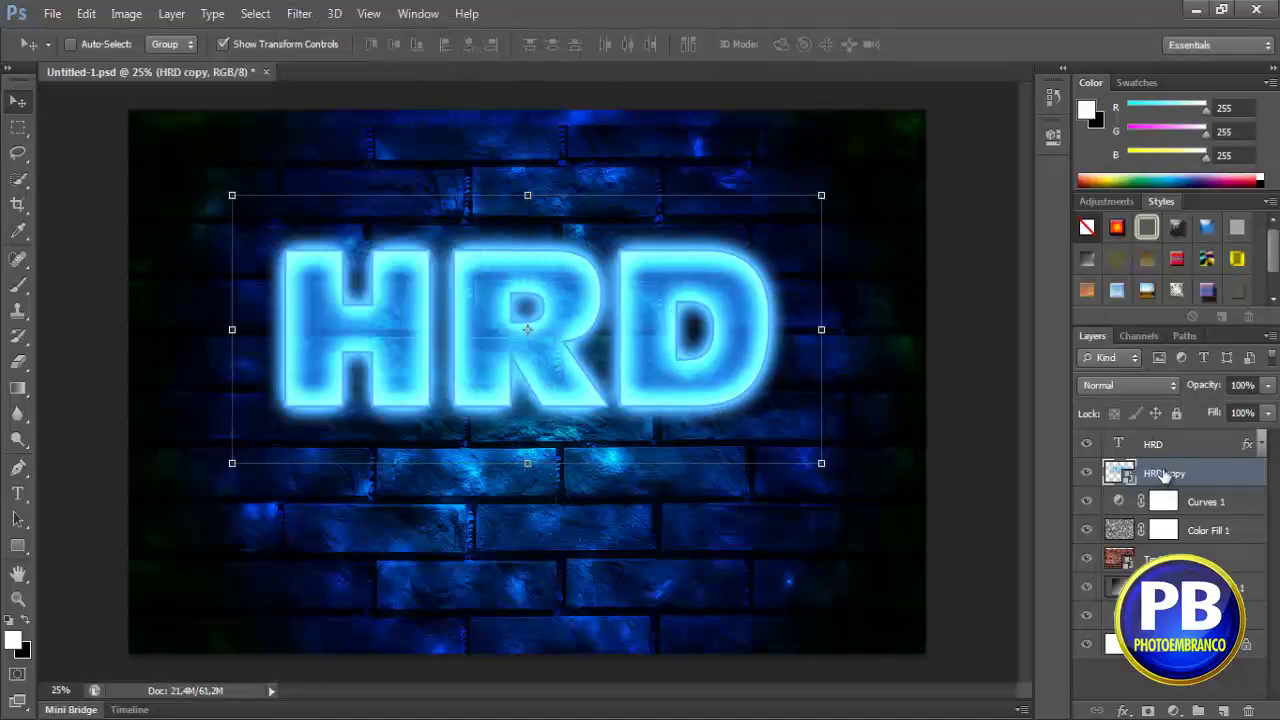
pyautogui.click(299, 14)
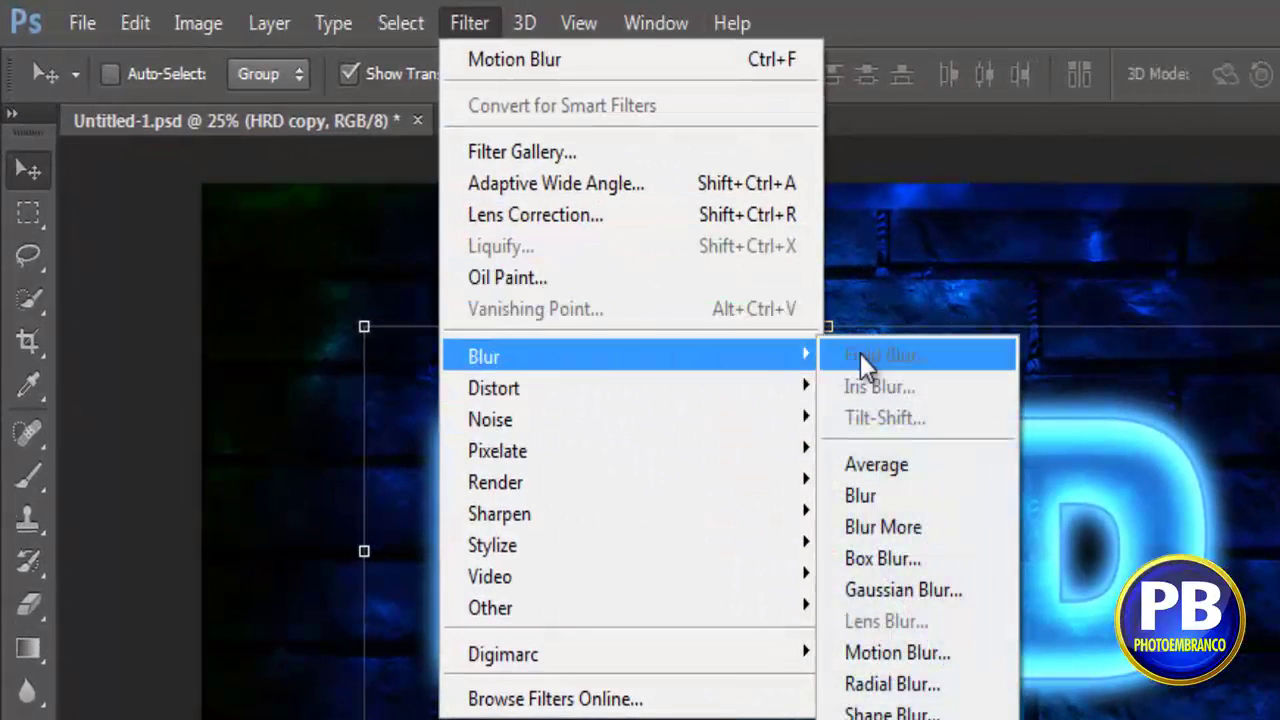
pyautogui.click(915, 660)
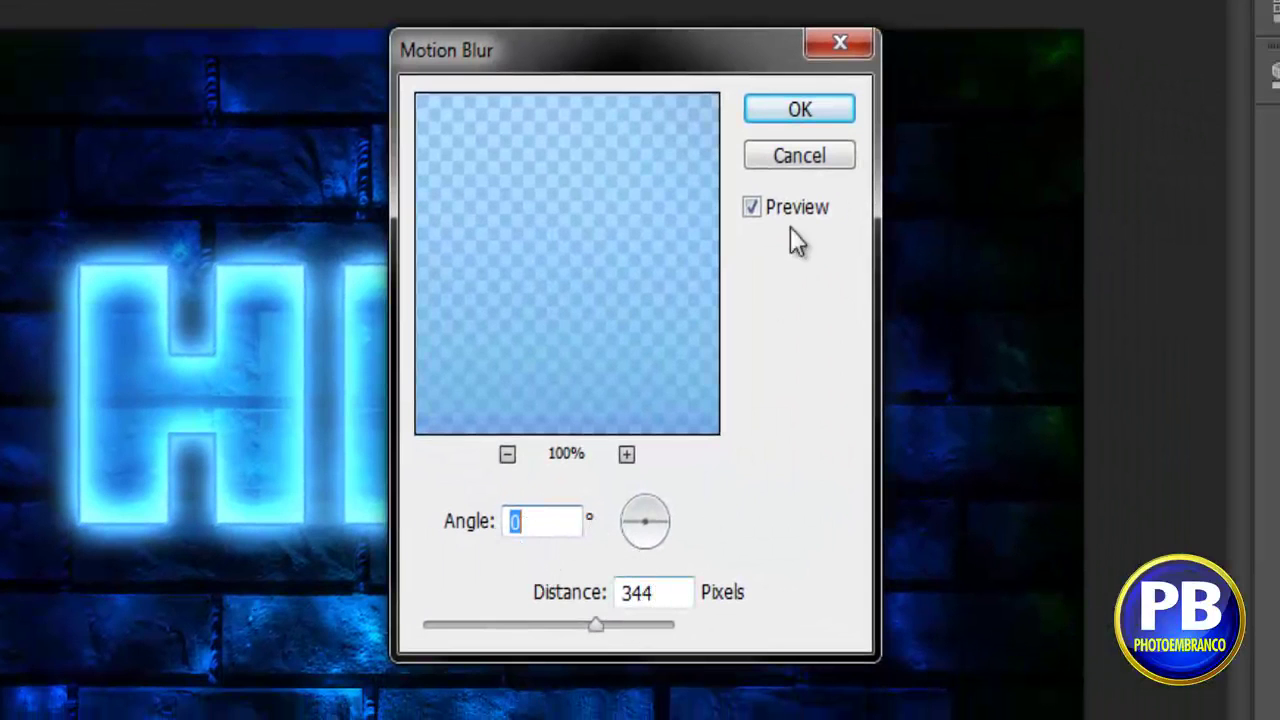
pyautogui.click(803, 108)
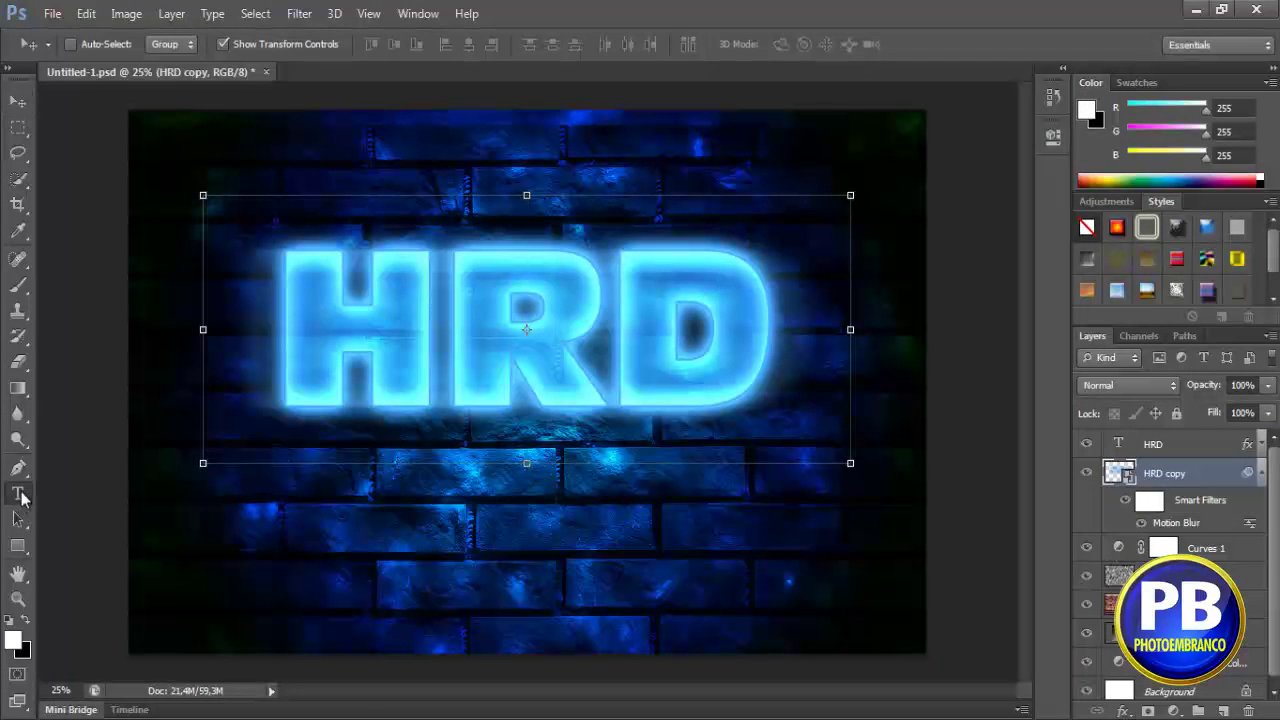
# - Add a text line reading 'Photoembranco' below the HRD title
pyautogui.click(18, 493)
pyautogui.click(334, 512)
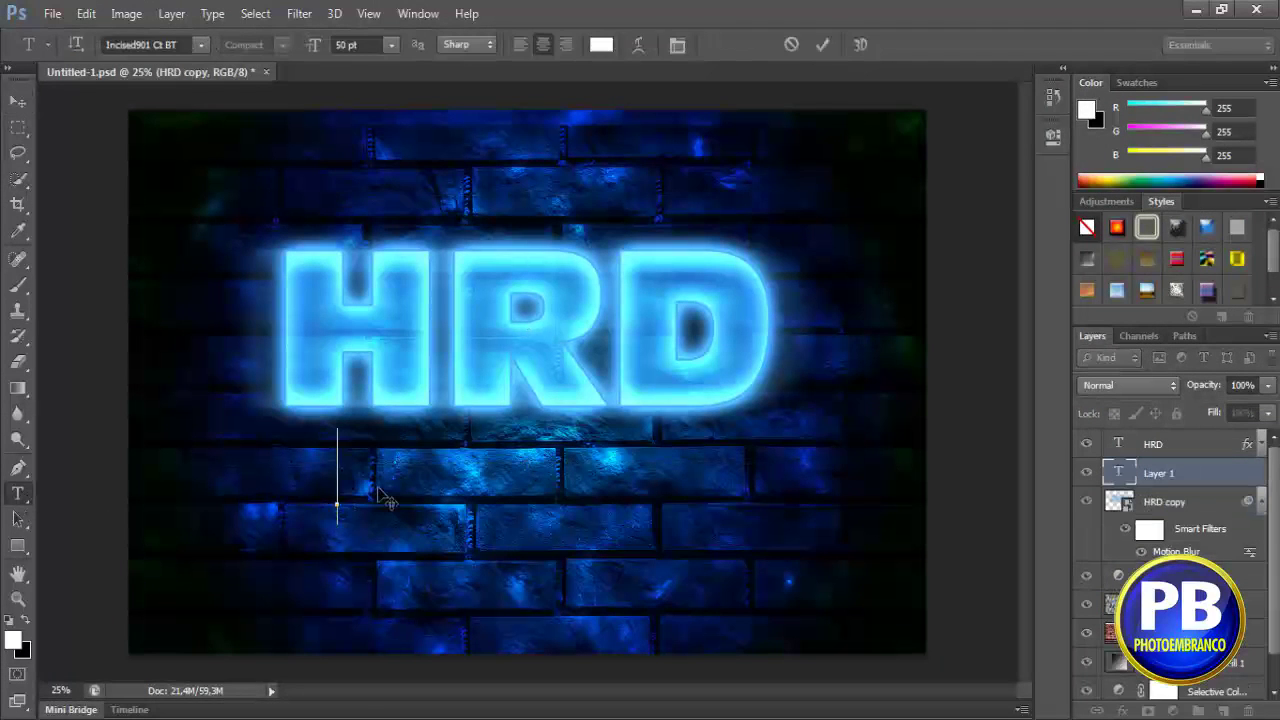
pyautogui.write('Phot')
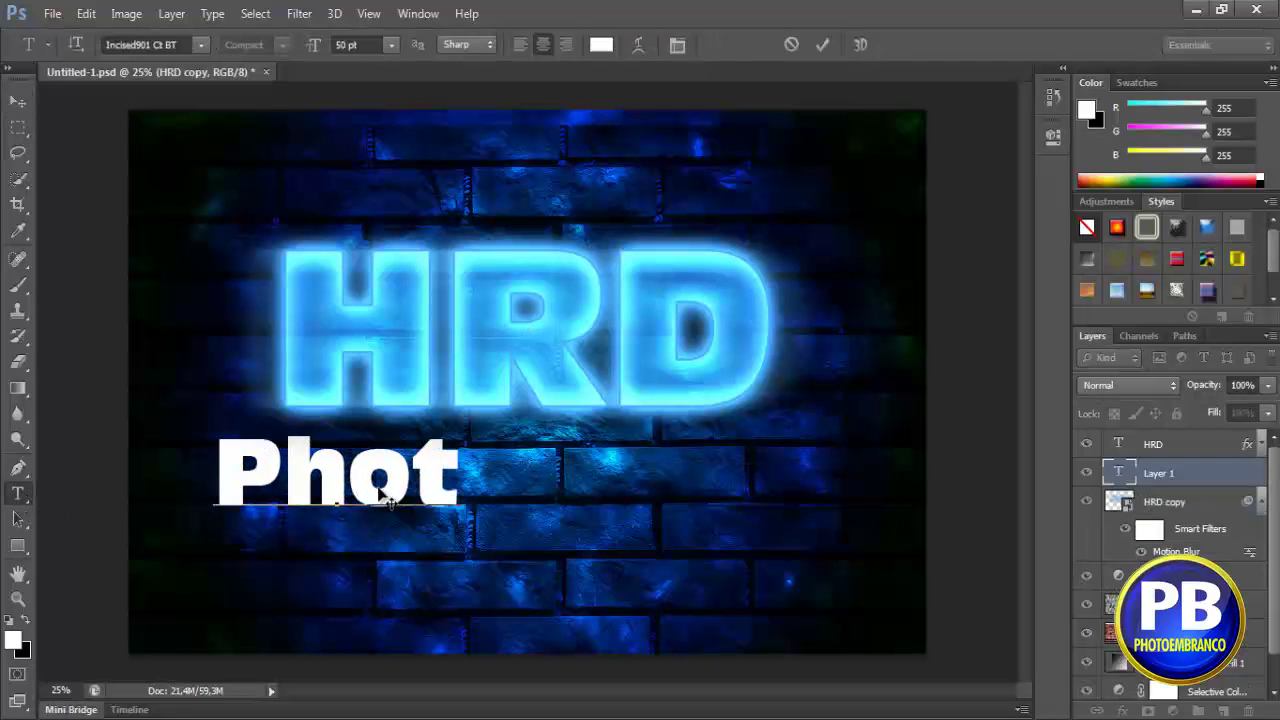
pyautogui.write('oemb')
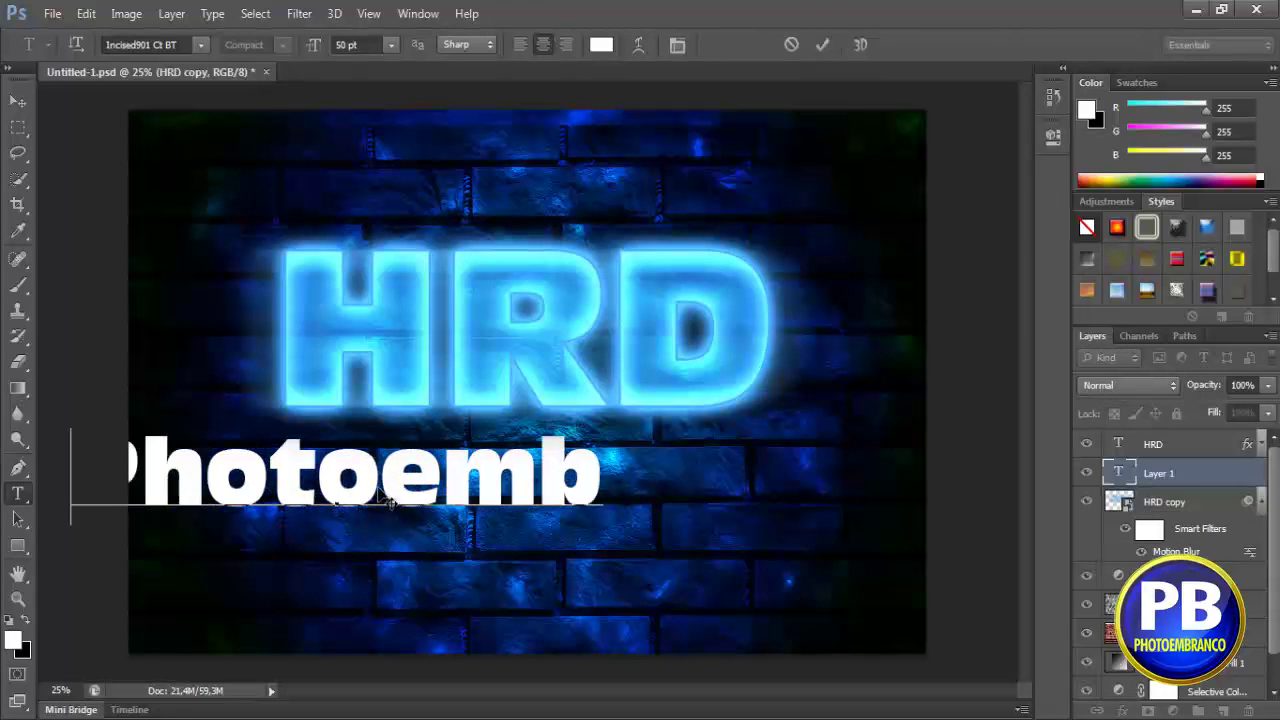
pyautogui.write('ranco')
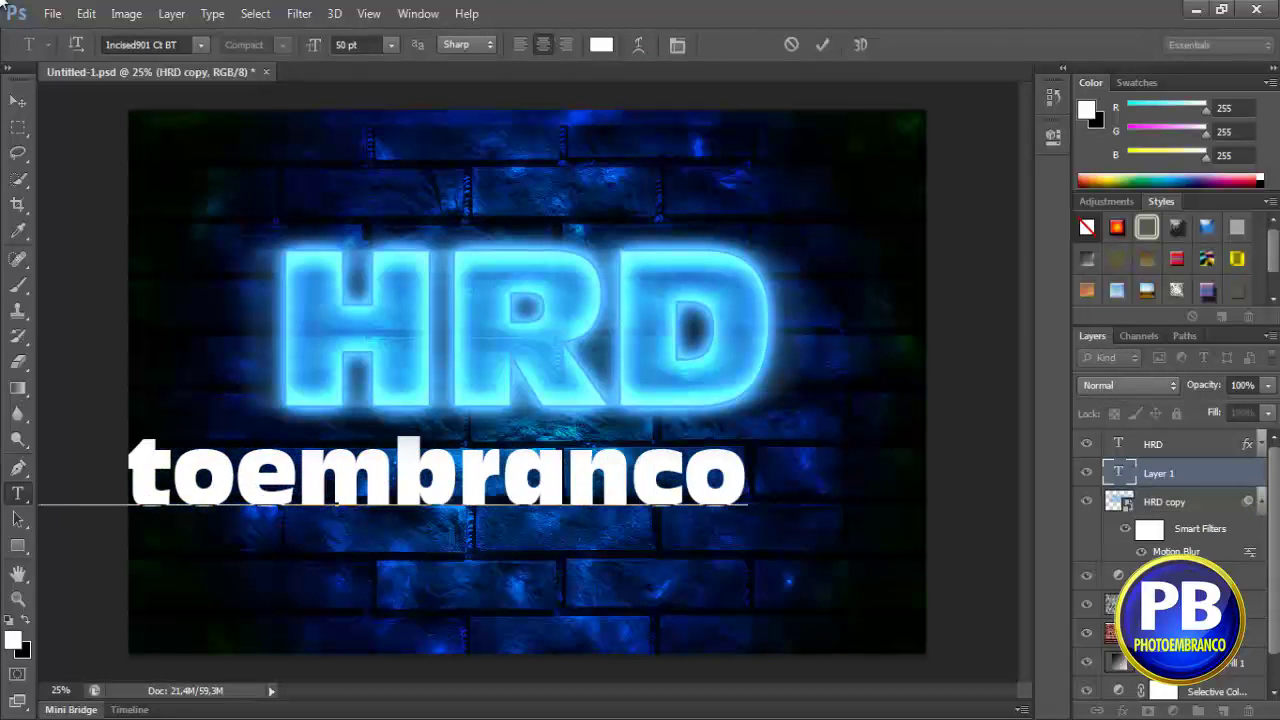
# - Change the Photoembranco text font to Newtown
pyautogui.doubleClick(353, 488)
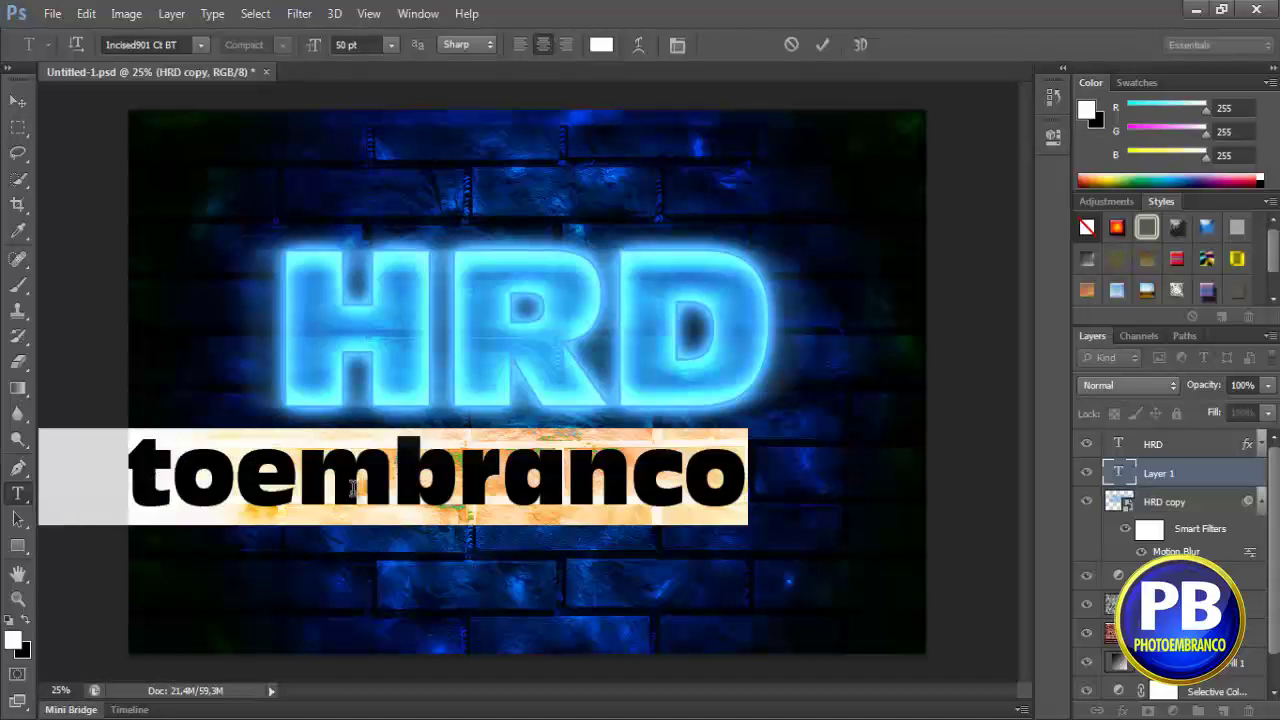
pyautogui.click(160, 40)
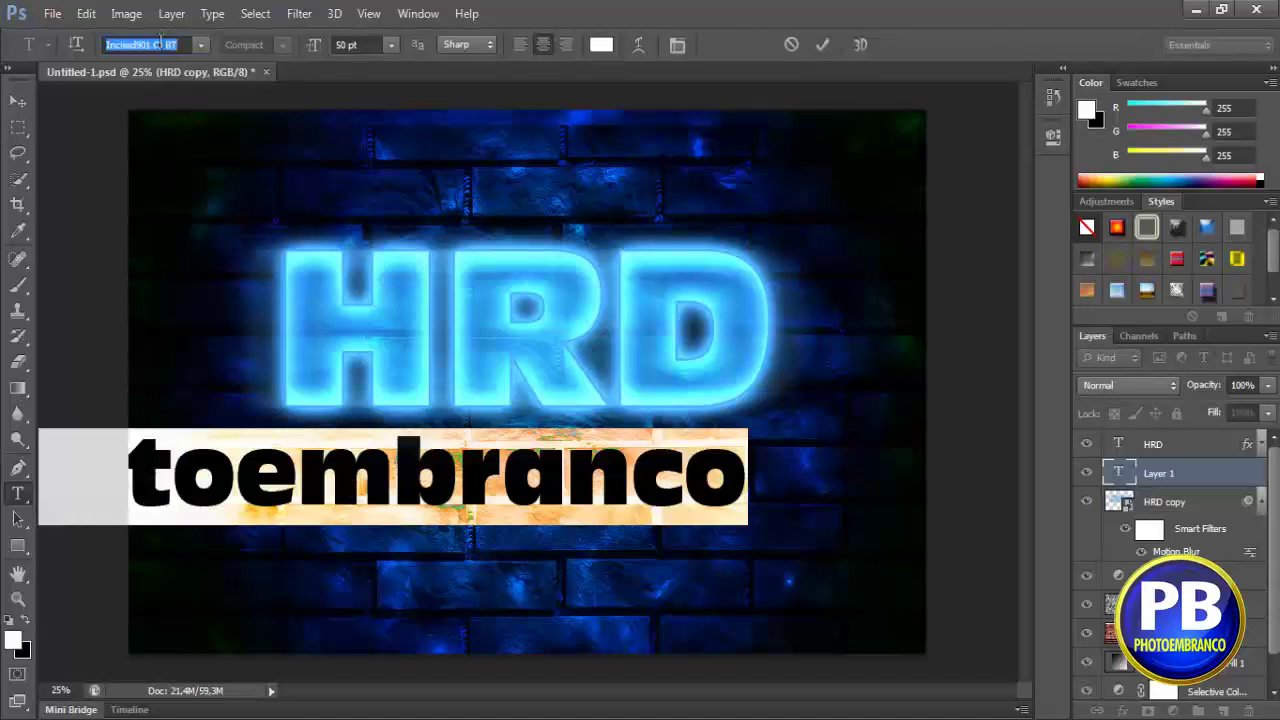
pyautogui.write('Network')
pyautogui.click(200, 45)
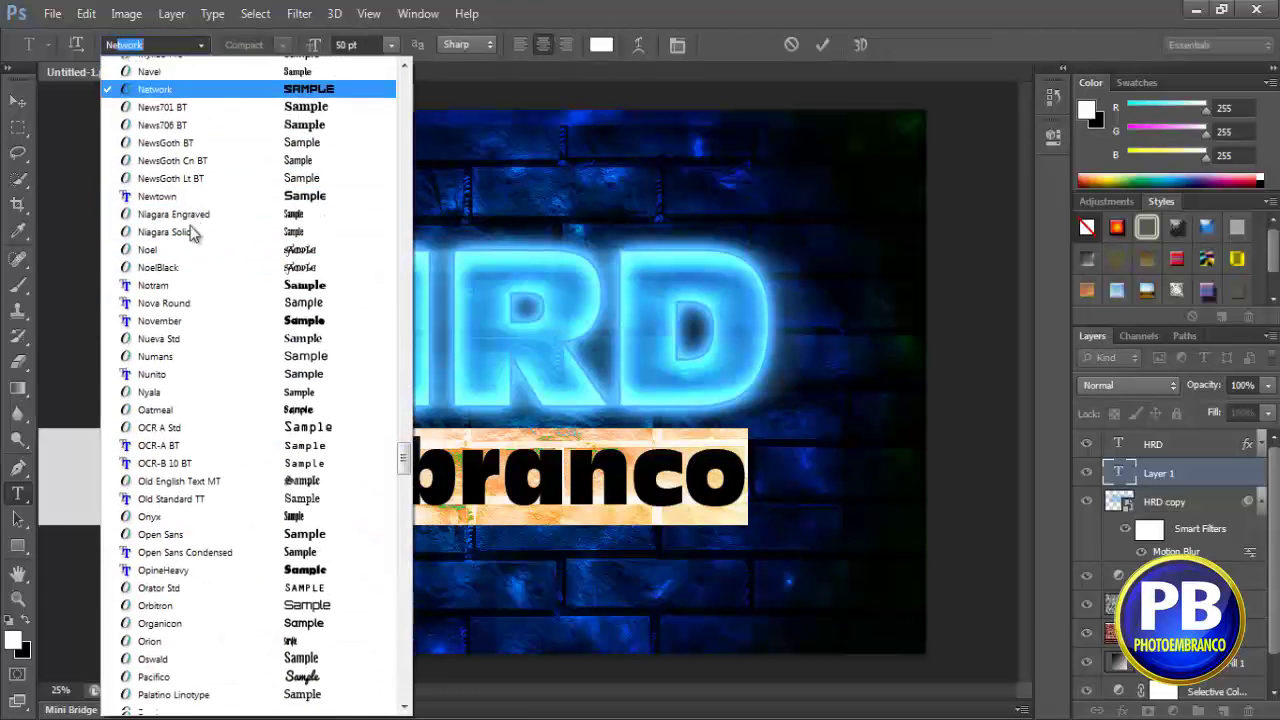
pyautogui.click(185, 226)
# - Centre Photoembranco under HRD and stack its layer above HRD
pyautogui.click(18, 101)
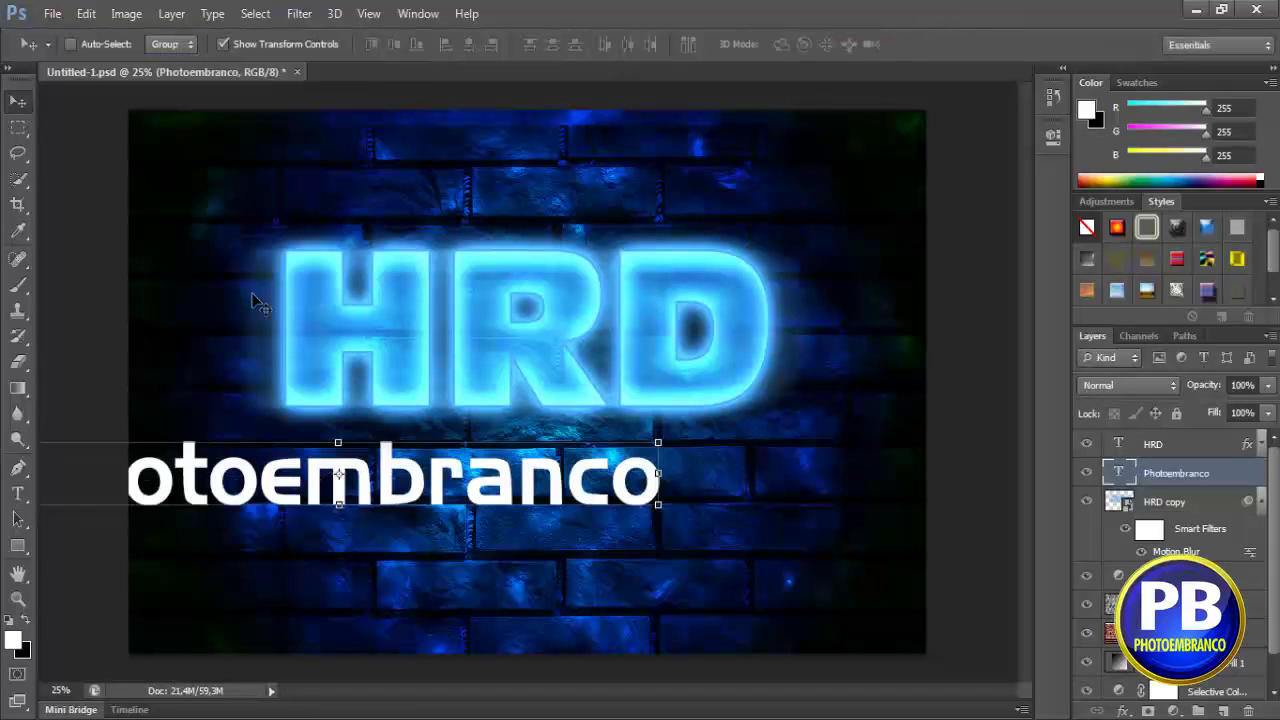
pyautogui.moveTo(375, 482)
pyautogui.mouseDown()
pyautogui.moveTo(630, 478)
pyautogui.moveTo(532, 485)
pyautogui.mouseUp()
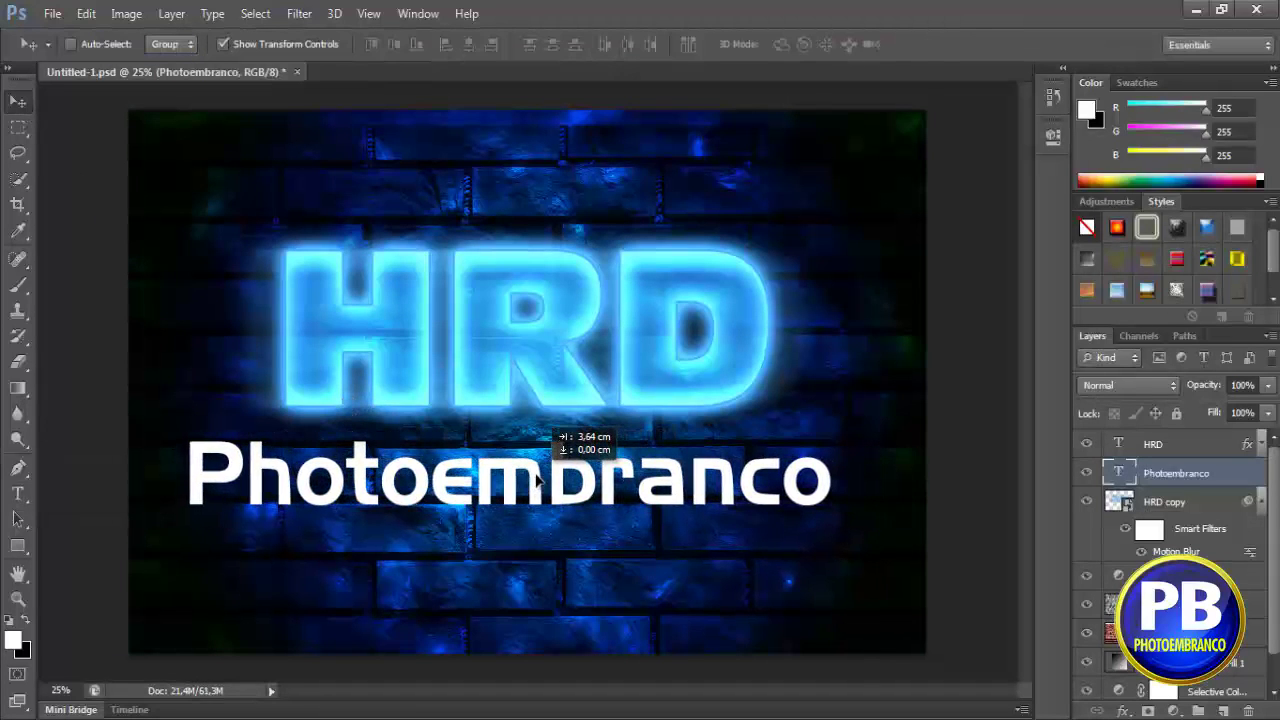
pyautogui.click(1262, 505)
pyautogui.click(1162, 447)
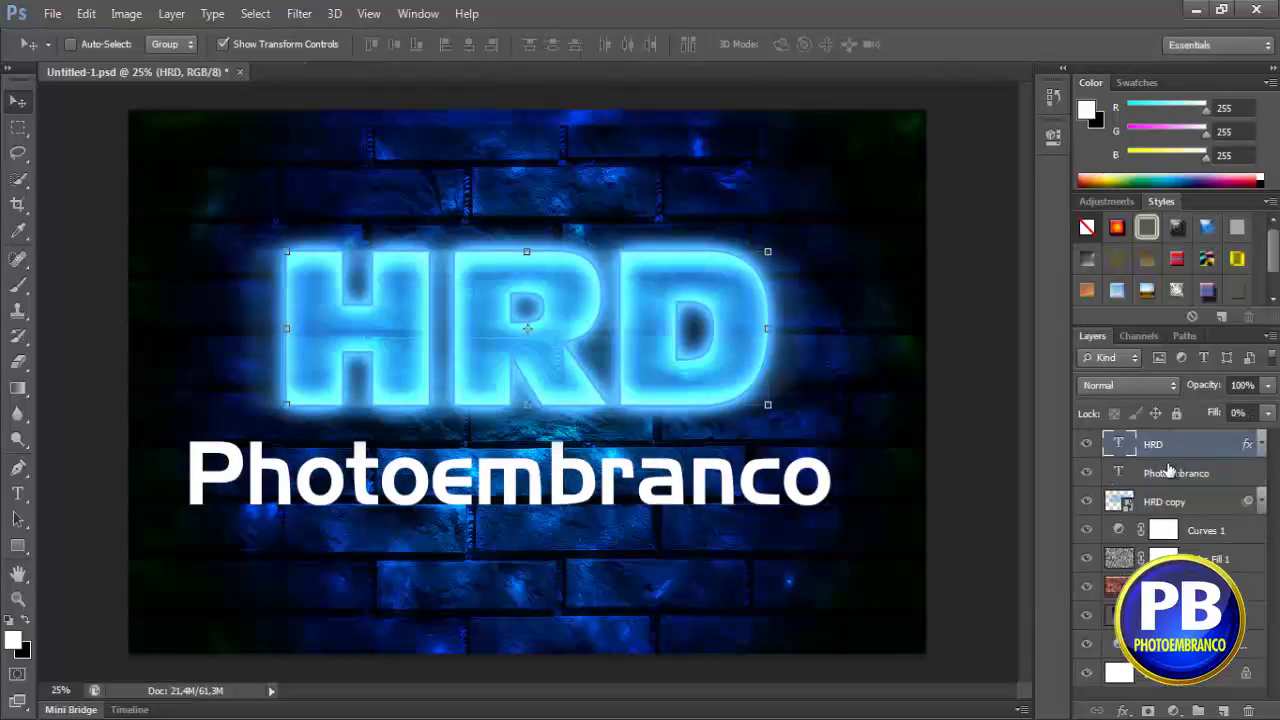
pyautogui.click(1174, 476)
pyautogui.moveTo(1175, 478); pyautogui.dragTo(1175, 446)
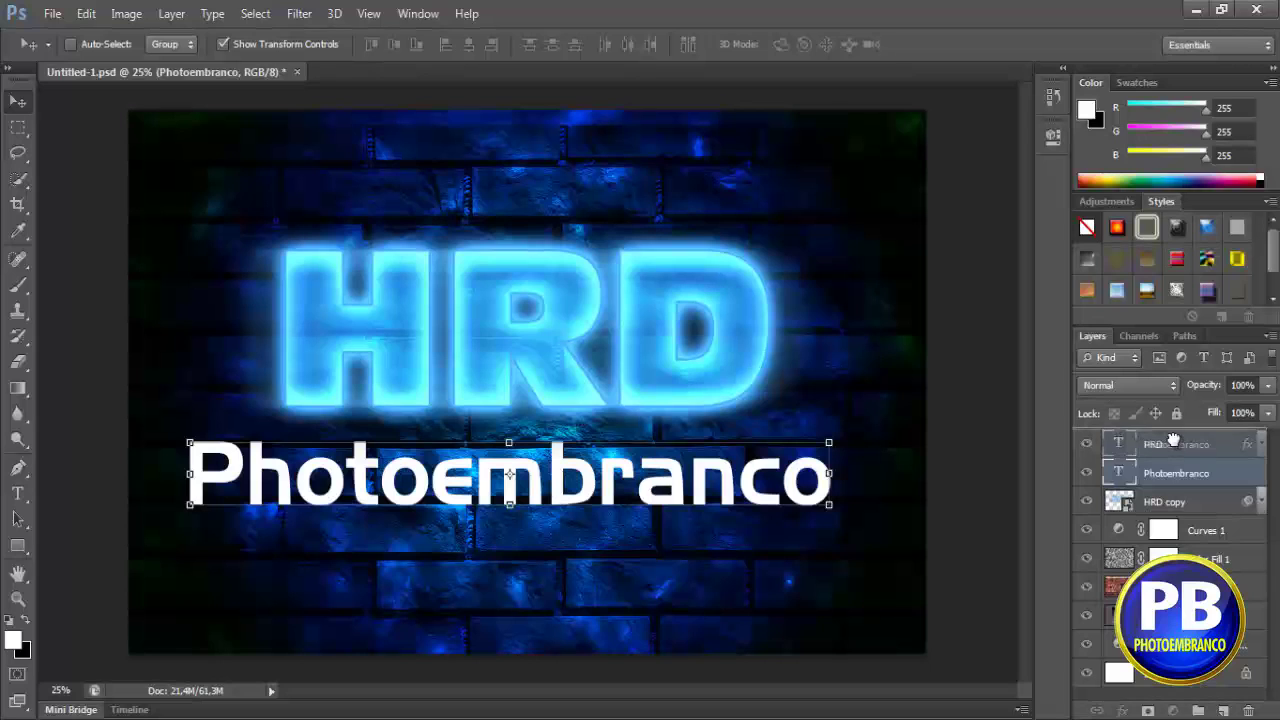
# - Copy HRD's neon layer style and paste it onto the Photoembranco layer
pyautogui.click(1159, 476)
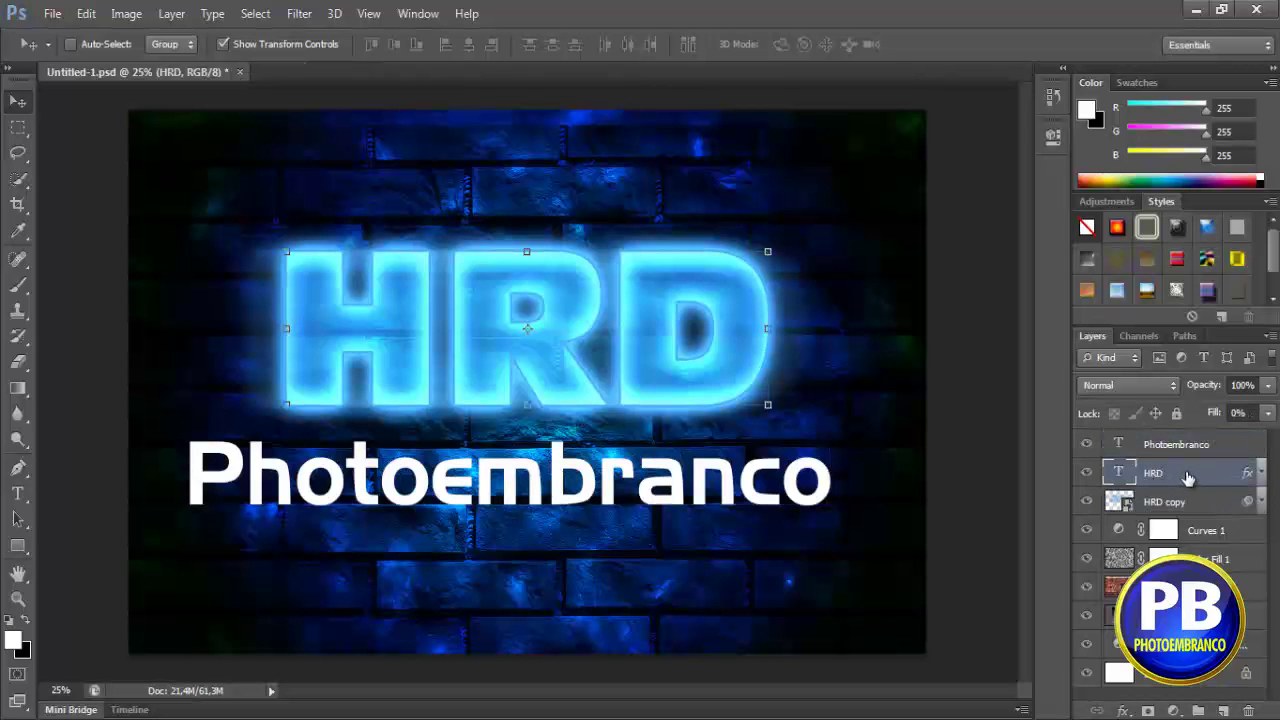
pyautogui.rightClick(1190, 470)
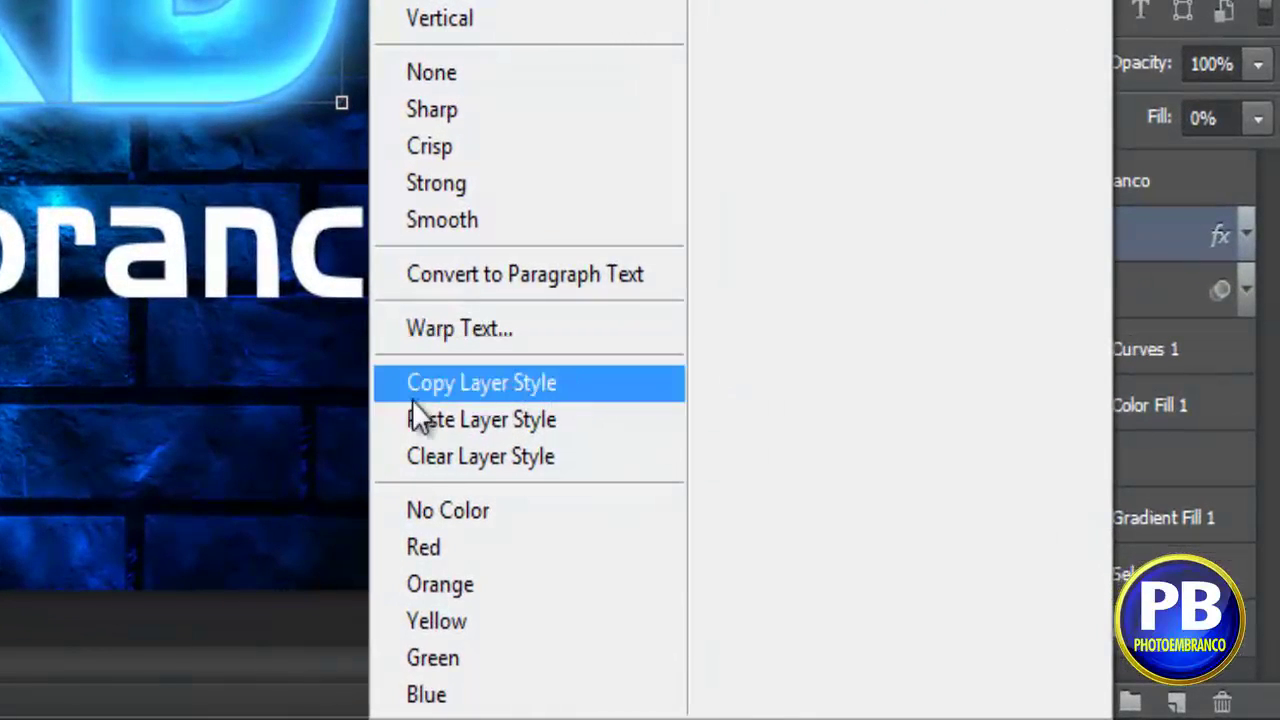
pyautogui.click(482, 388)
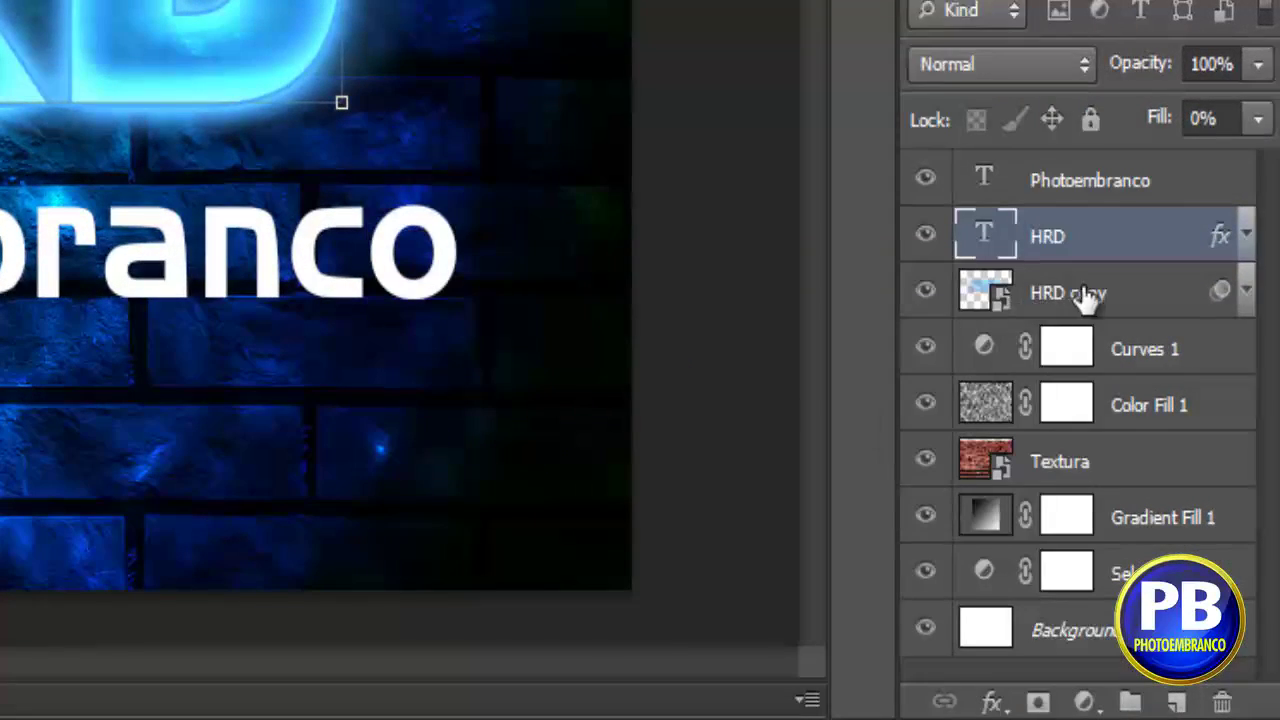
pyautogui.click(1100, 190)
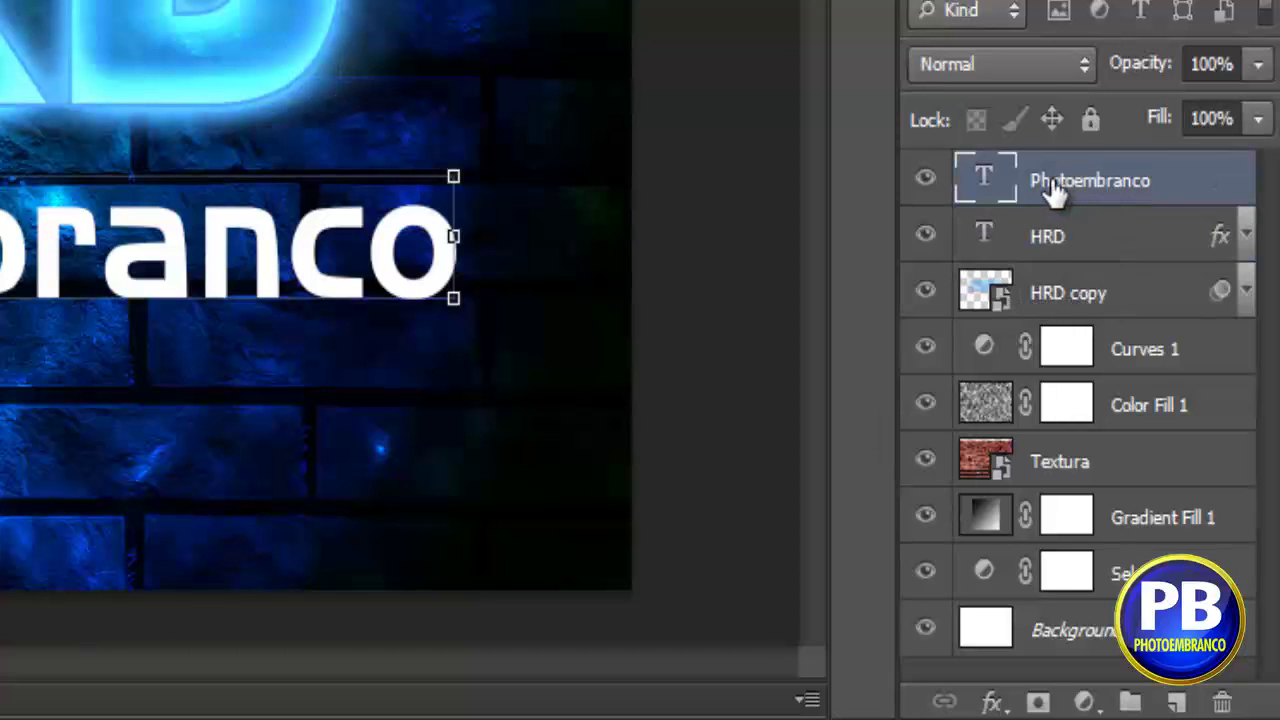
pyautogui.rightClick(1055, 192)
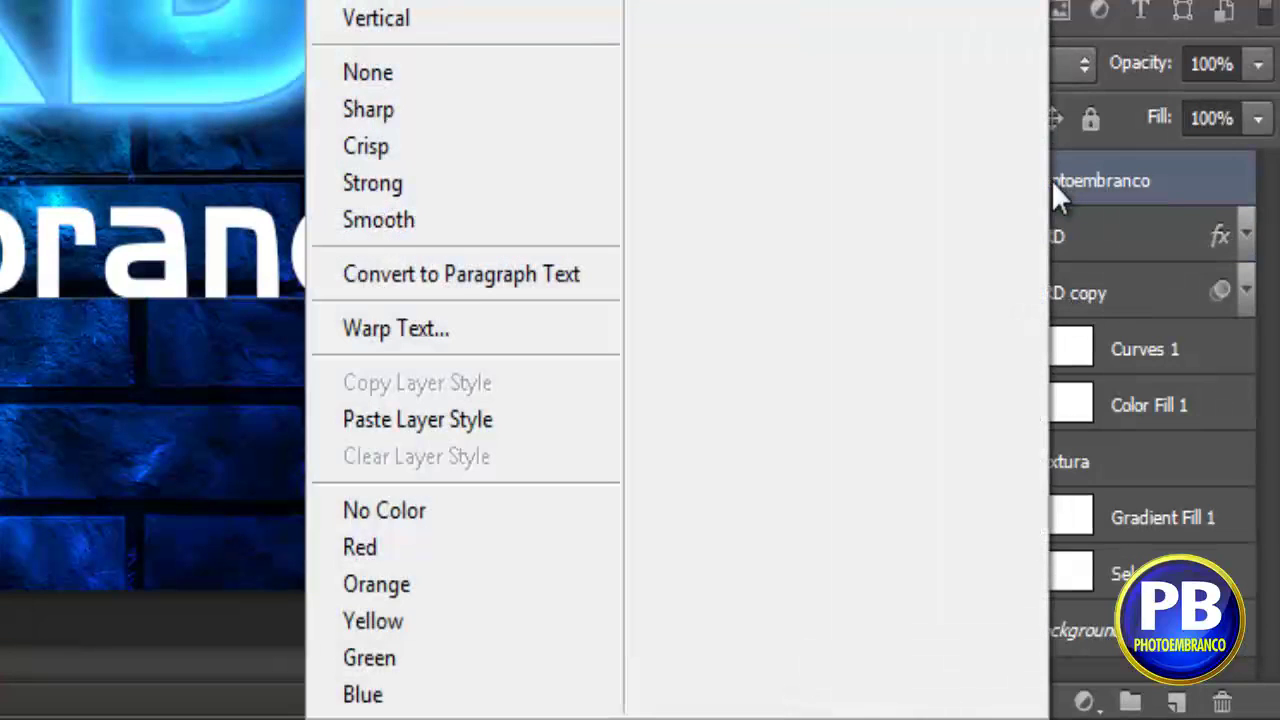
pyautogui.click(503, 419)
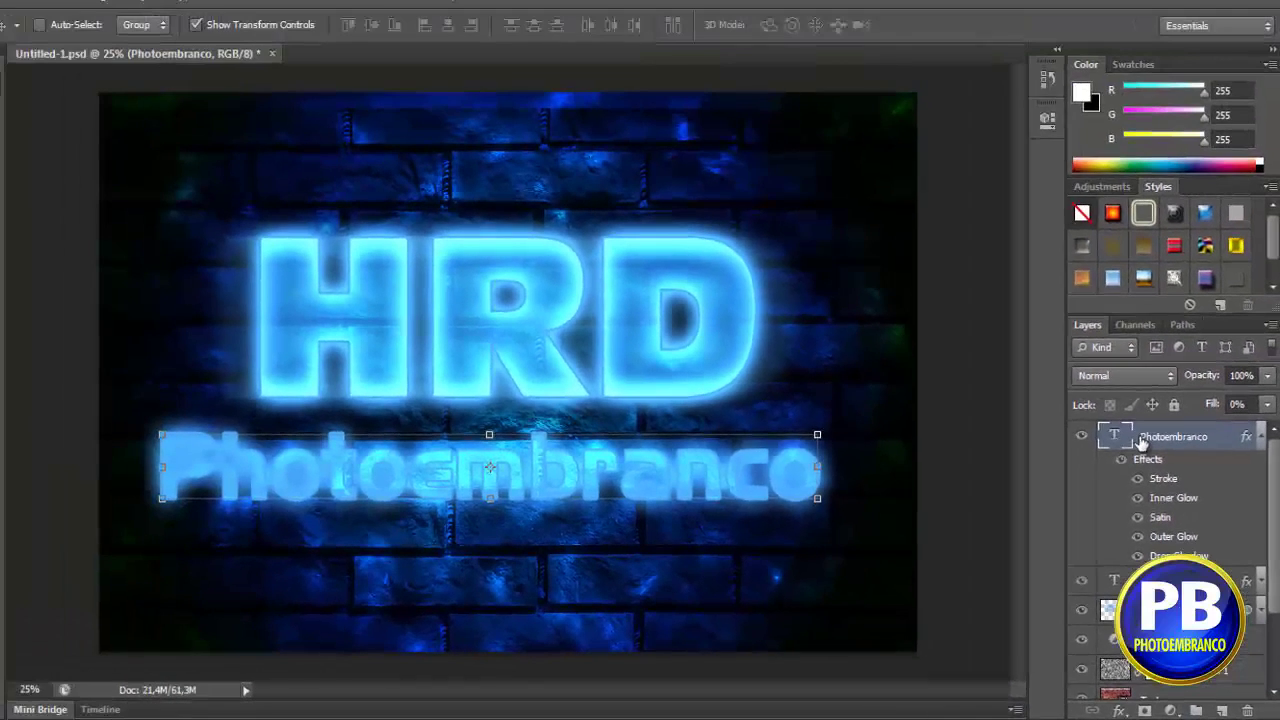
# - Turn off Photoembranco's drop shadow and set its outer glow size to 15 px
pyautogui.rightClick(1143, 443)
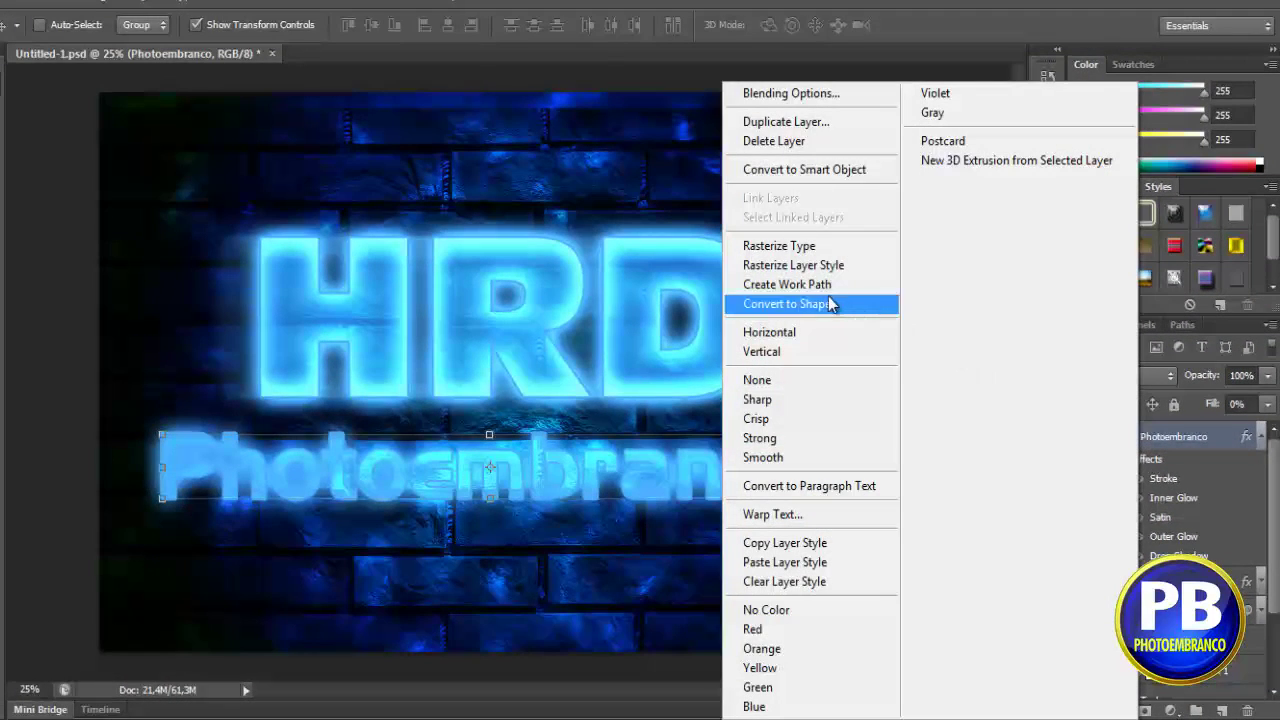
pyautogui.click(798, 93)
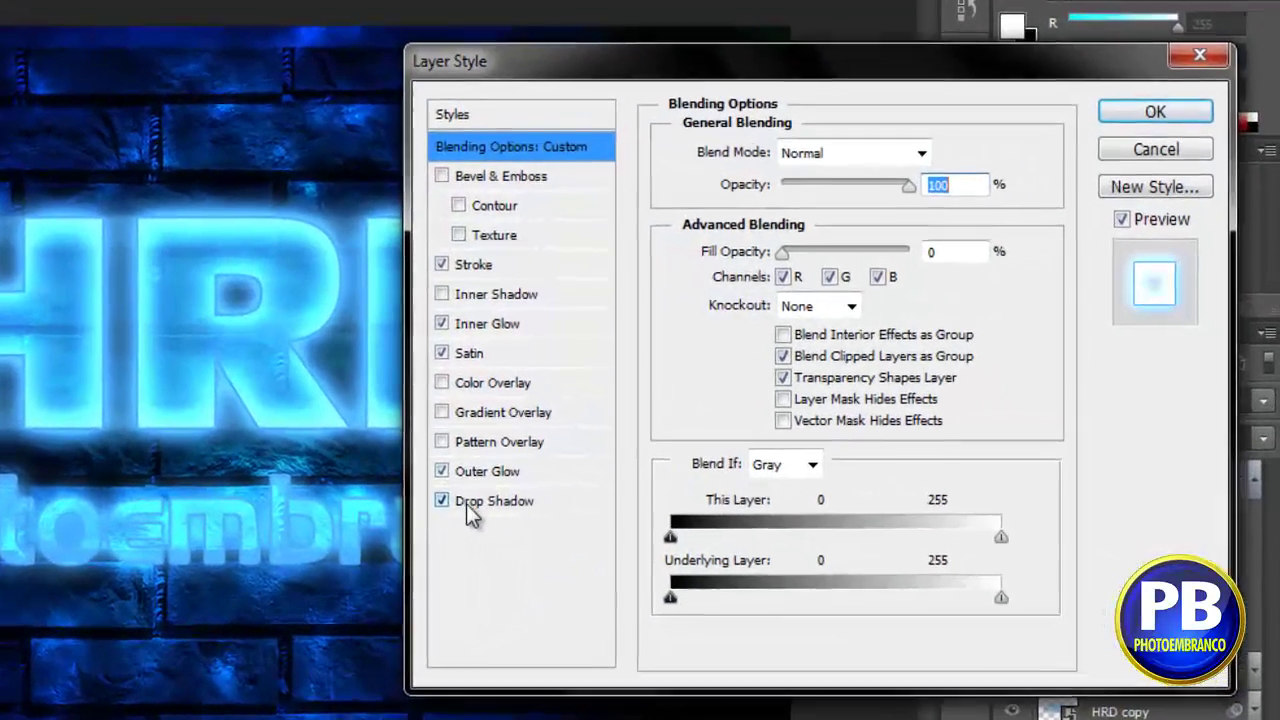
pyautogui.click(426, 505)
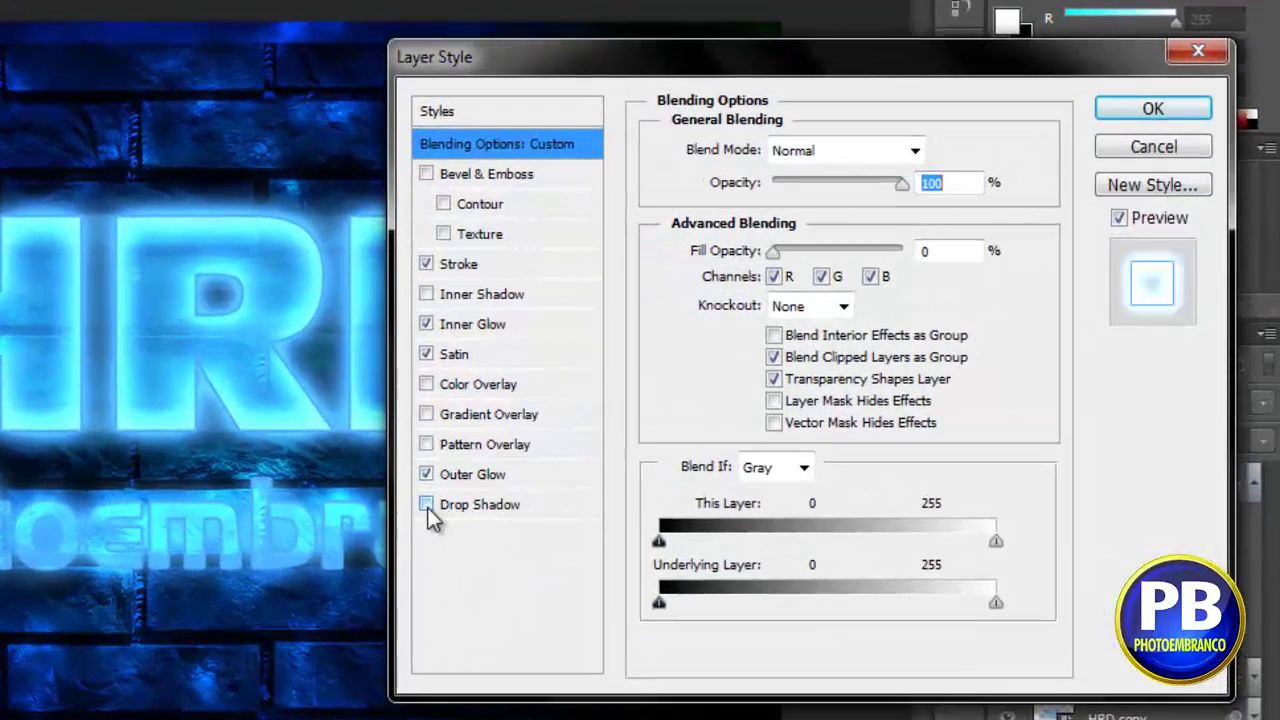
pyautogui.click(481, 476)
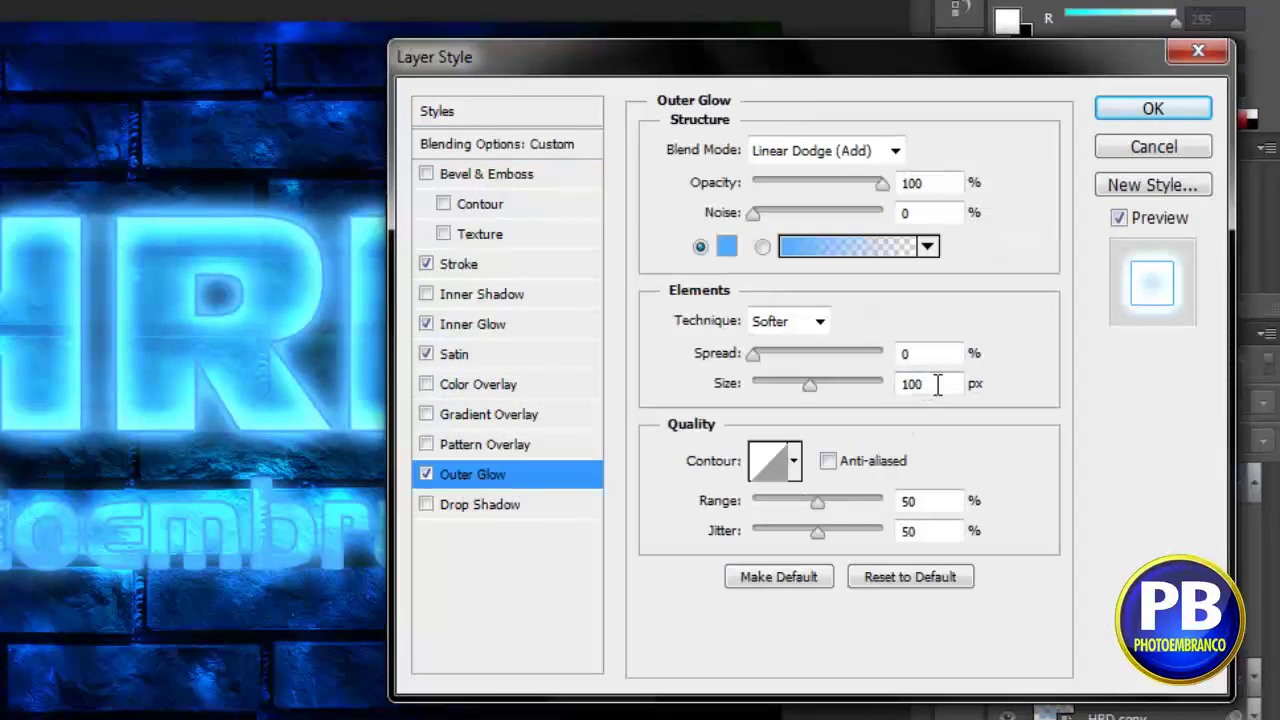
pyautogui.moveTo(938, 385); pyautogui.dragTo(874, 392)
pyautogui.write('15')
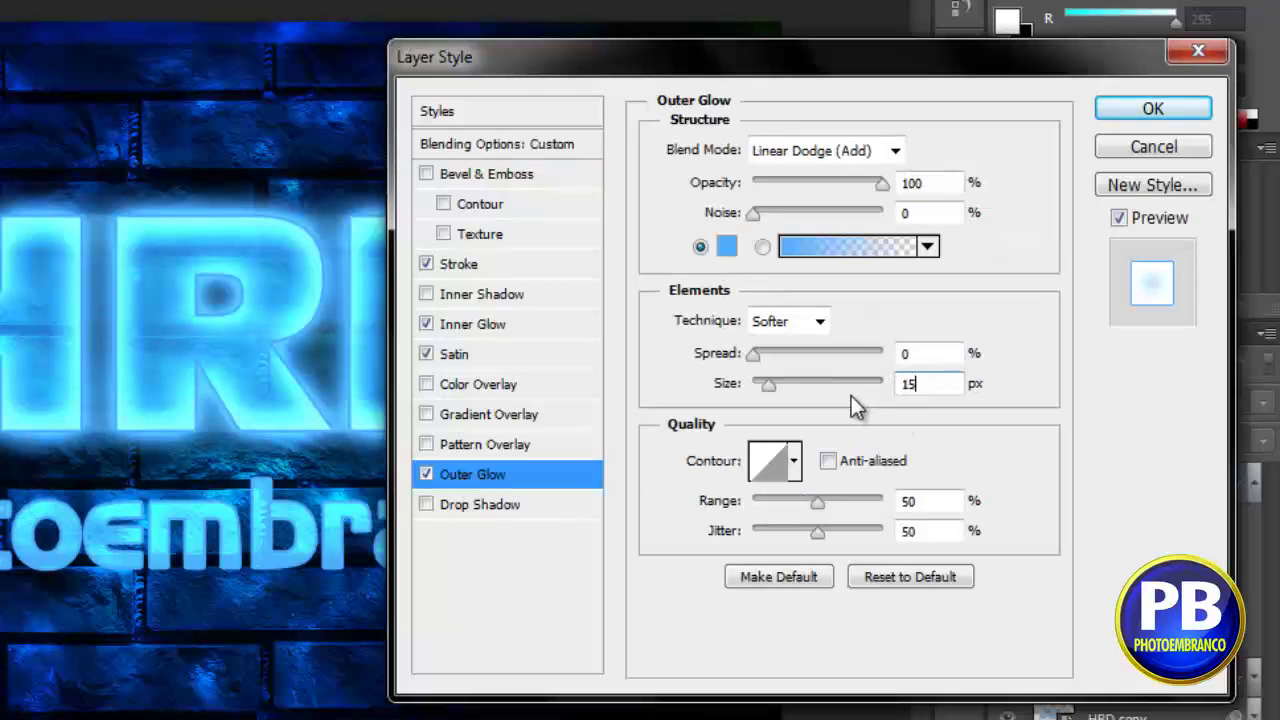
# - Set Photoembranco's inner glow size to 25 px and apply the style
pyautogui.click(481, 324)
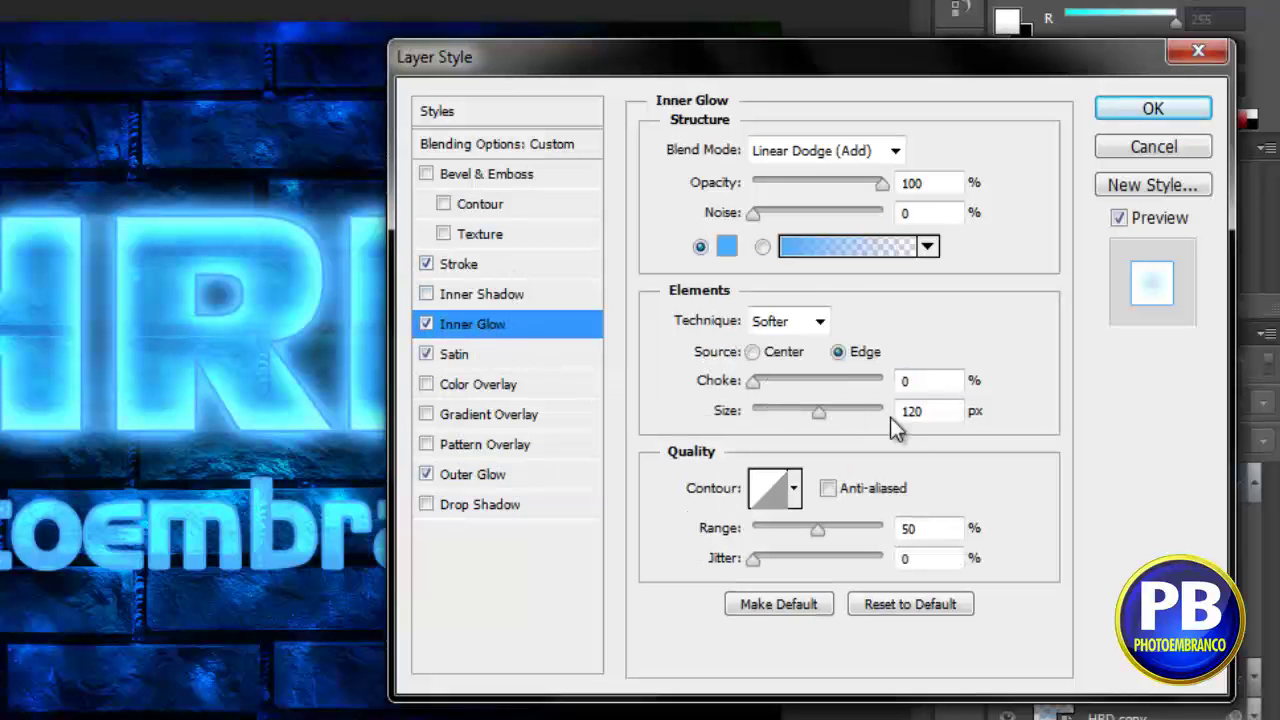
pyautogui.moveTo(940, 410); pyautogui.dragTo(879, 419)
pyautogui.write('2')
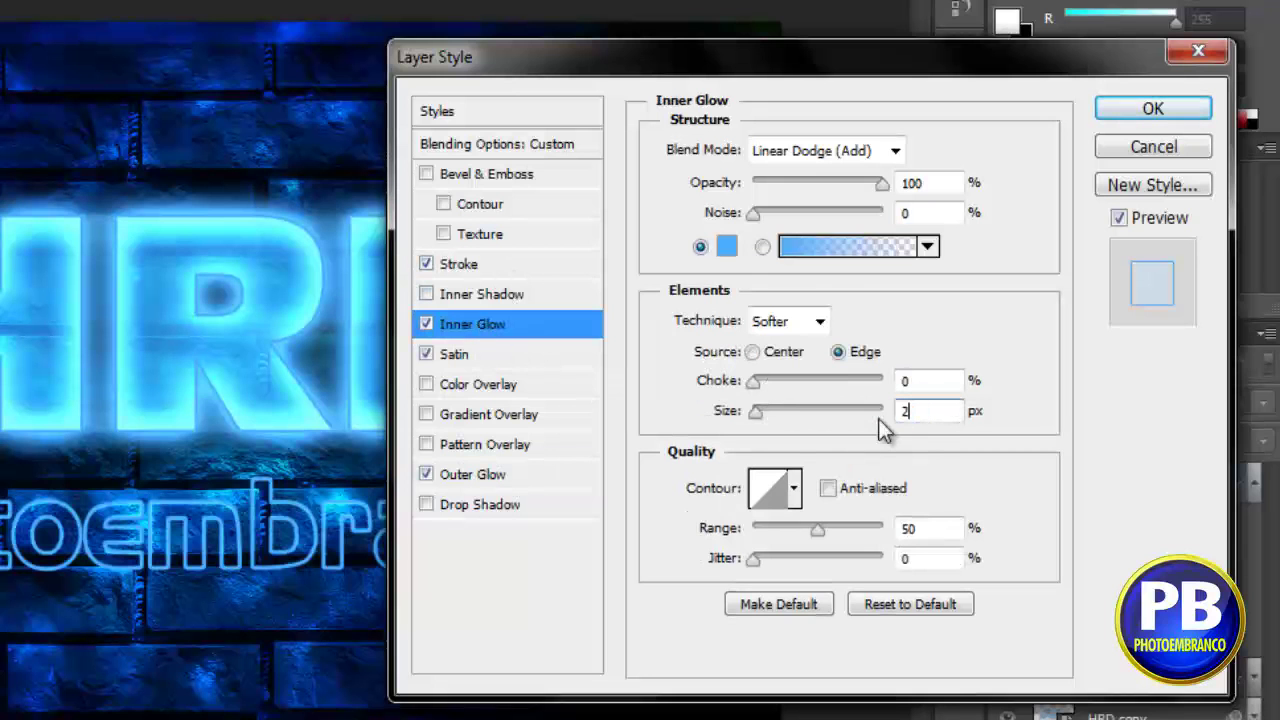
pyautogui.write('5')
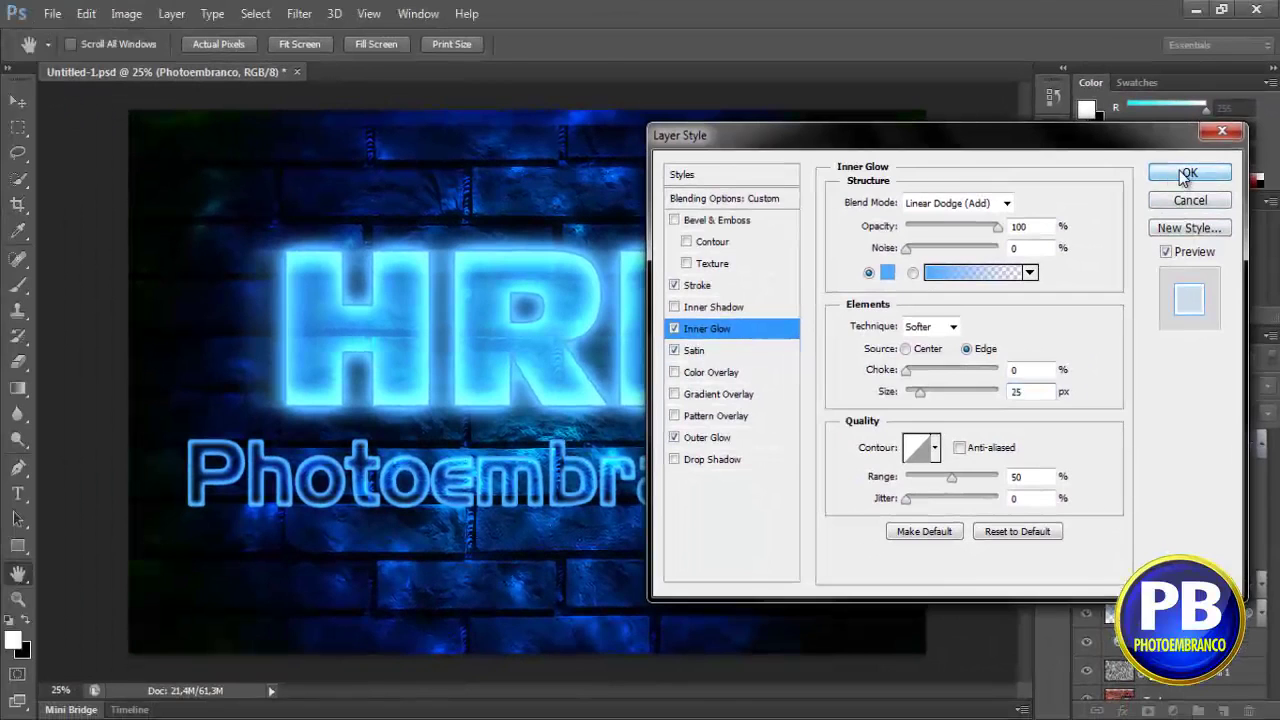
pyautogui.click(1187, 174)
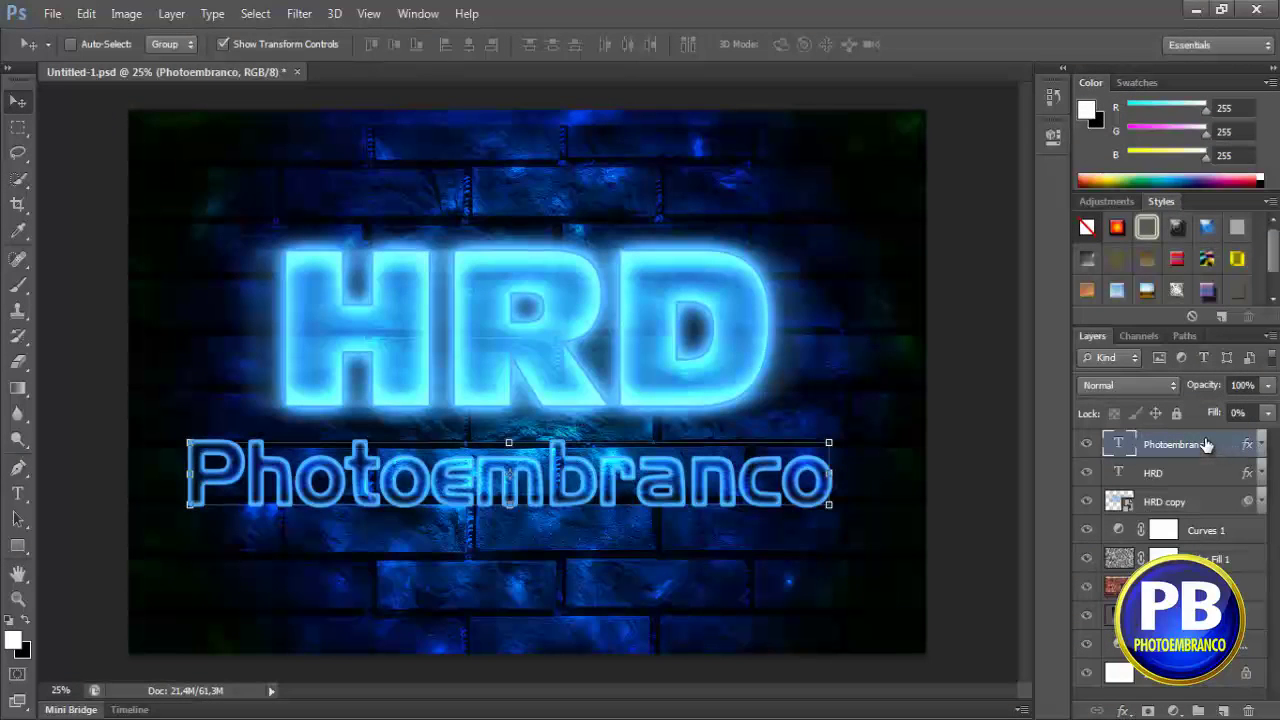
# - Duplicate Photoembranco, place the copy beneath it, and convert it to a smart object
pyautogui.hotkey('ctrl', 'j')
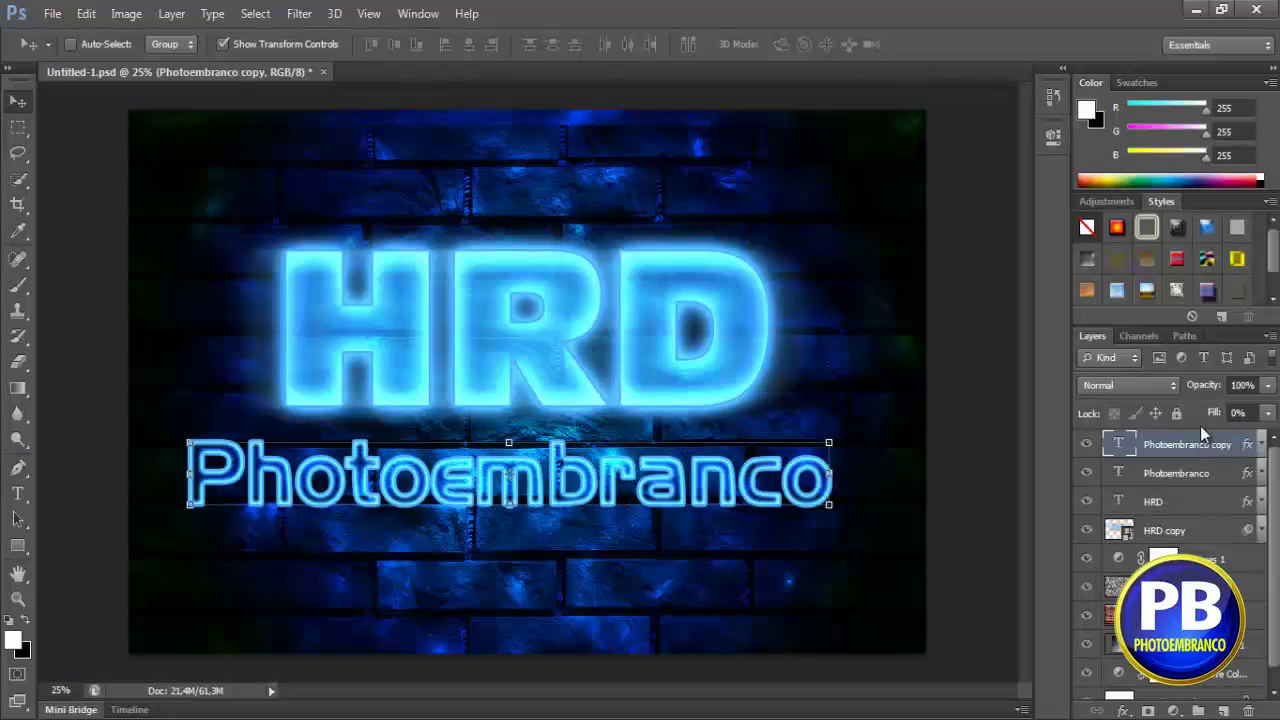
pyautogui.moveTo(1198, 444); pyautogui.dragTo(1198, 488)
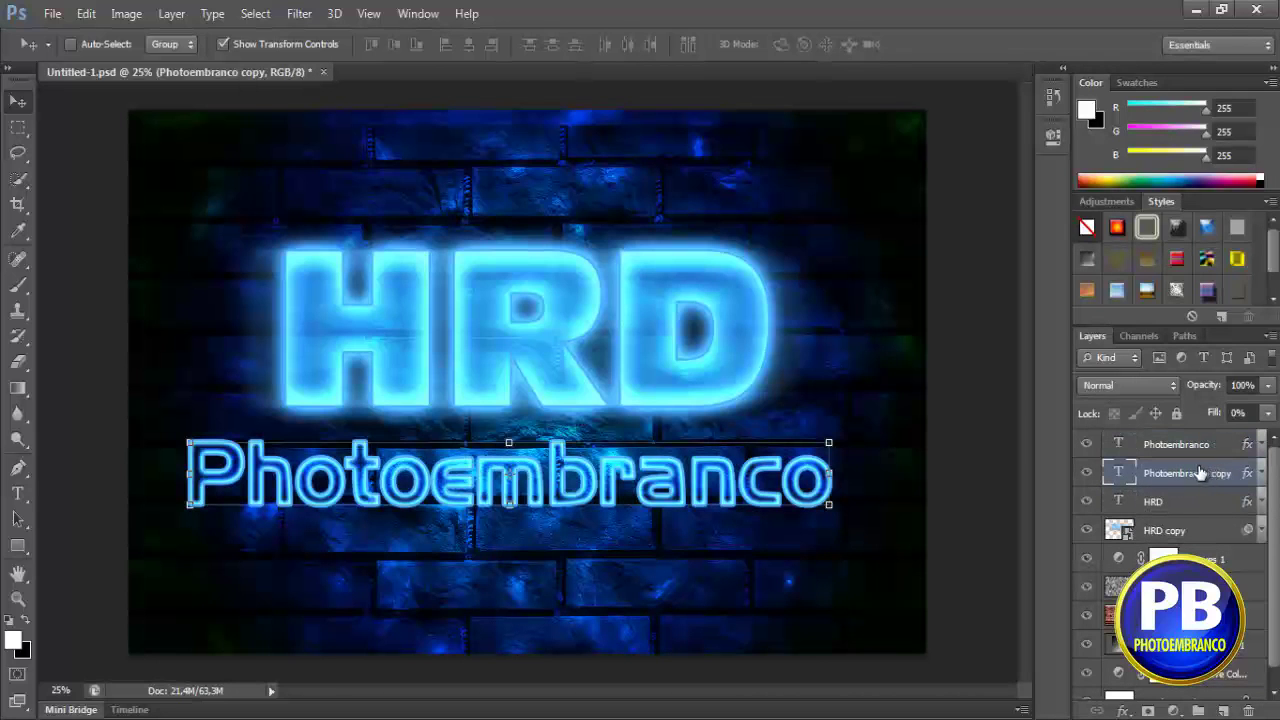
pyautogui.rightClick(1163, 479)
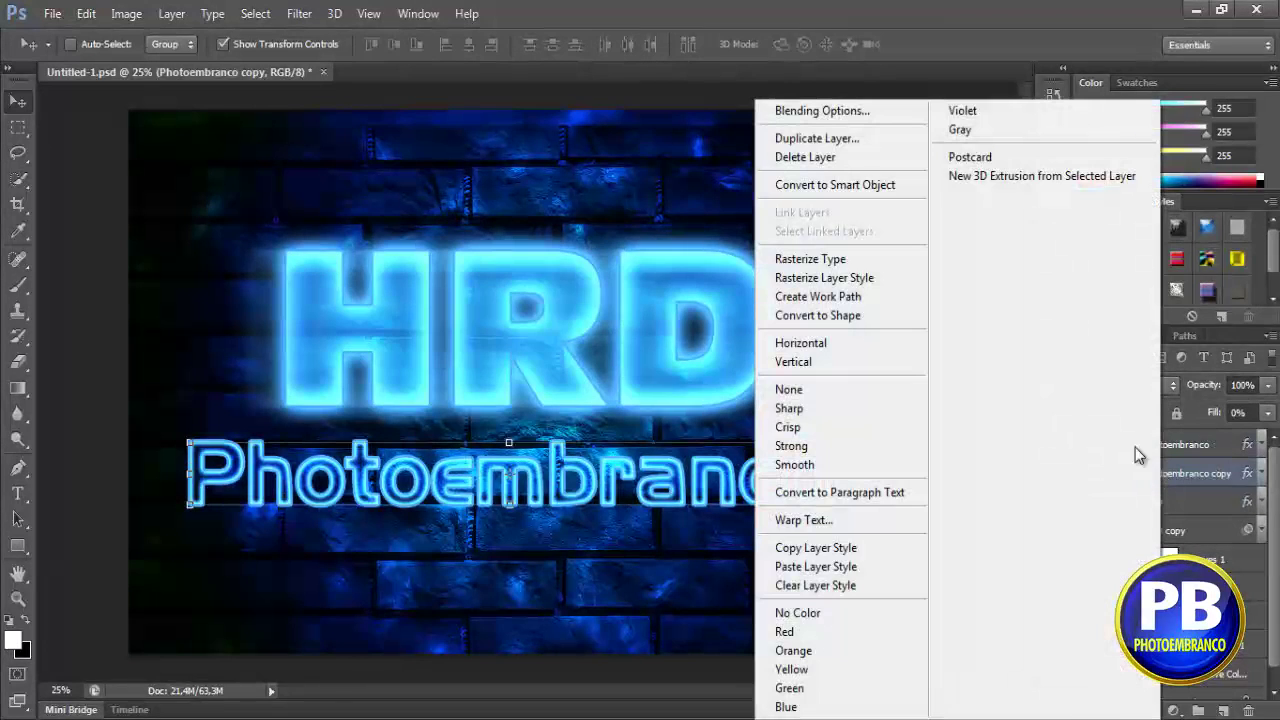
pyautogui.click(860, 186)
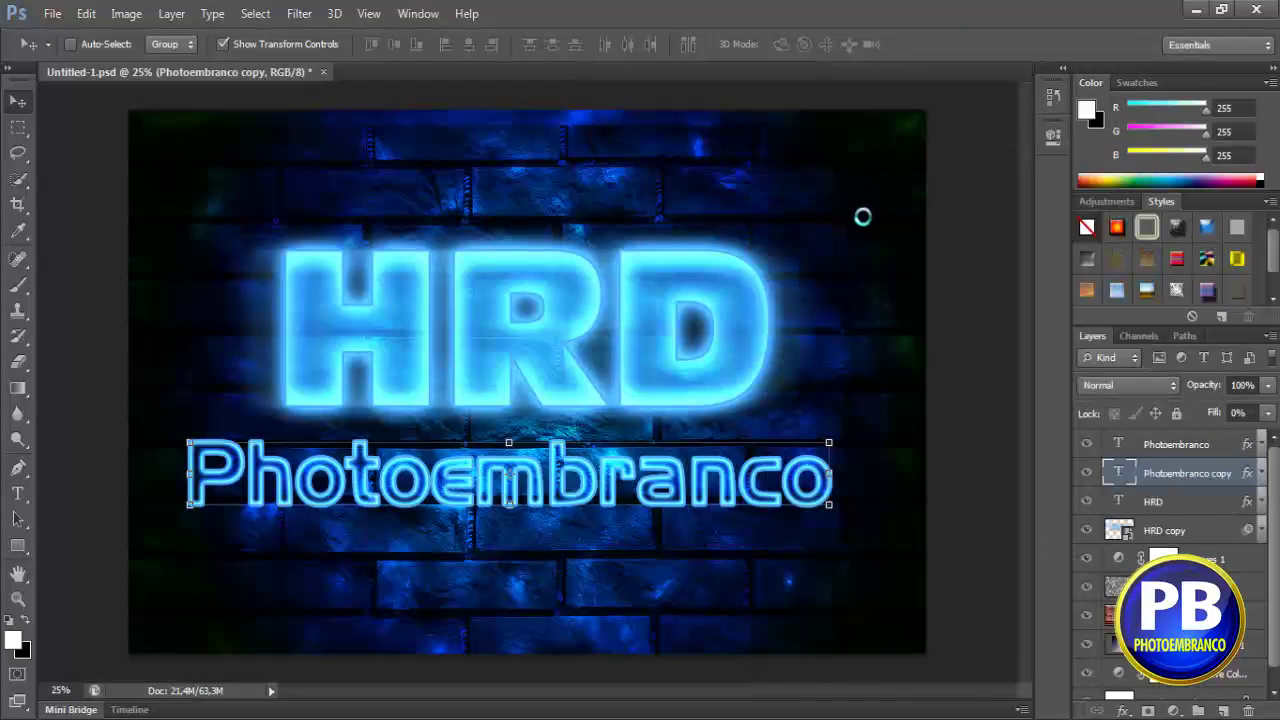
# - Apply a horizontal Motion Blur (0°, 344 px) to the subtitle copy
pyautogui.click(301, 18)
pyautogui.moveTo(308, 213)
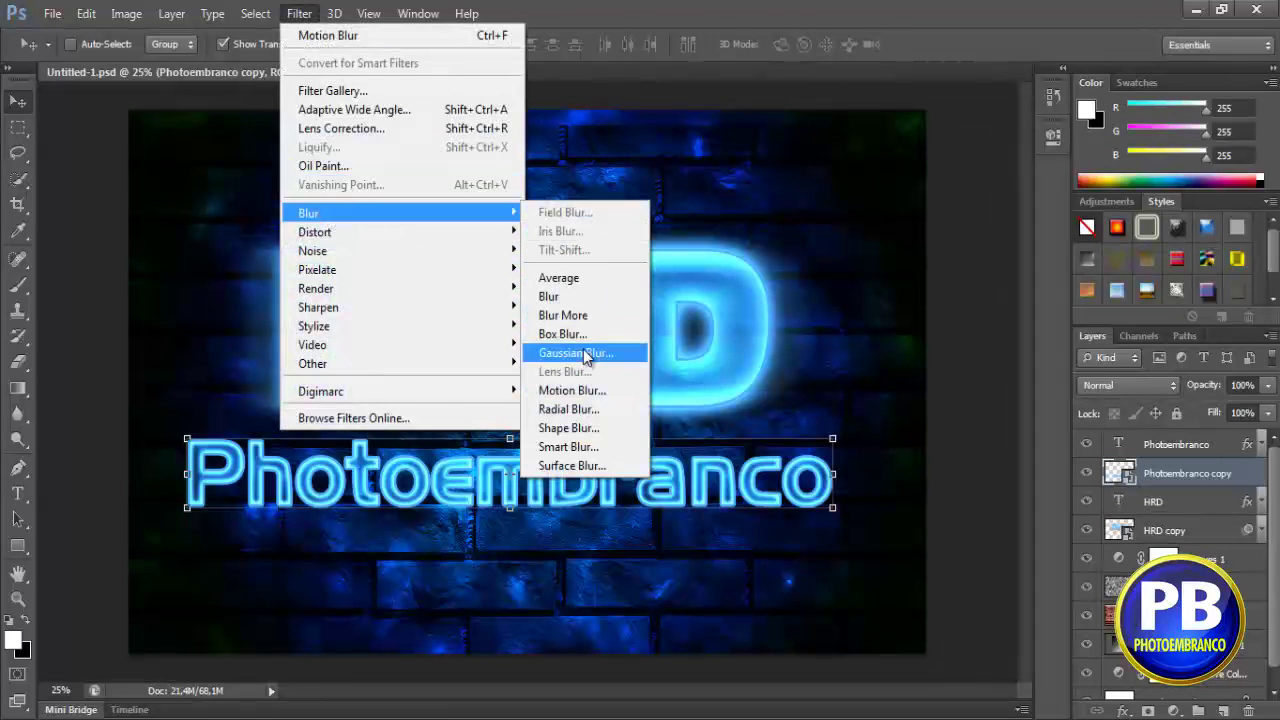
pyautogui.click(578, 390)
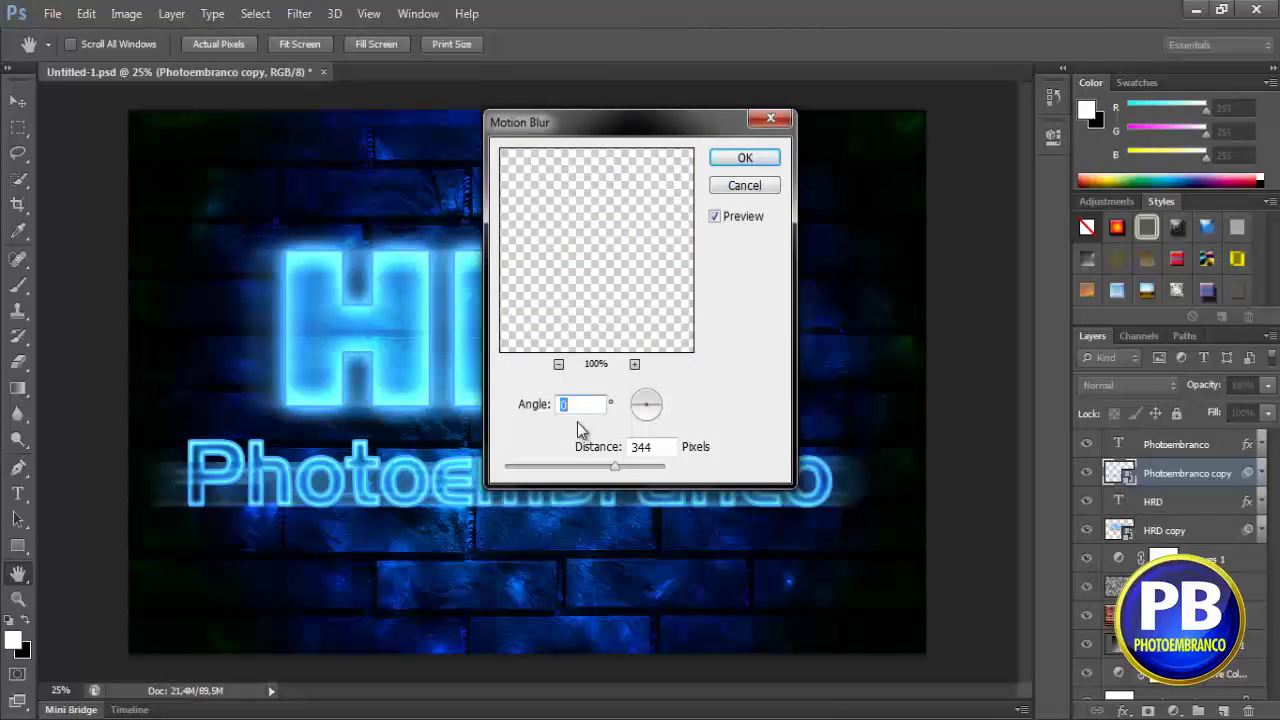
pyautogui.click(740, 160)
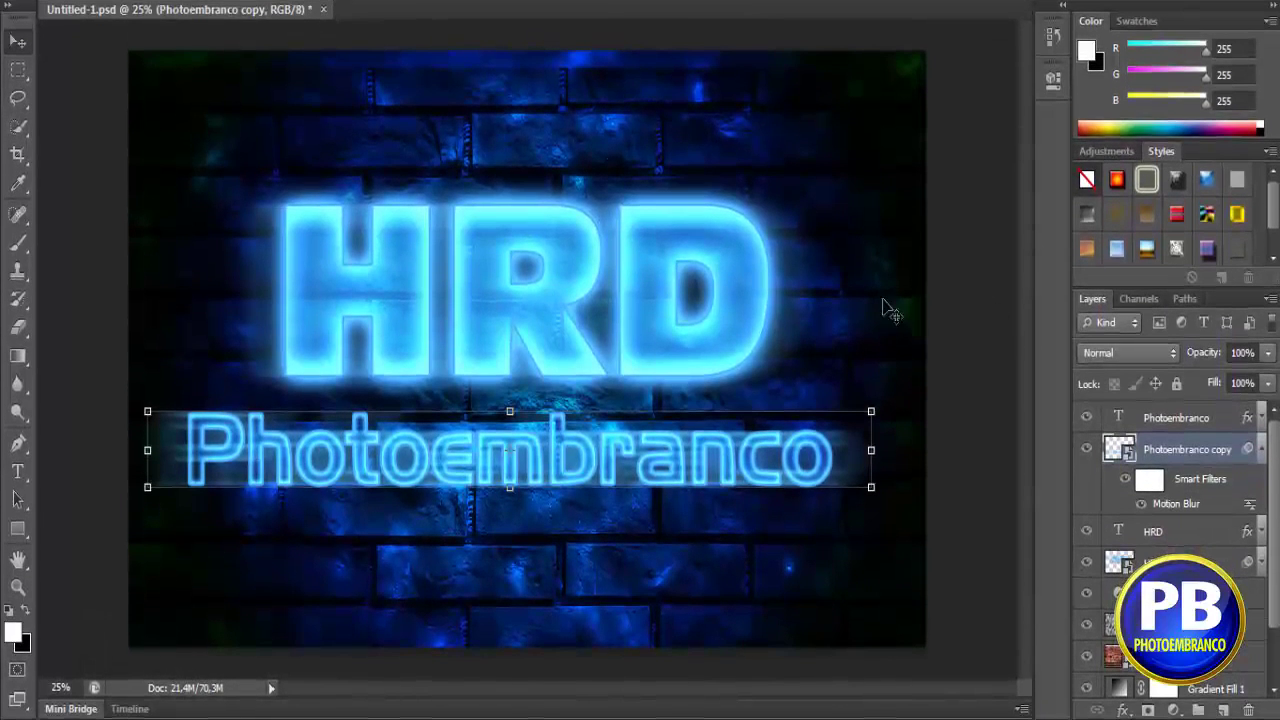
pyautogui.scroll(-2, 1275, 510)
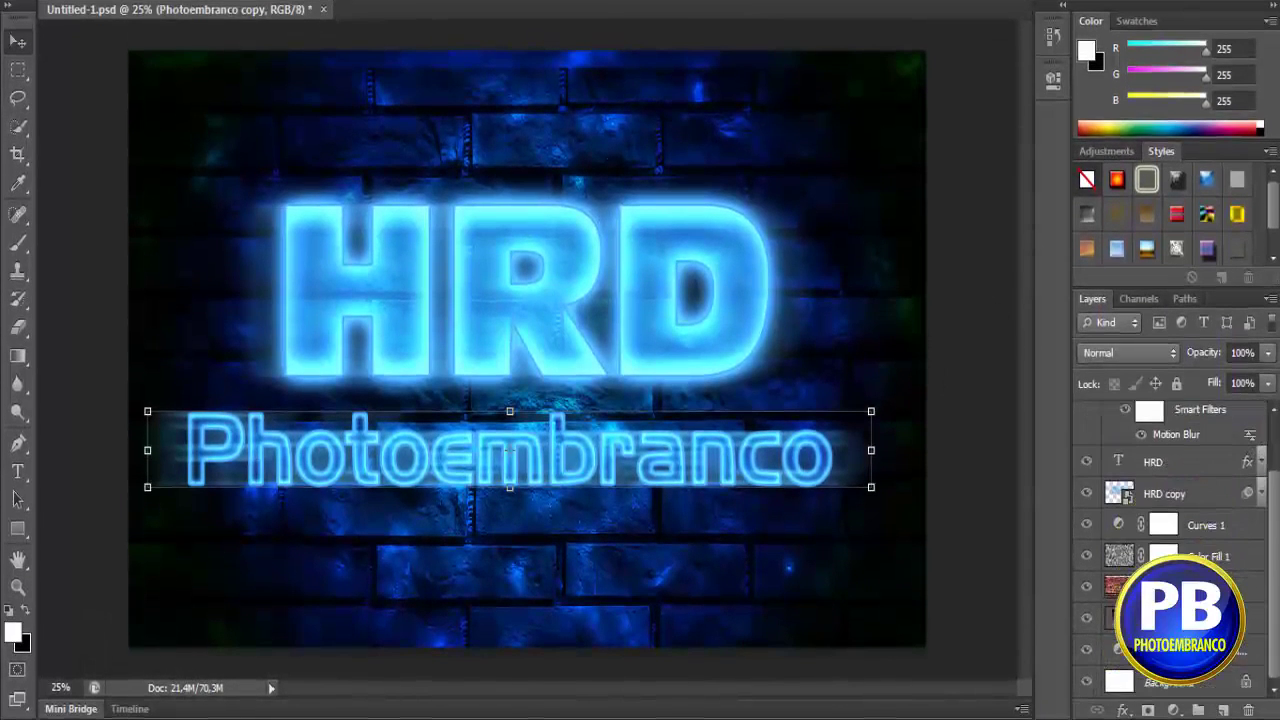
pyautogui.click(1178, 684)
pyautogui.scroll(2, 1273, 541)
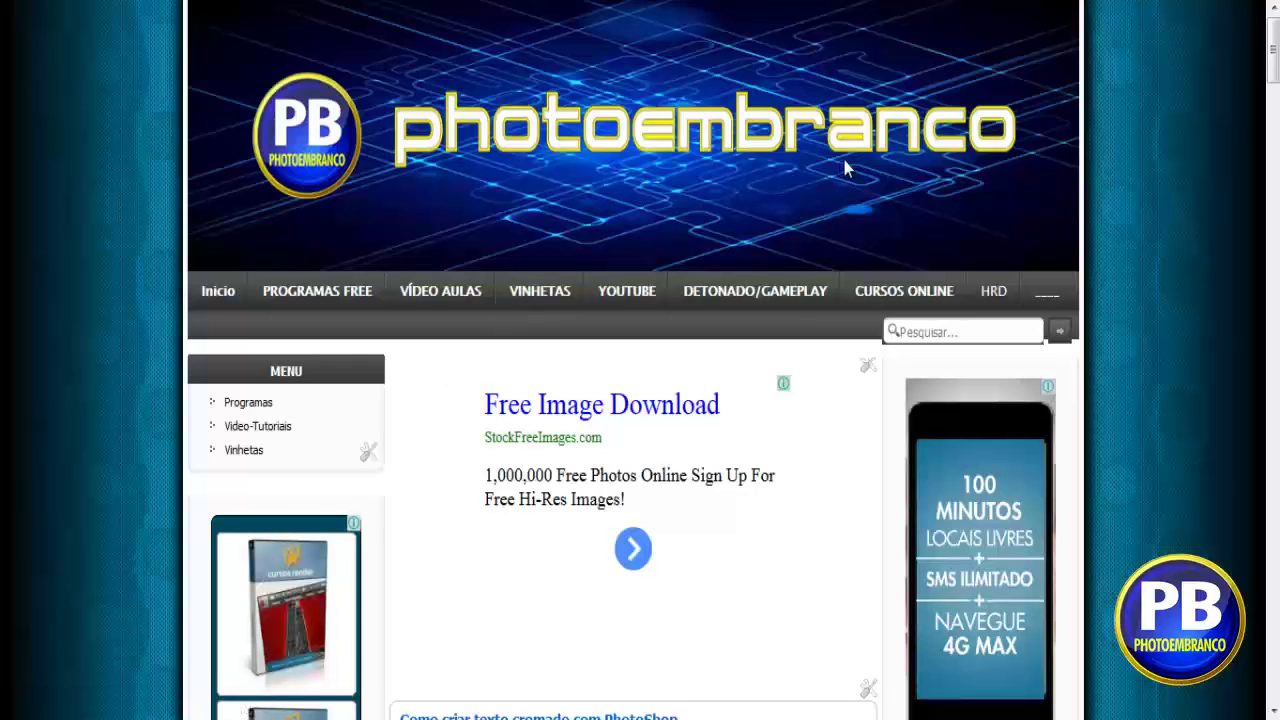
# - Scroll through the video-tutorial posts on photoembranco.com.br and back up to the banner
pyautogui.scroll(-7, 797, 455)
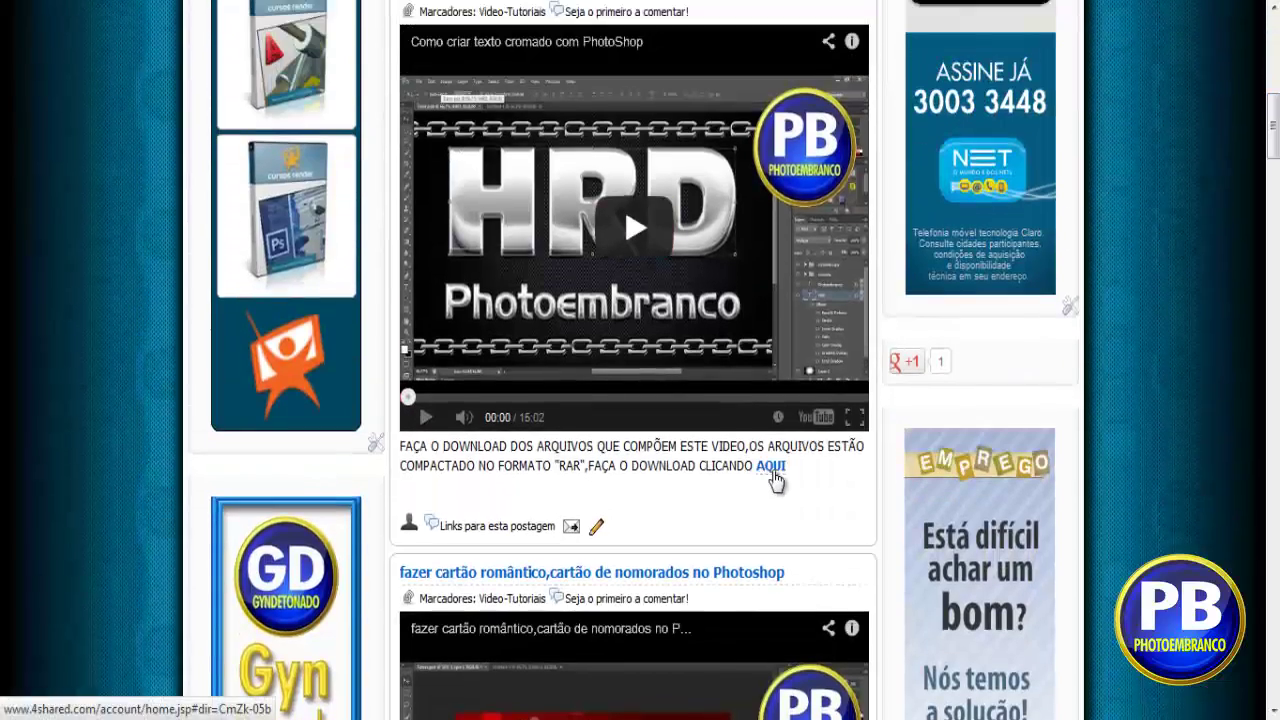
pyautogui.scroll(3, 768, 478)
pyautogui.scroll(-3, 720, 360)
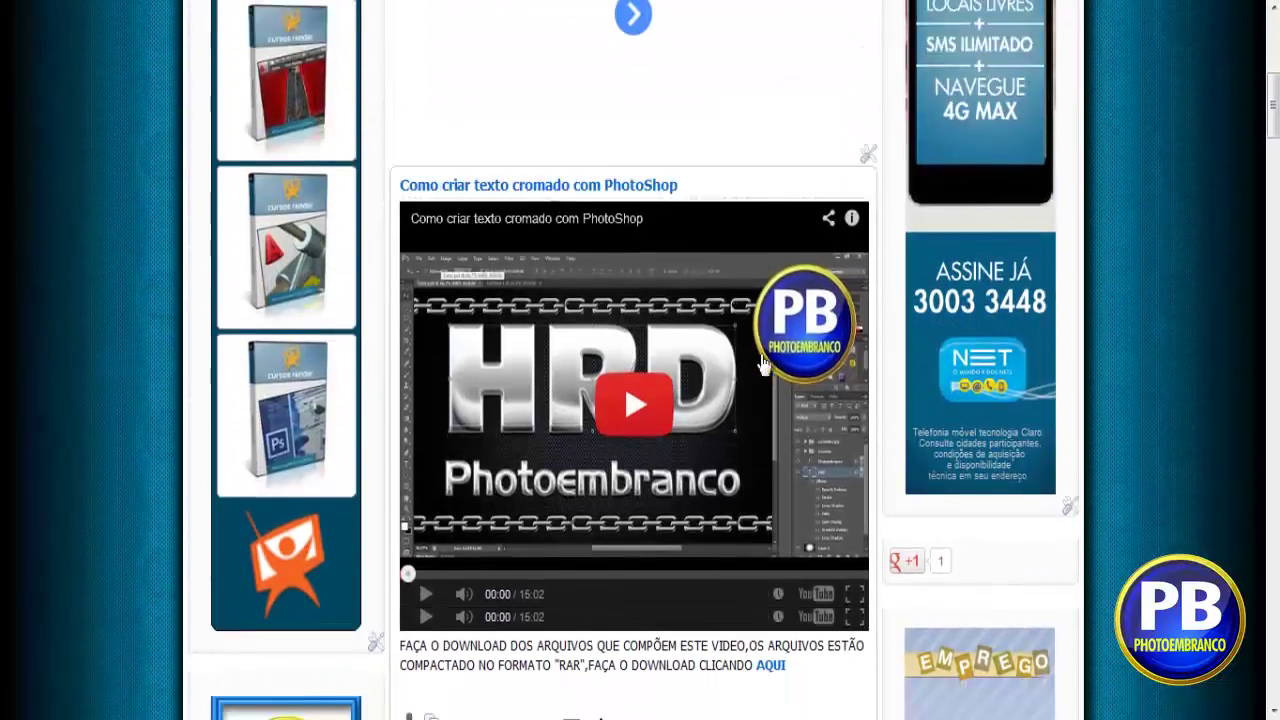
pyautogui.scroll(-1, 799, 467)
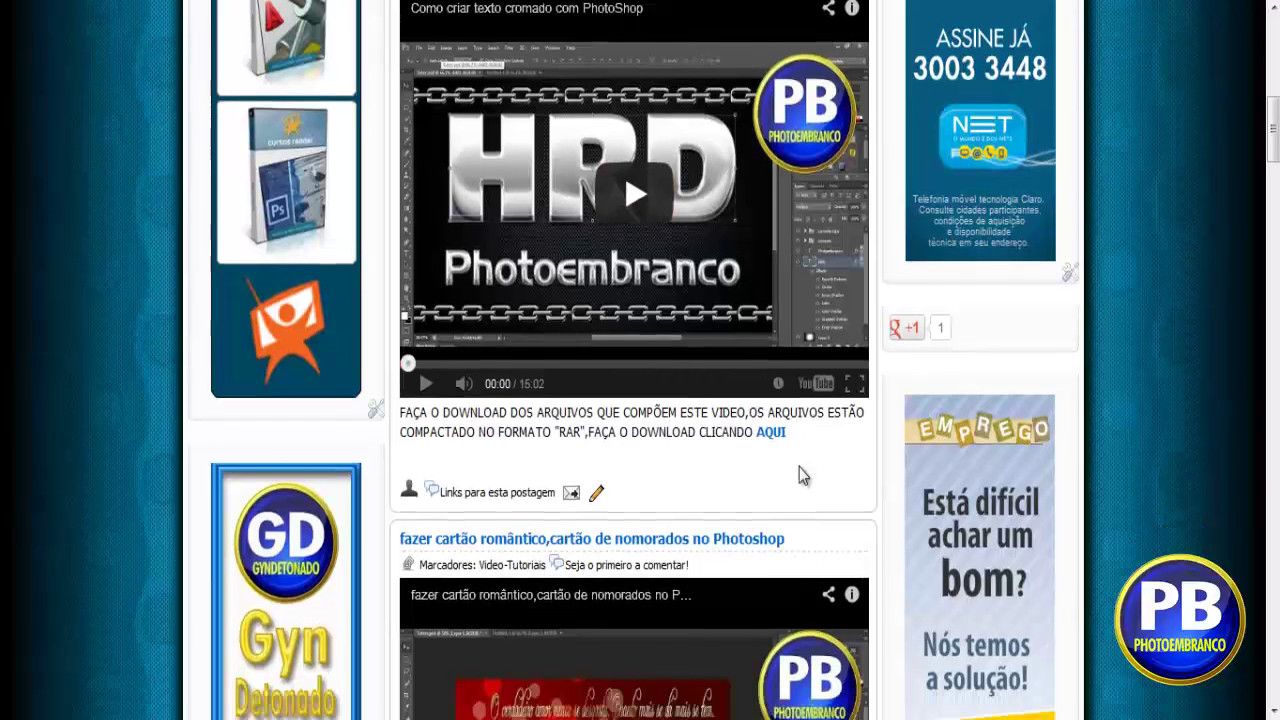
pyautogui.scroll(-5, 799, 467)
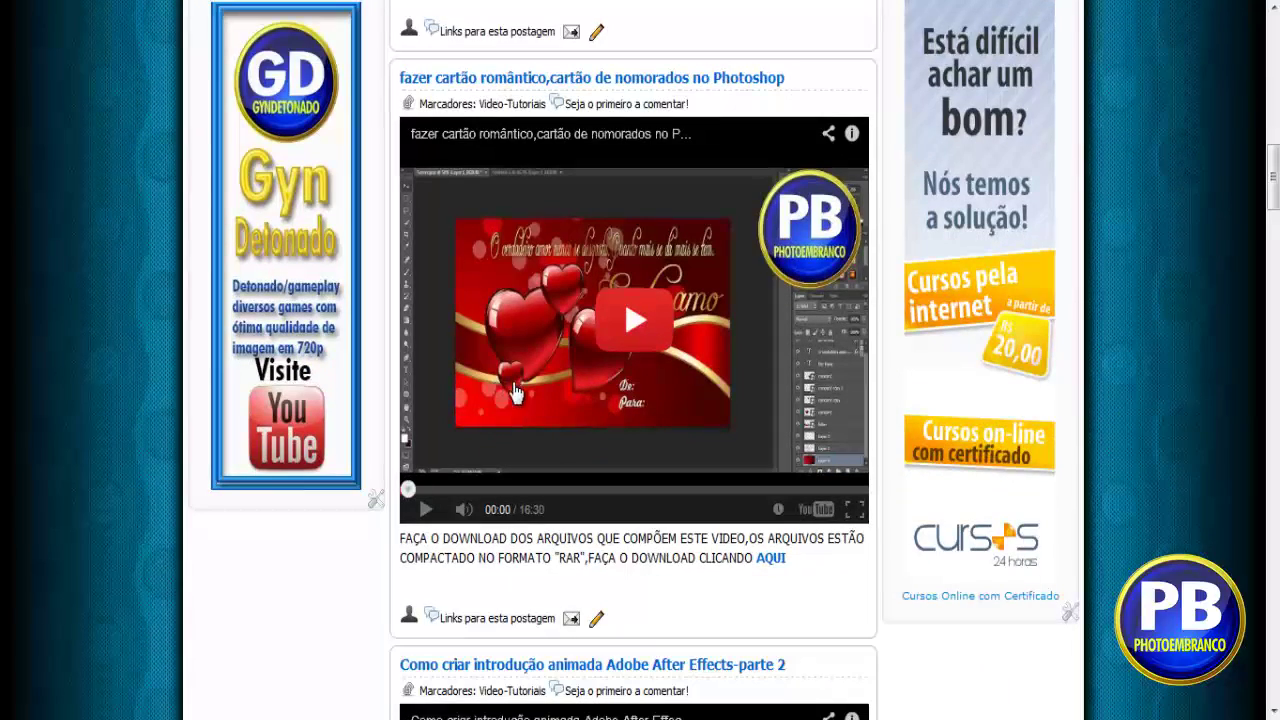
pyautogui.scroll(-1, 492, 332)
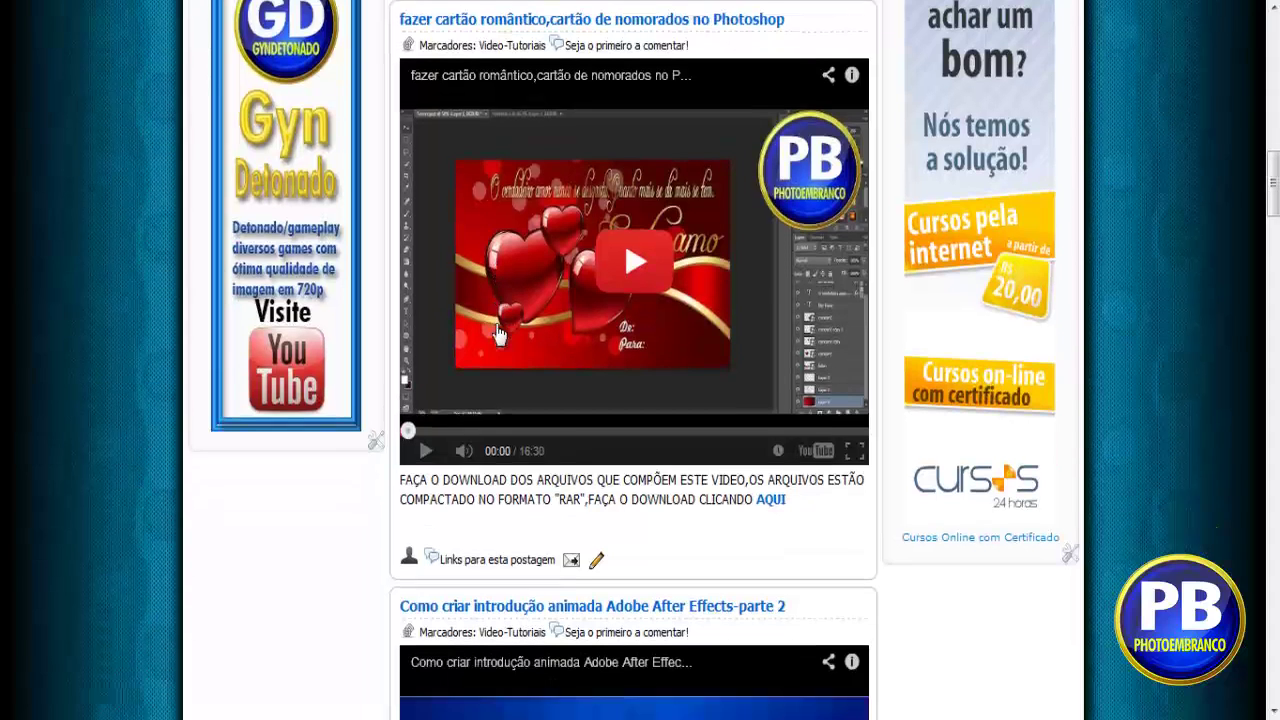
pyautogui.scroll(-1, 492, 332)
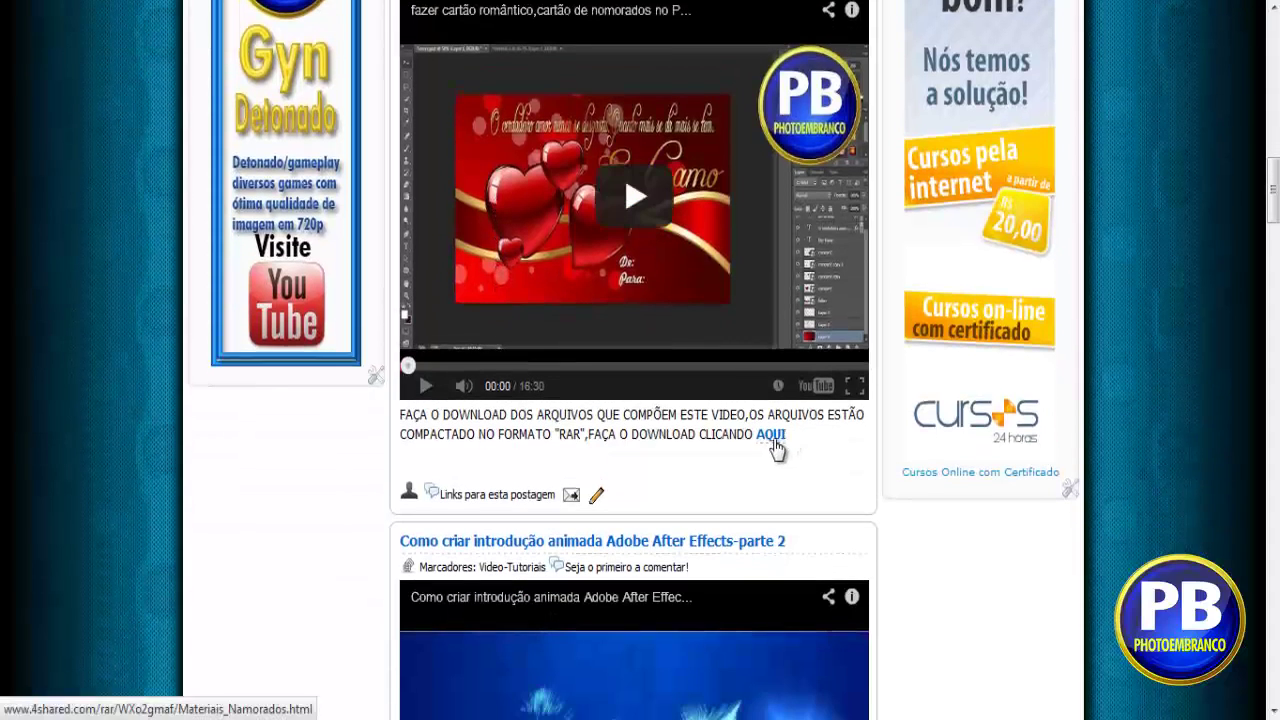
pyautogui.scroll(-1, 778, 447)
pyautogui.scroll(-4, 785, 438)
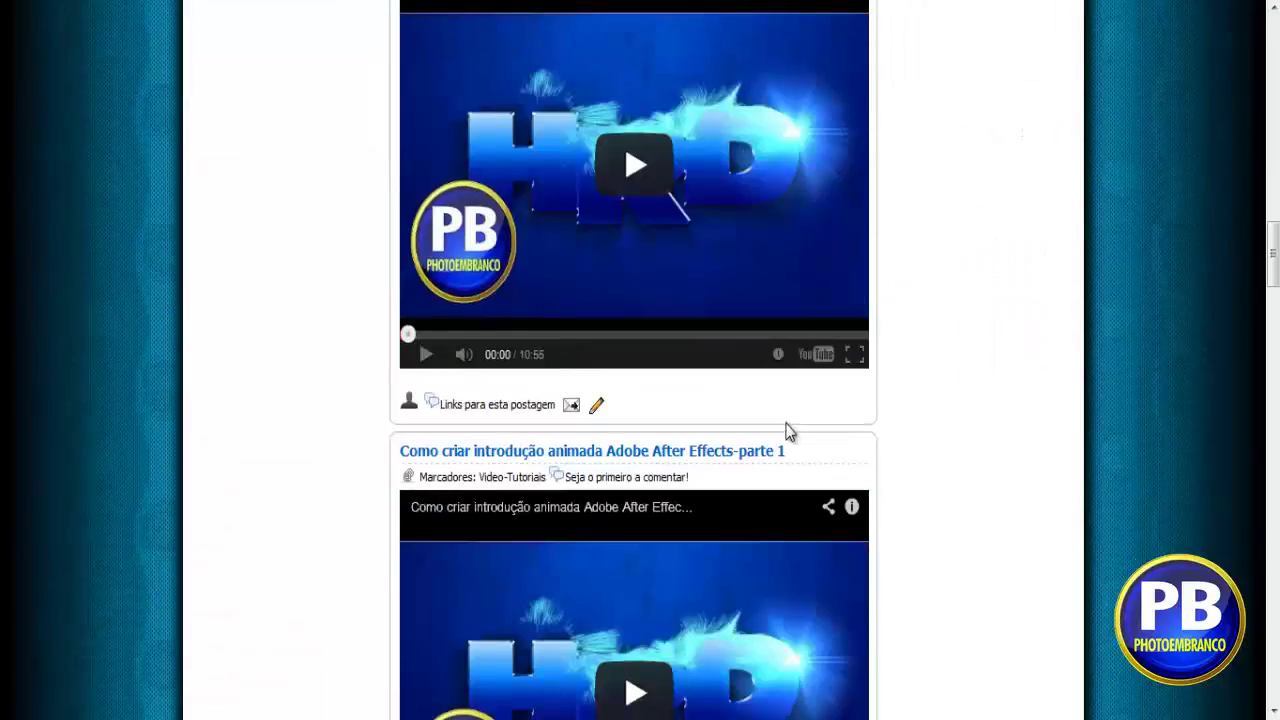
pyautogui.scroll(-4, 785, 428)
pyautogui.scroll(-5, 781, 422)
pyautogui.scroll(-5, 779, 420)
pyautogui.scroll(-5, 779, 422)
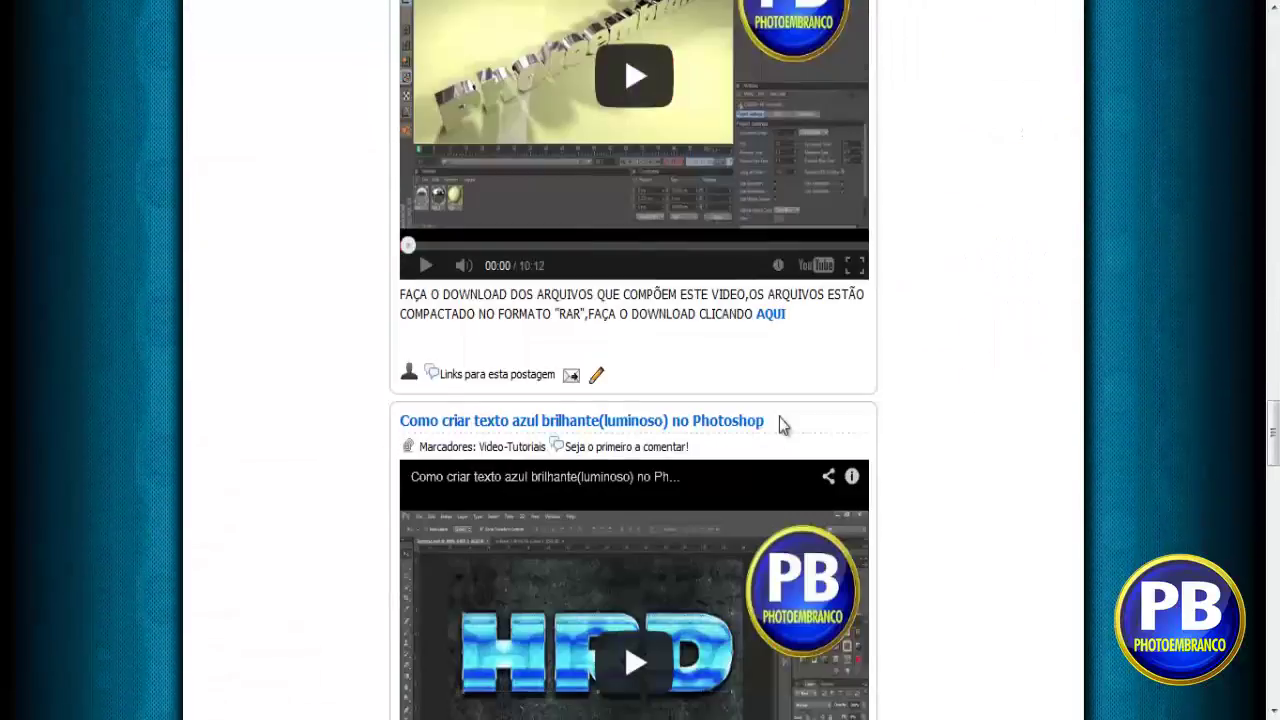
pyautogui.scroll(-4, 779, 420)
pyautogui.scroll(-1, 779, 420)
pyautogui.scroll(-4, 778, 420)
pyautogui.scroll(-4, 776, 421)
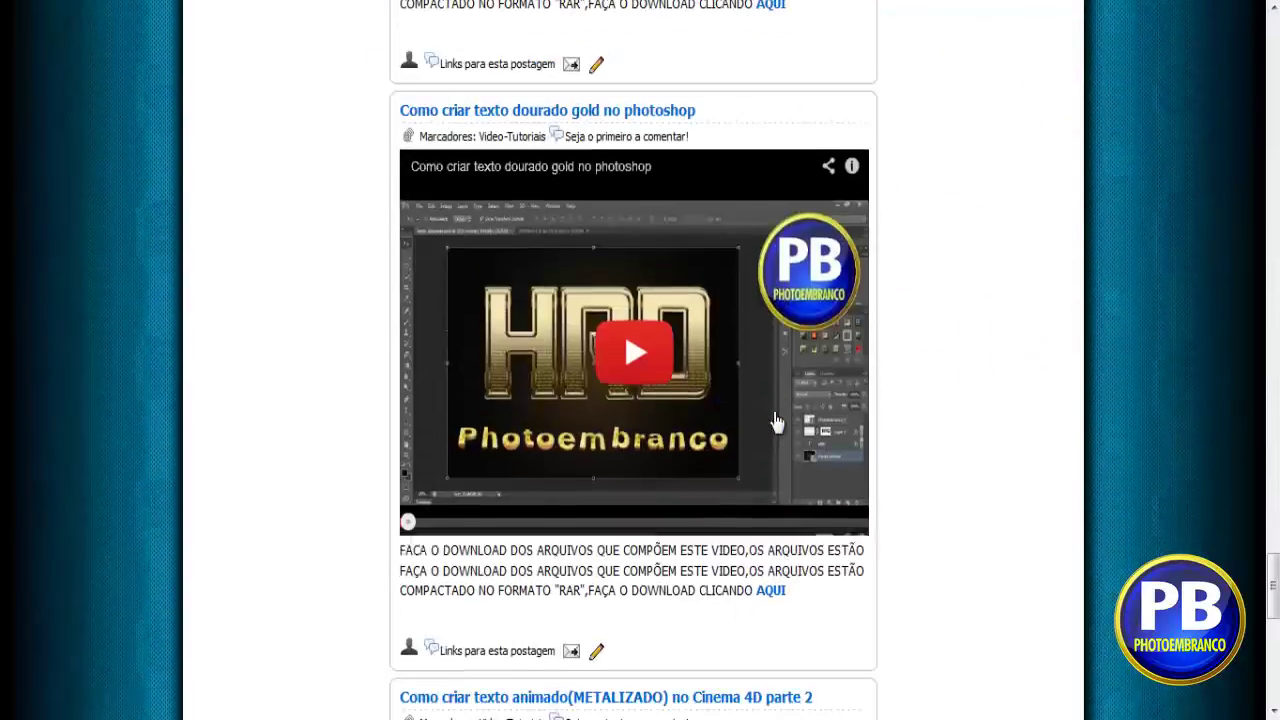
pyautogui.scroll(-2, 790, 425)
pyautogui.scroll(-5, 805, 400)
pyautogui.scroll(-5, 810, 378)
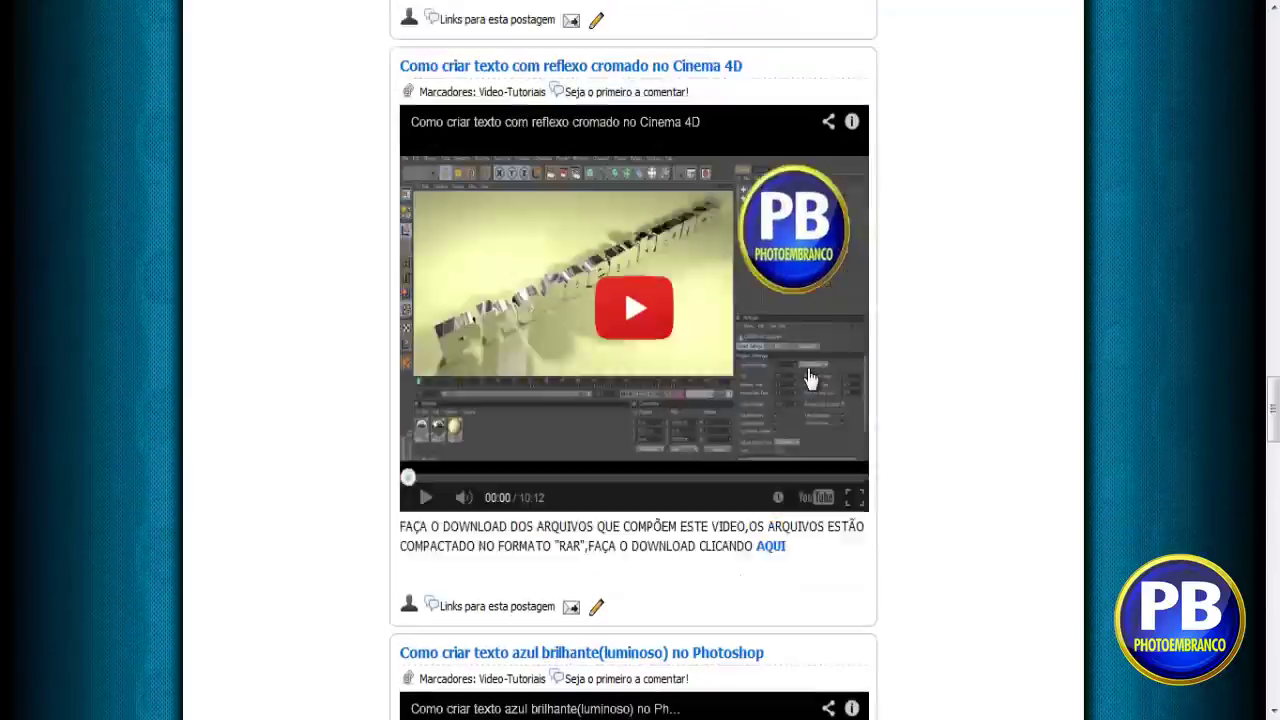
pyautogui.scroll(5, 810, 378)
pyautogui.scroll(5, 809, 376)
pyautogui.scroll(5, 809, 374)
pyautogui.scroll(4, 808, 371)
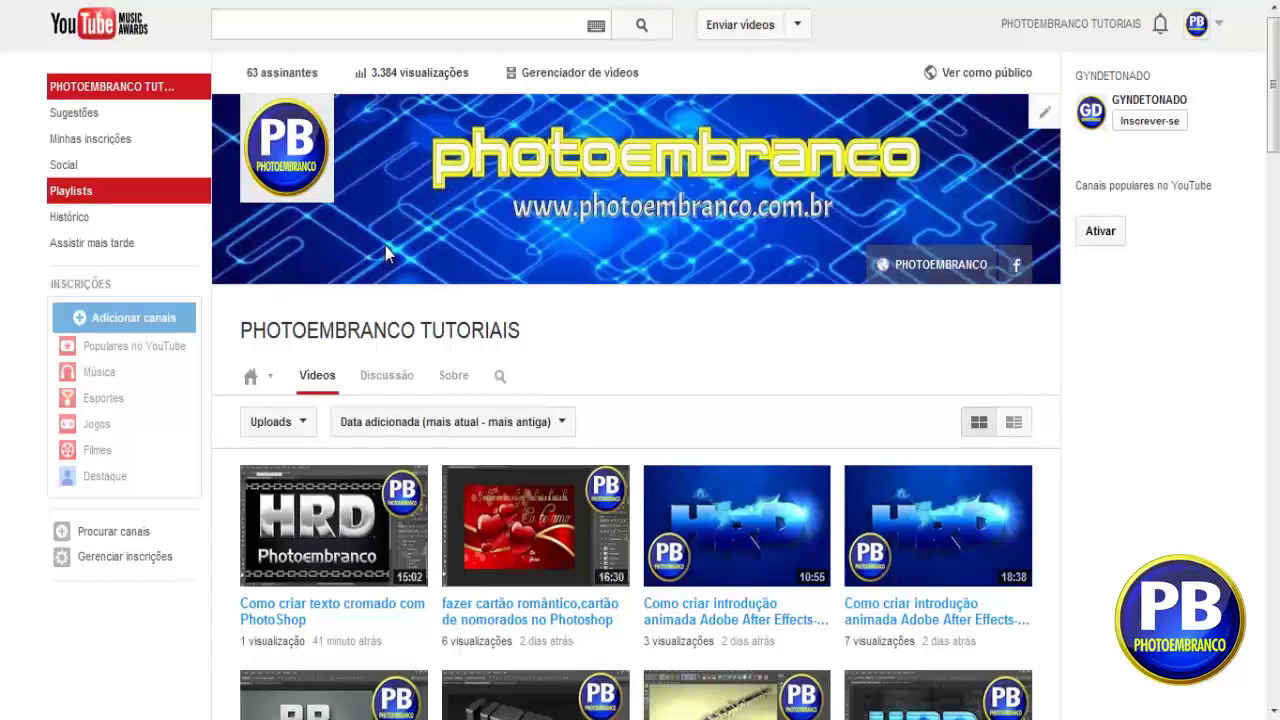
# - Scroll down through the channel's uploaded videos and back up to the first row
pyautogui.scroll(-2, 387, 250)
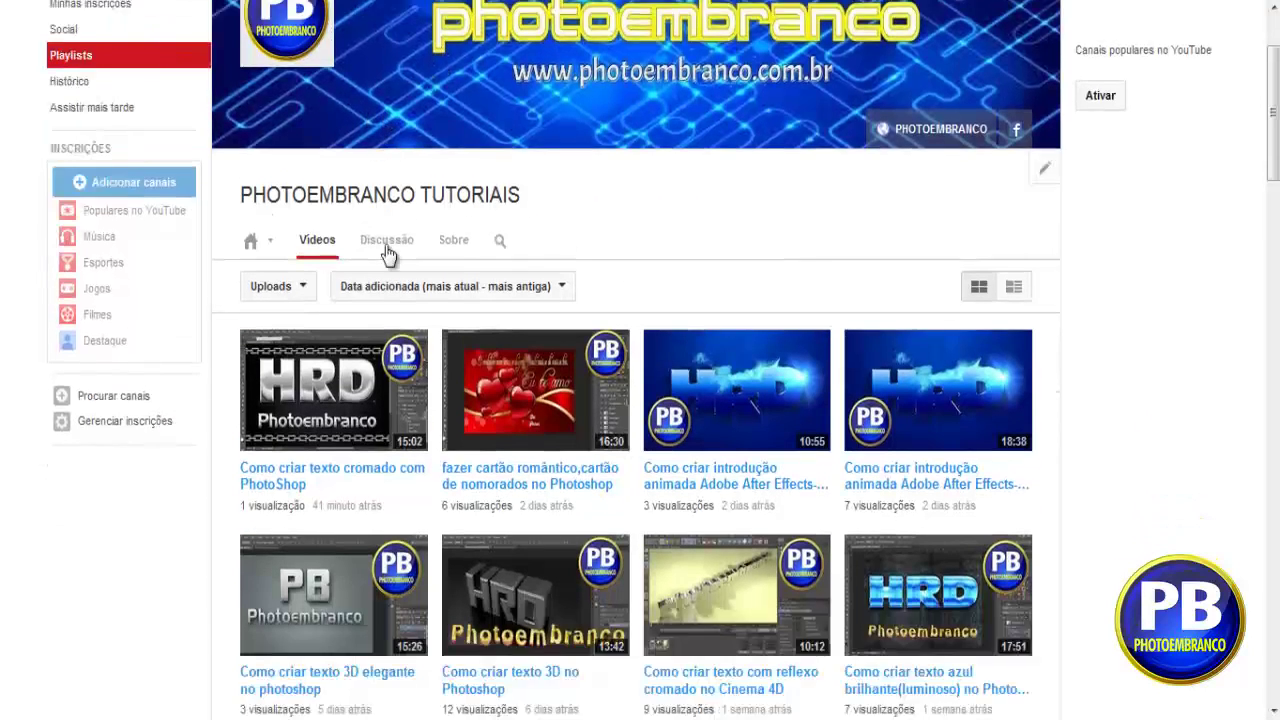
pyautogui.scroll(-2, 388, 254)
pyautogui.scroll(-2, 388, 254)
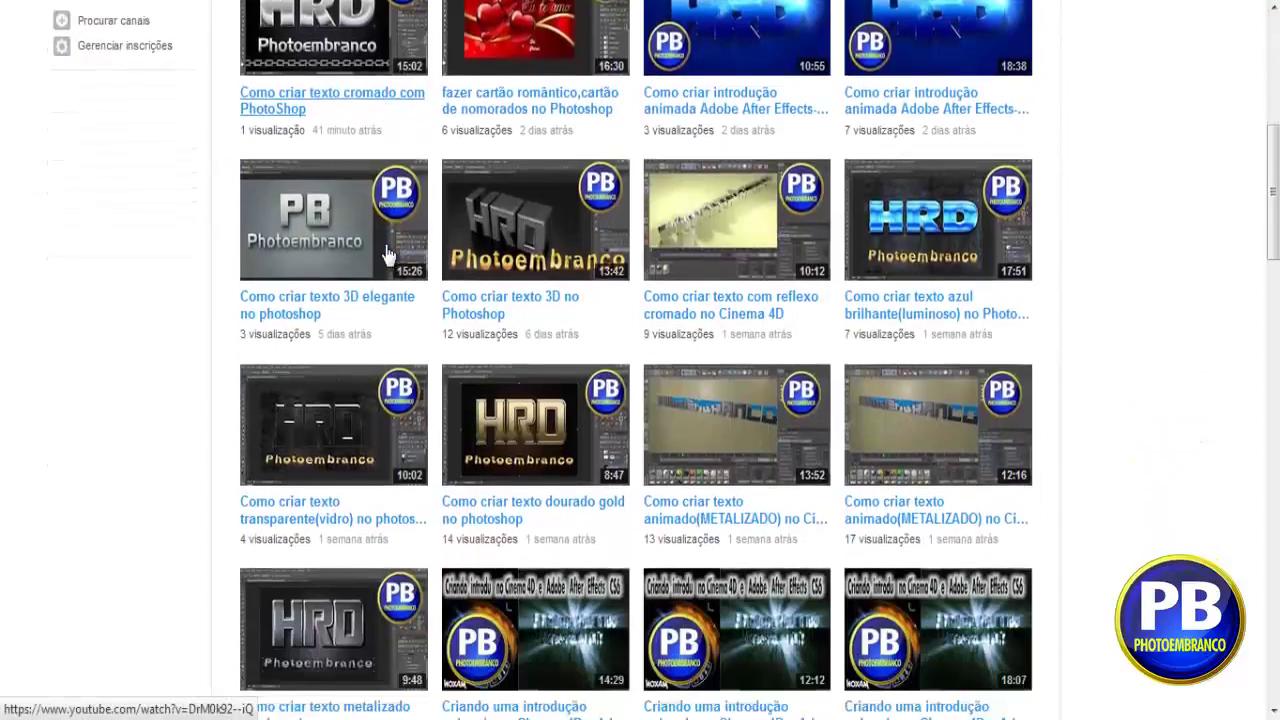
pyautogui.scroll(-3, 385, 252)
pyautogui.scroll(-1, 382, 251)
pyautogui.scroll(-1, 380, 250)
pyautogui.scroll(-5, 380, 250)
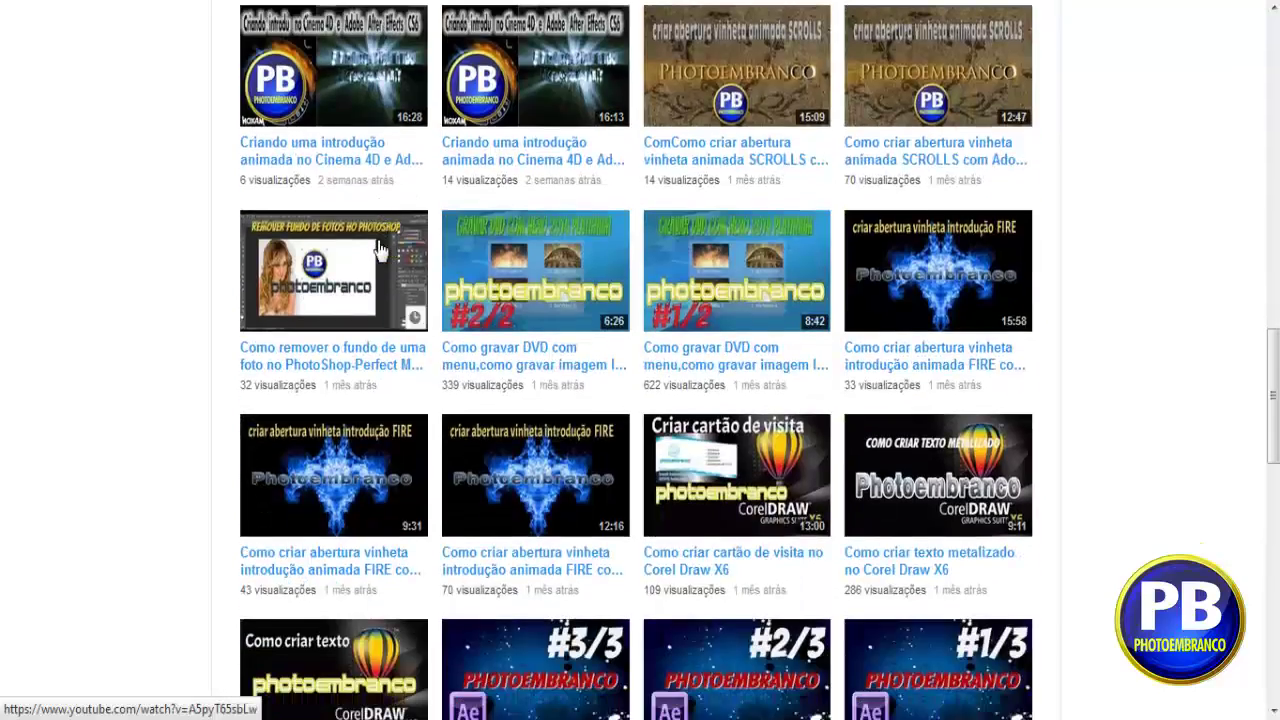
pyautogui.scroll(-4, 380, 250)
pyautogui.scroll(-2, 380, 250)
pyautogui.scroll(-4, 380, 250)
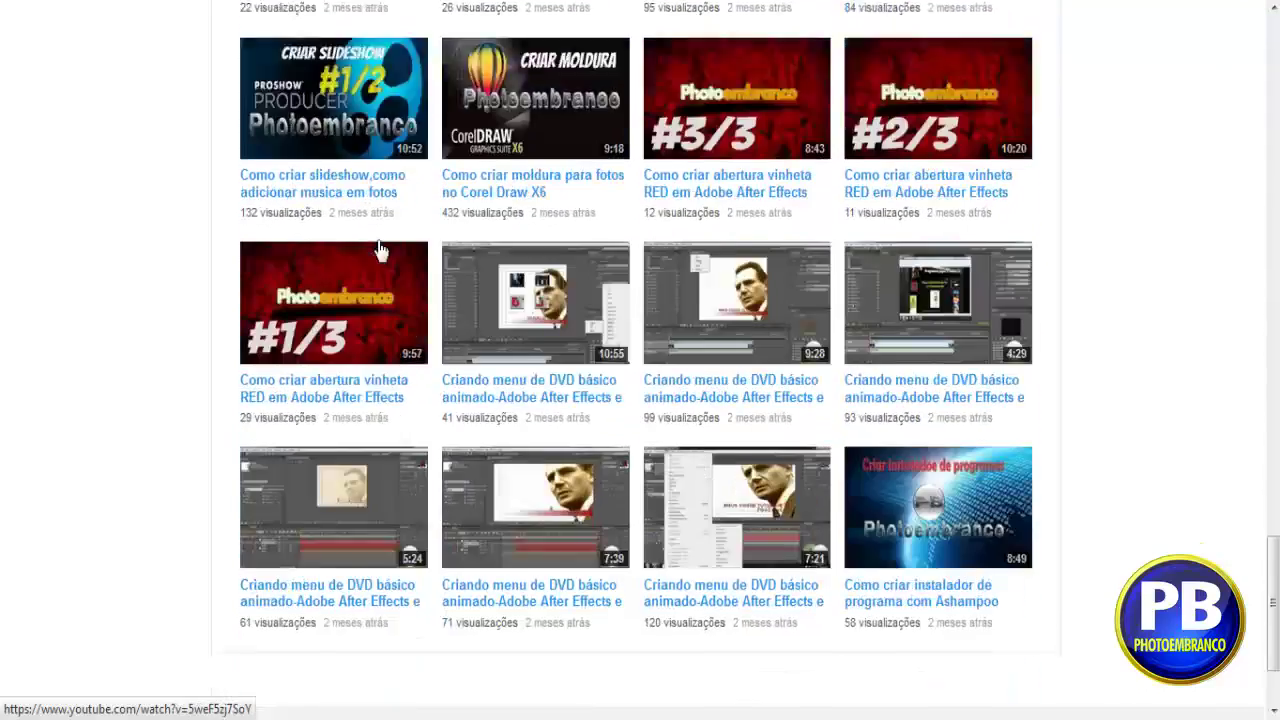
pyautogui.scroll(-2, 385, 252)
pyautogui.scroll(3, 694, 260)
pyautogui.scroll(3, 694, 283)
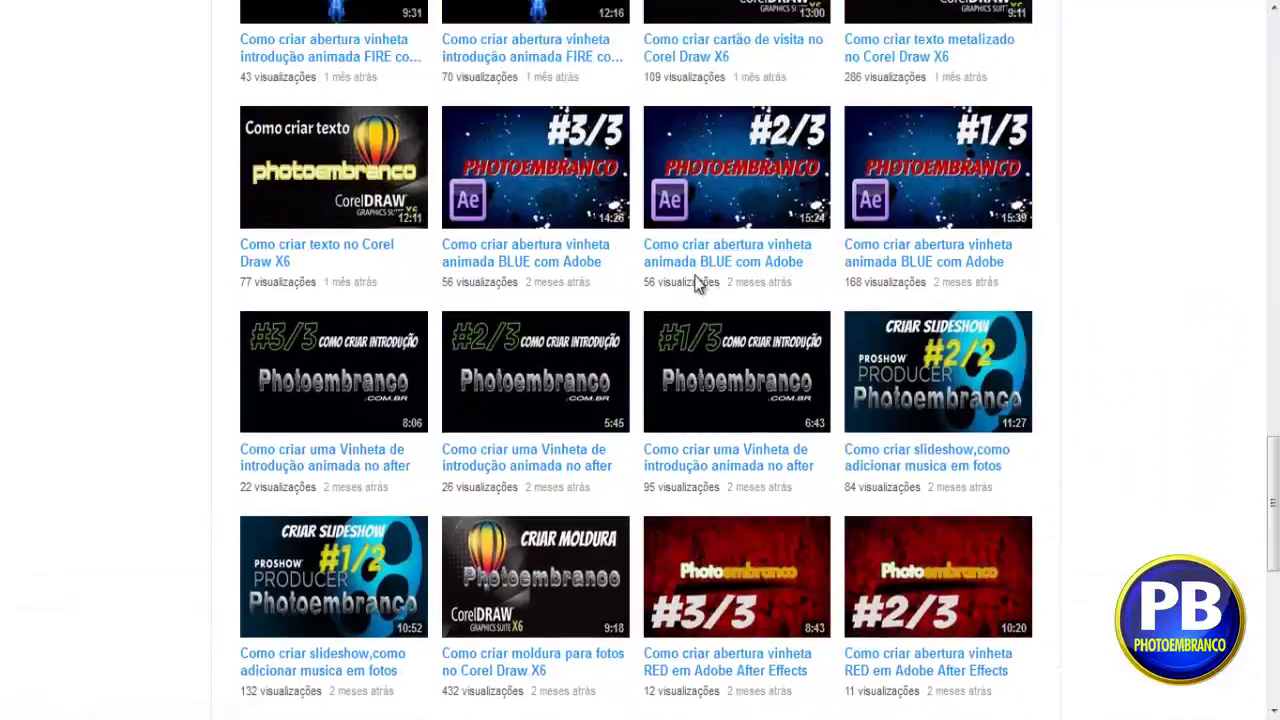
pyautogui.scroll(5, 697, 287)
pyautogui.scroll(1, 697, 287)
pyautogui.scroll(10, 692, 300)
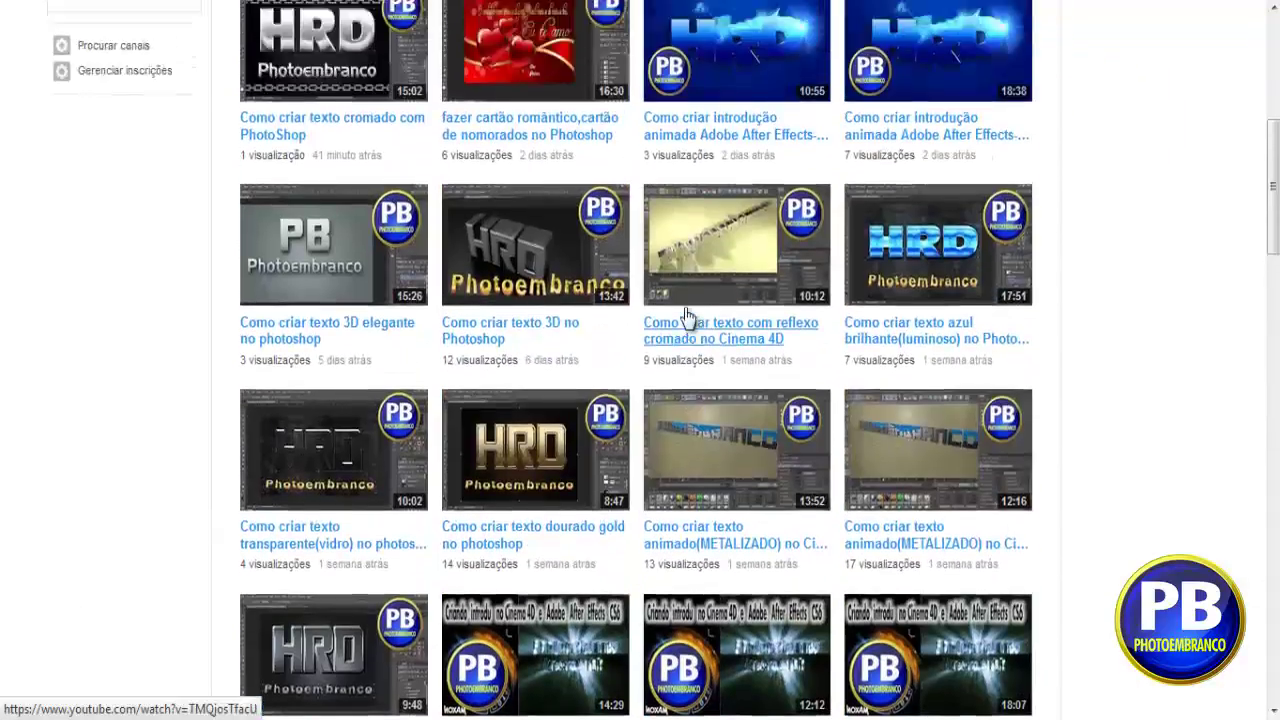
pyautogui.scroll(5, 688, 310)
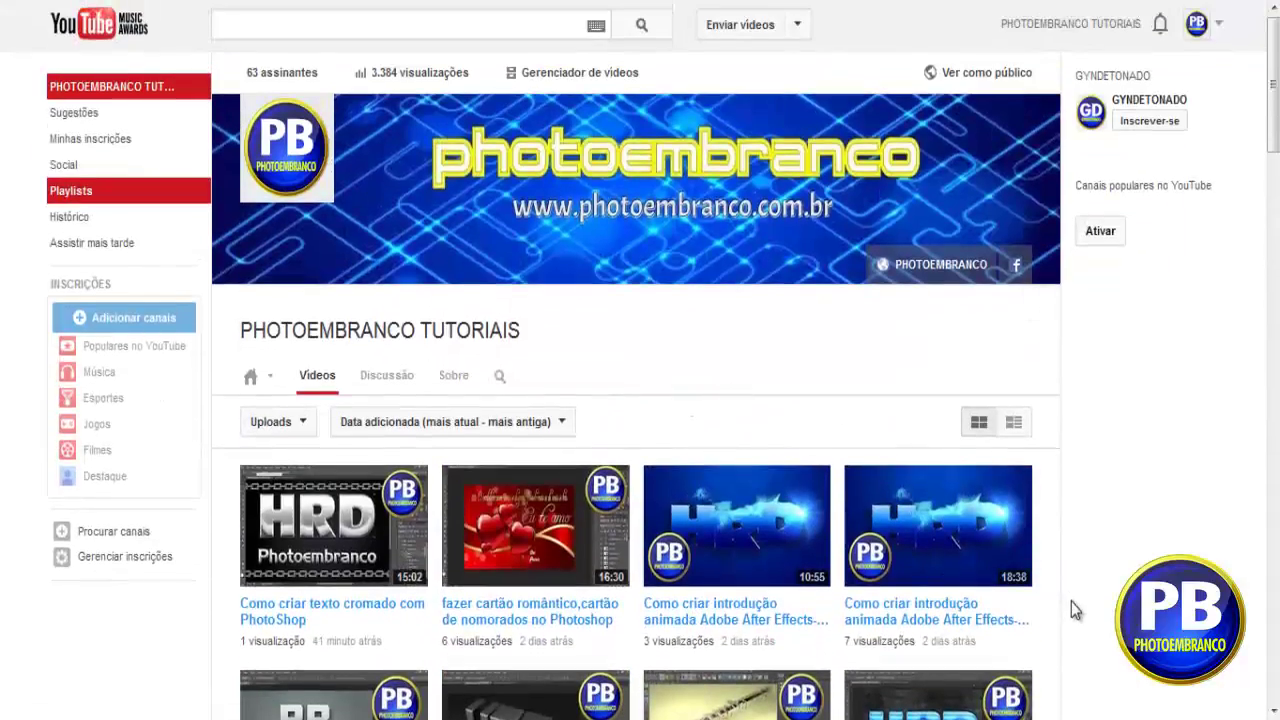
pyautogui.scroll(-5, 917, 545)
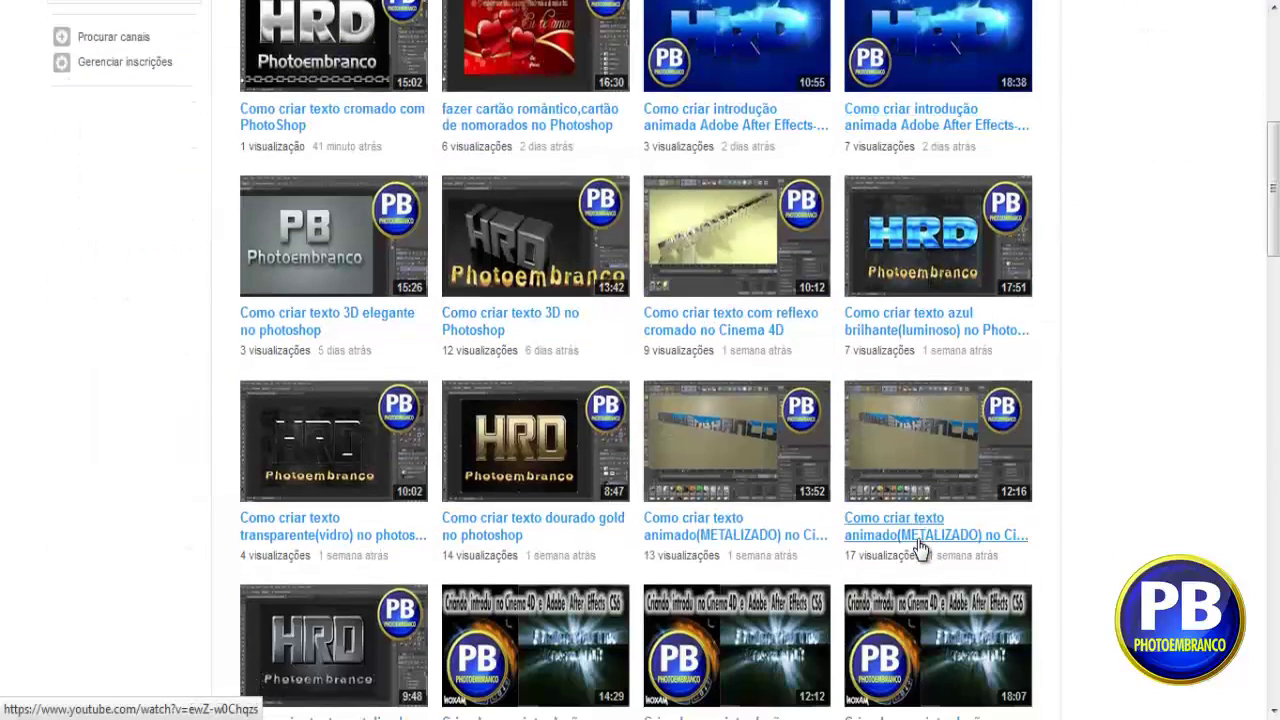
pyautogui.scroll(4, 917, 545)
pyautogui.scroll(2, 917, 540)
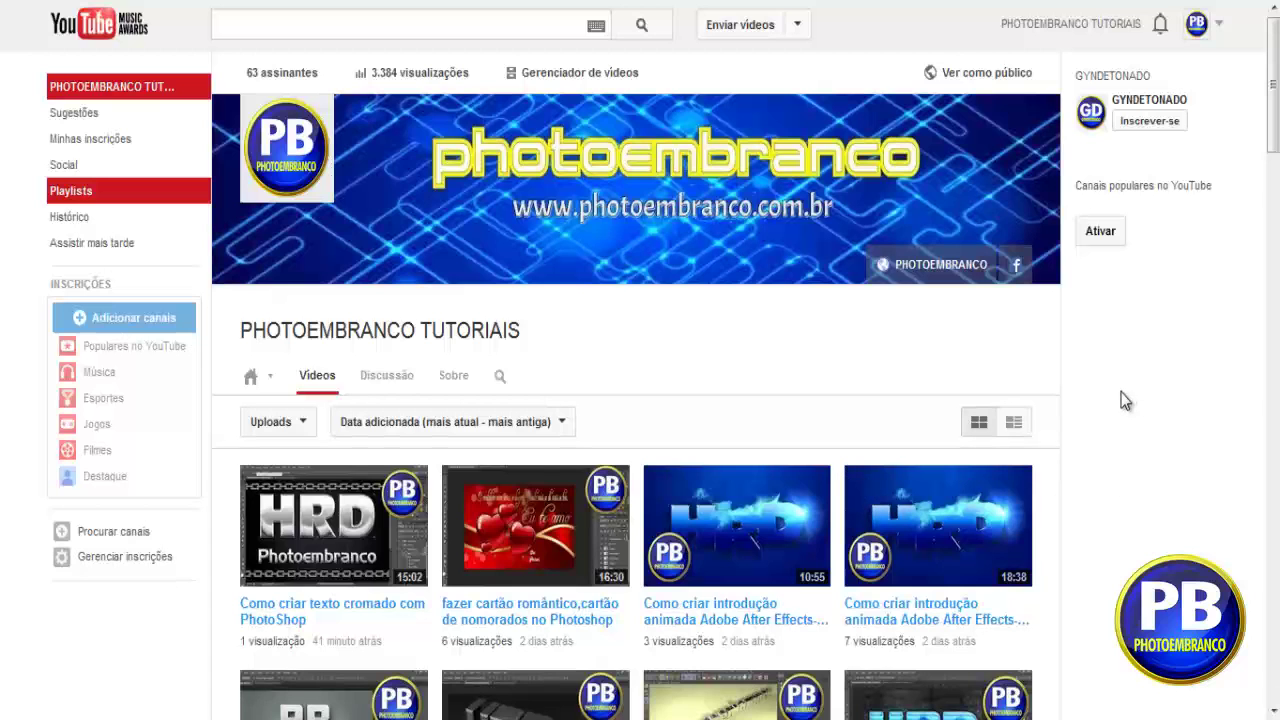
pyautogui.scroll(-1, 1120, 400)
pyautogui.scroll(1, 1120, 400)
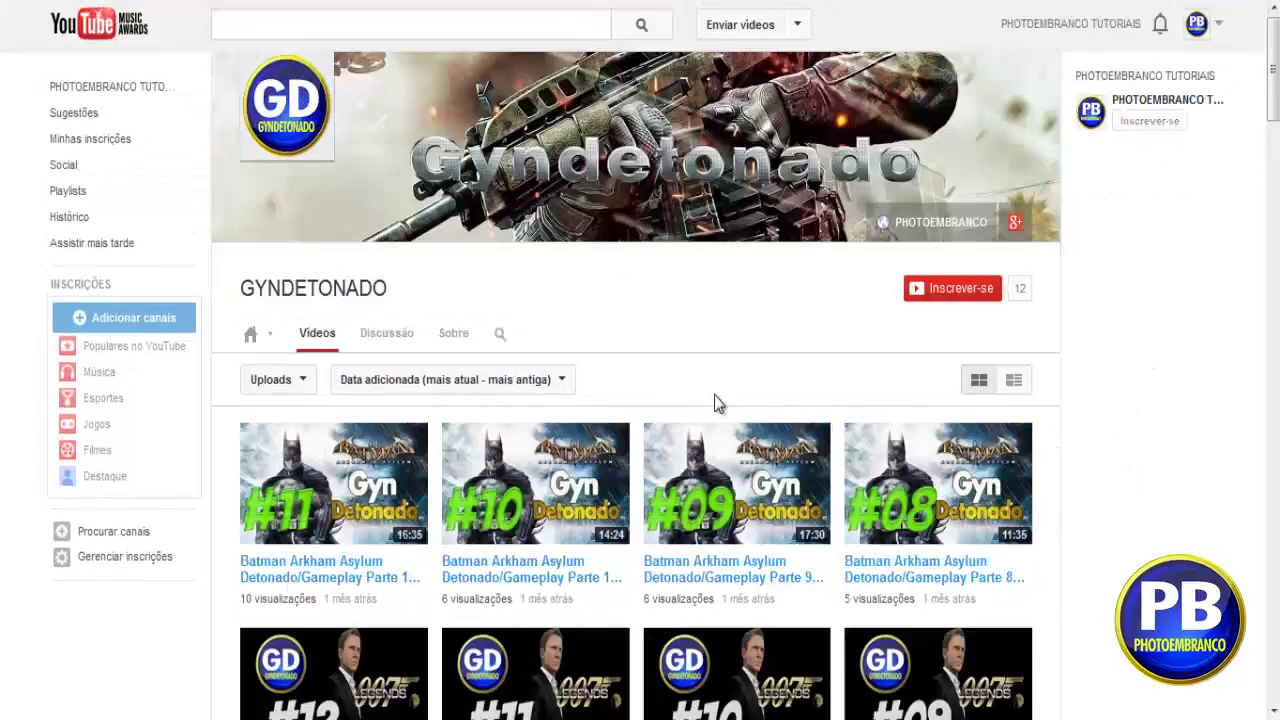
# - Scroll through the GYNDETONADO channel's Batman, 007 Legends and Tomb Raider gameplay videos, then back up
pyautogui.scroll(-5, 714, 403)
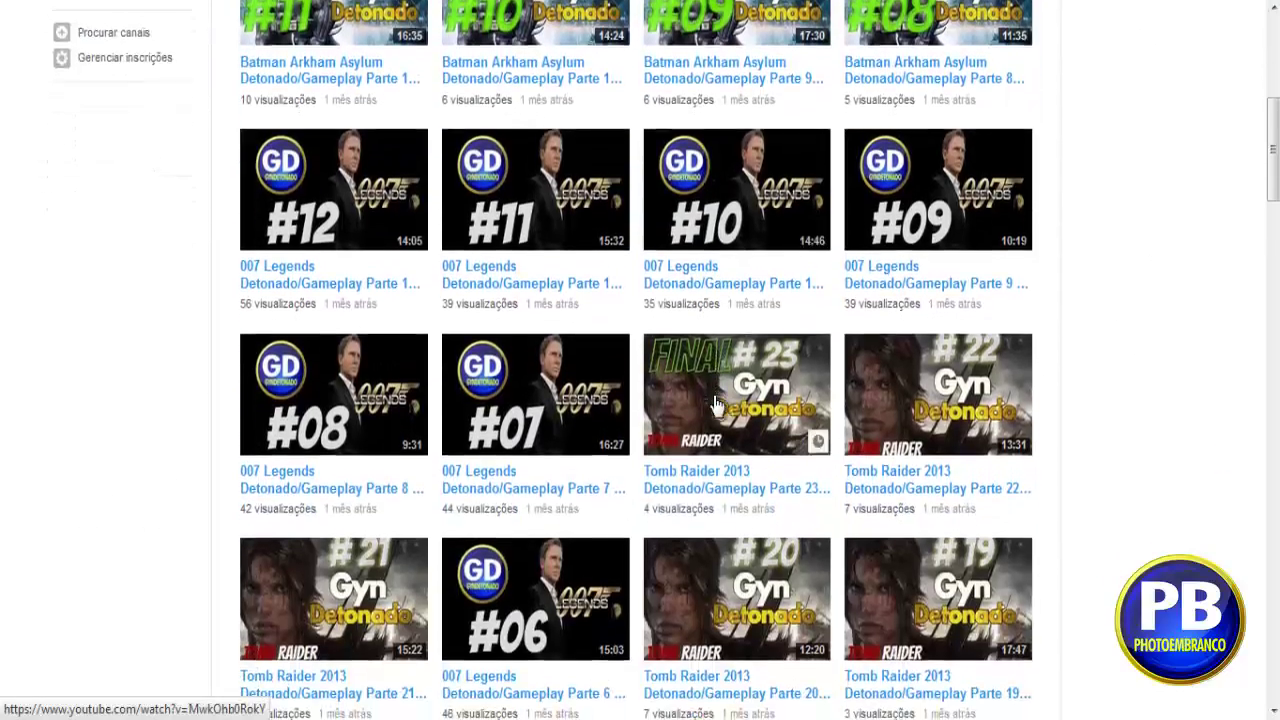
pyautogui.scroll(-1, 714, 403)
pyautogui.scroll(-3, 714, 403)
pyautogui.scroll(3, 714, 403)
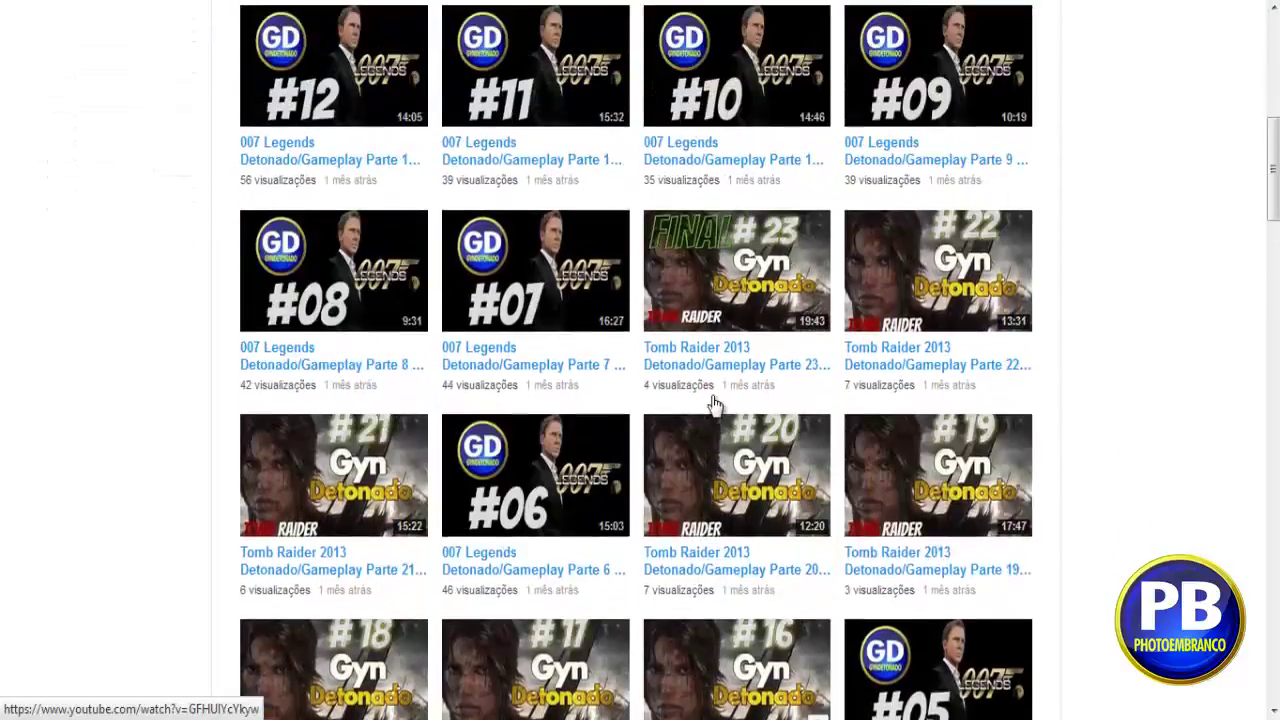
pyautogui.scroll(1, 714, 403)
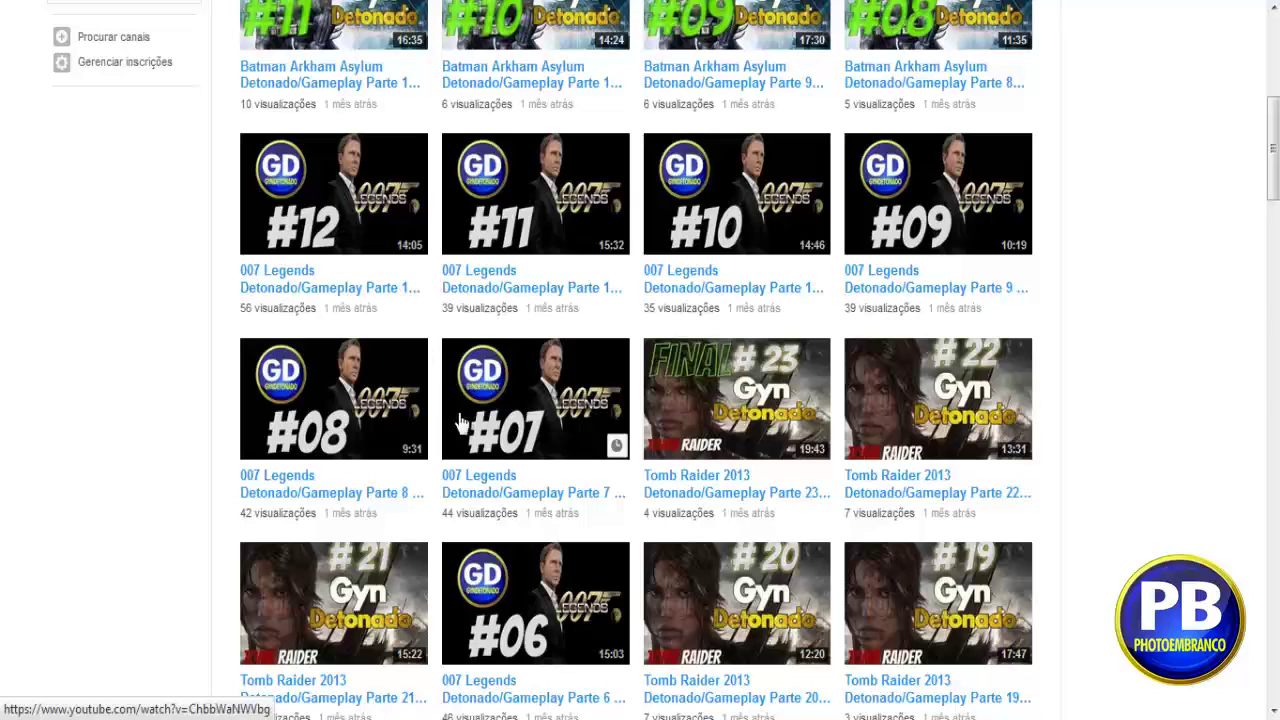
pyautogui.scroll(1, 608, 494)
pyautogui.scroll(1, 608, 494)
pyautogui.scroll(1, 608, 490)
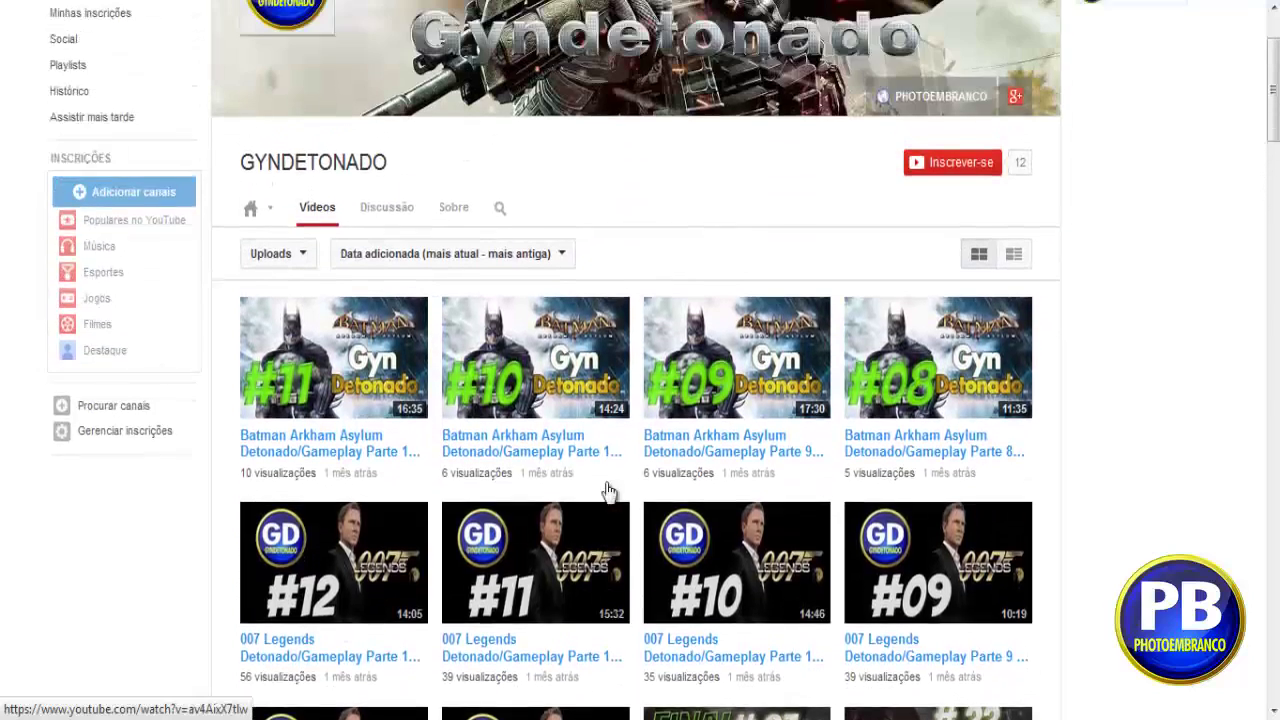
pyautogui.scroll(1, 608, 490)
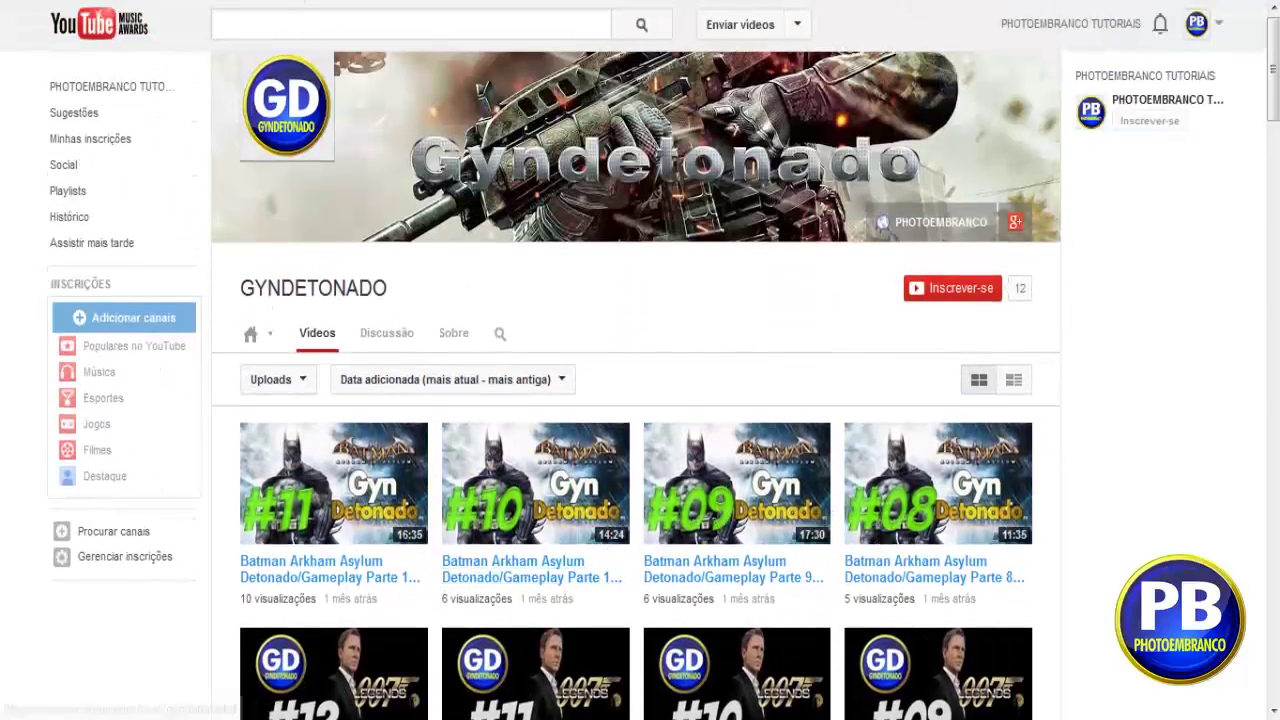